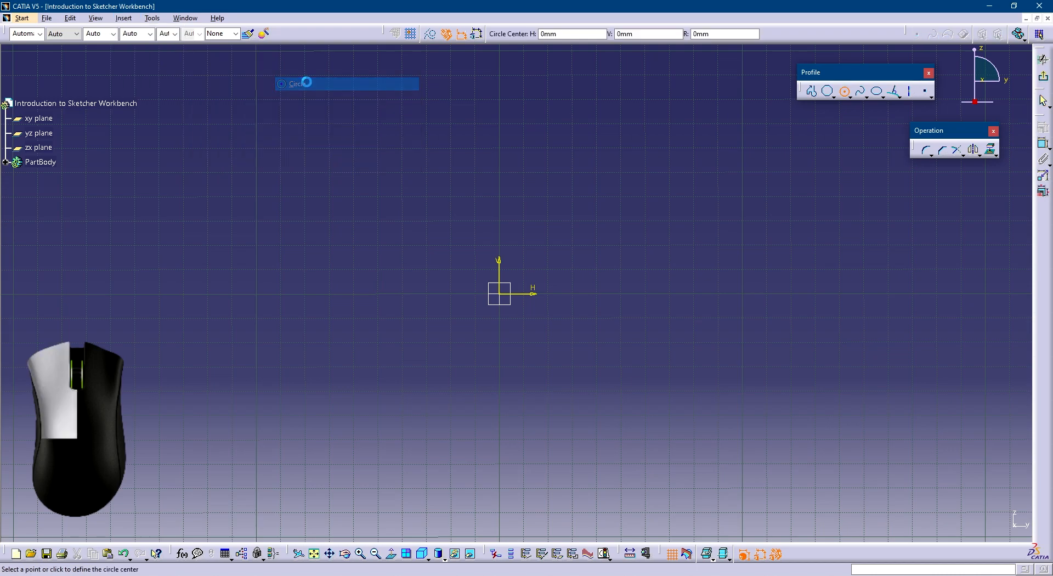
Draw a circle about 59 mm in diameter centred on the origin and dimension its diameter
left_click(500, 294)
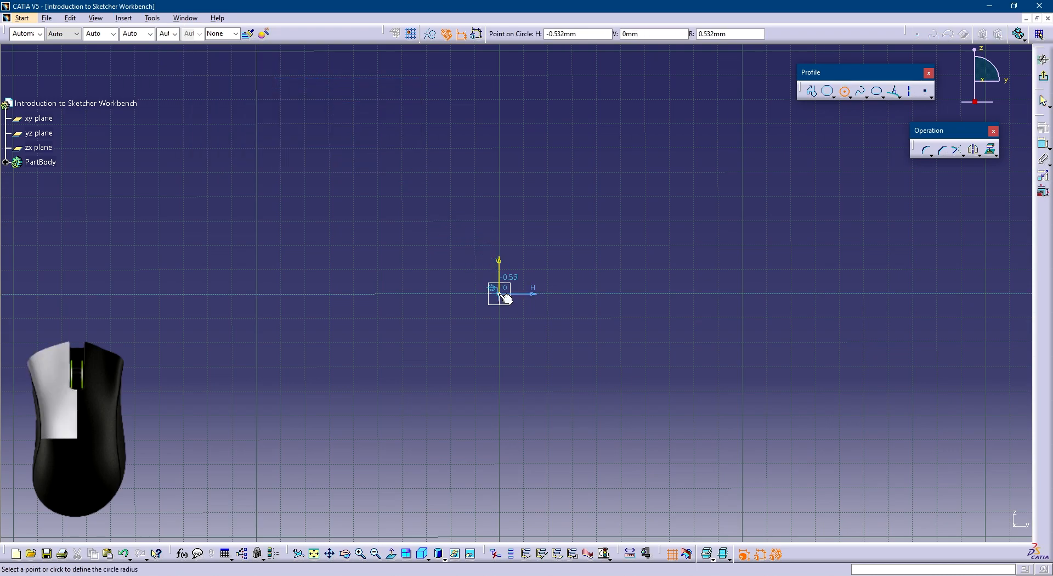
left_click(551, 345)
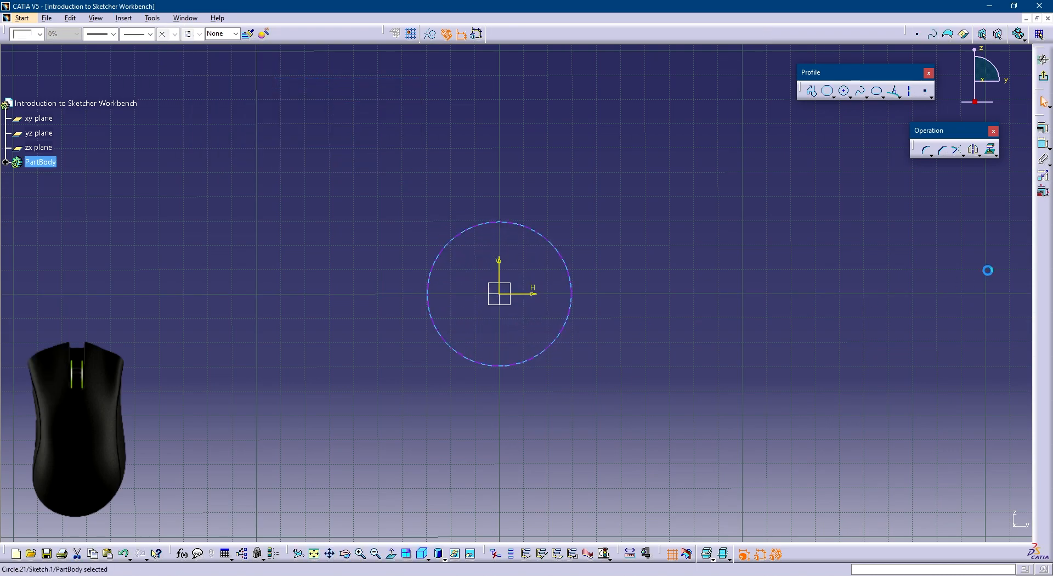
left_click(1043, 144)
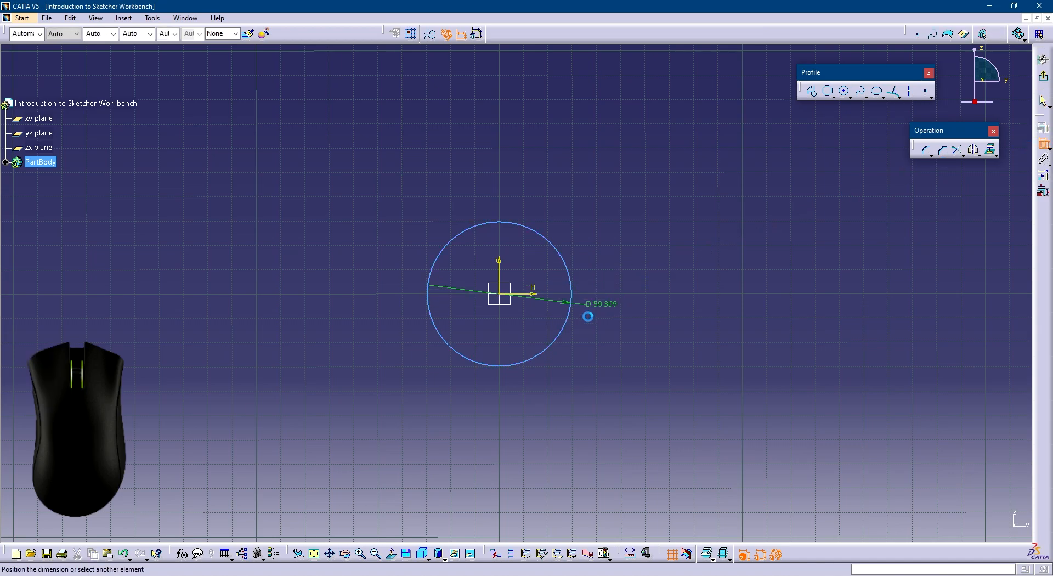
left_click(526, 419)
double_click(521, 406)
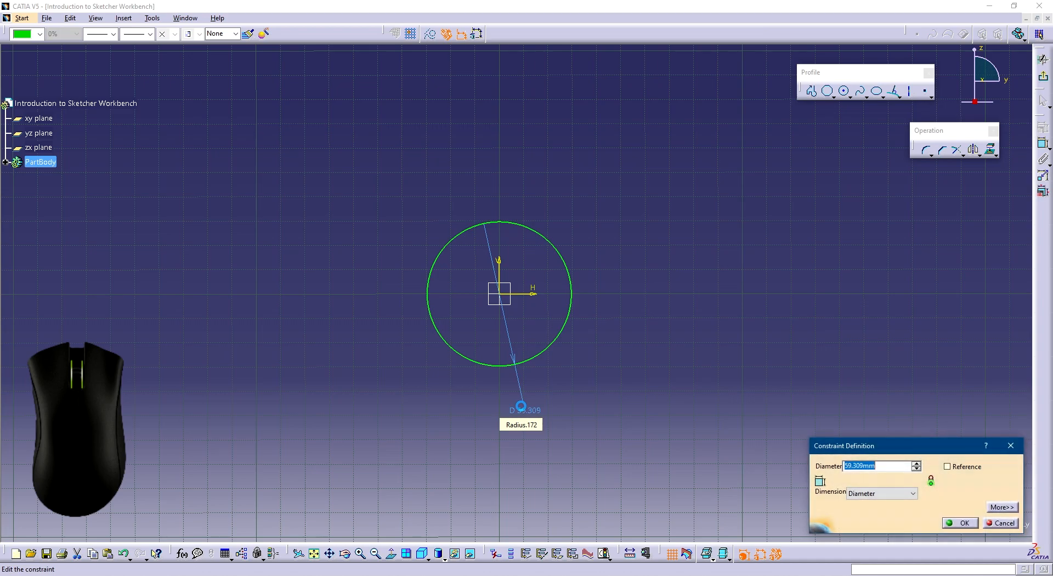
key("Return")
Delete the dimensioned circle from the sketch
left_click(560, 249)
left_click(554, 247)
key("Delete")
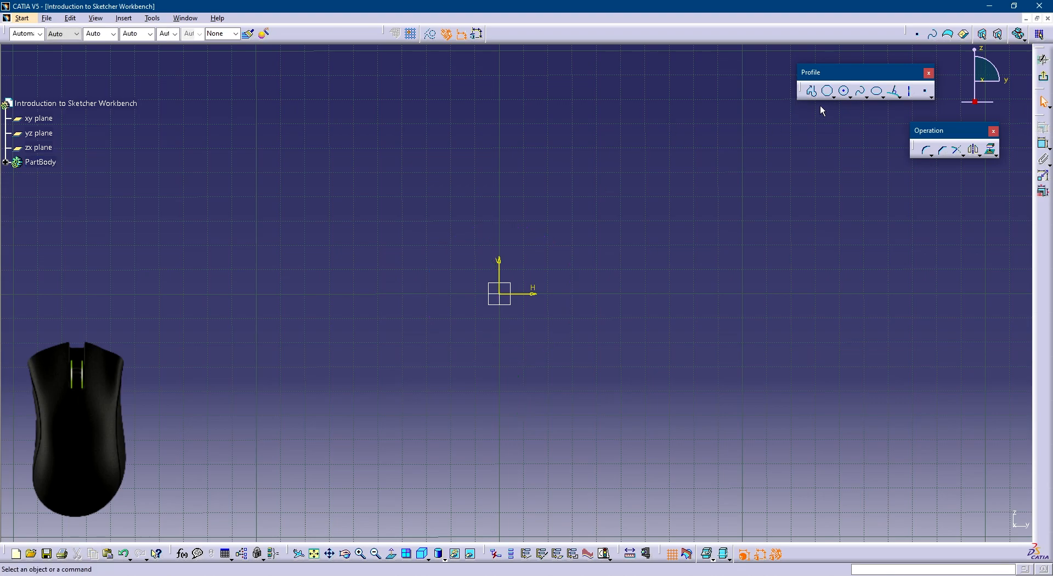
Draw a three-sided polygon centred on the origin with one corner pointing straight down and sides about 47 mm long
left_click(829, 93)
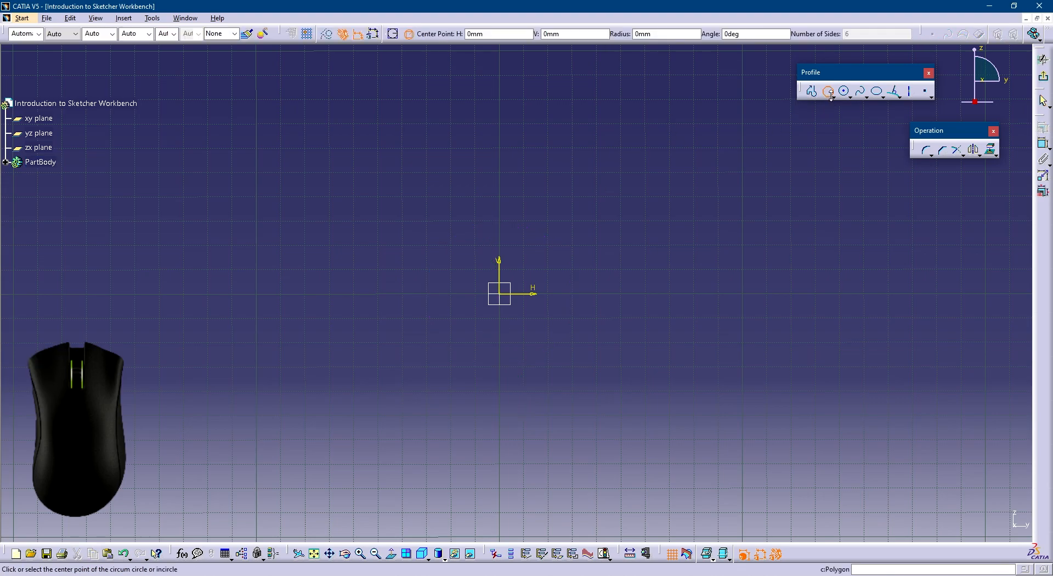
left_click(499, 294)
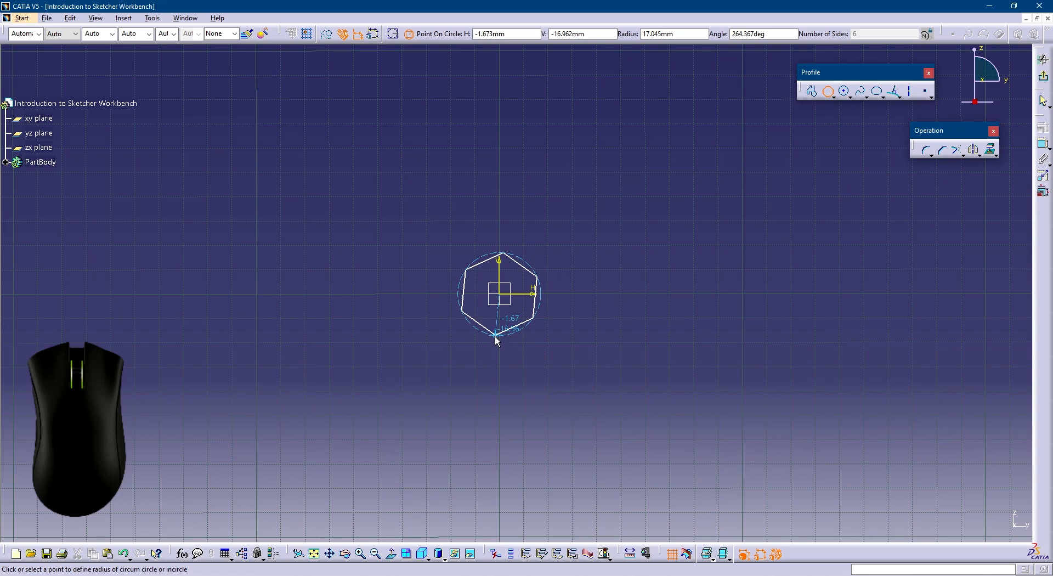
left_click(499, 360)
left_click(600, 207)
left_click(755, 262)
middle_click_drag(483, 330, 619, 213)
middle_click_drag(585, 256, 617, 312)
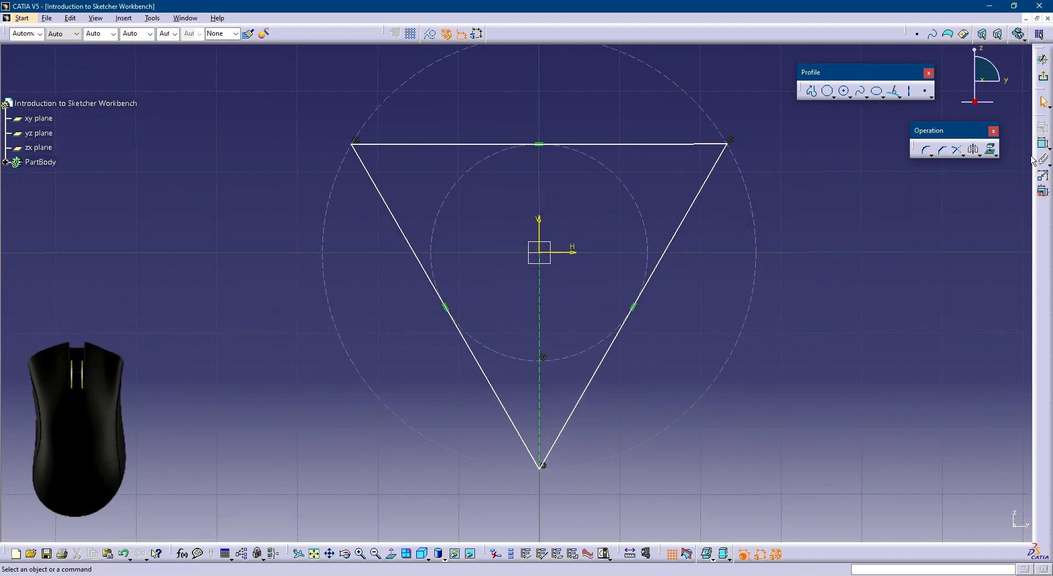
Dimension the triangle's horizontal upper side and set its length to 100 mm
left_click(1044, 144)
left_click(563, 144)
left_click(549, 108)
double_click(548, 107)
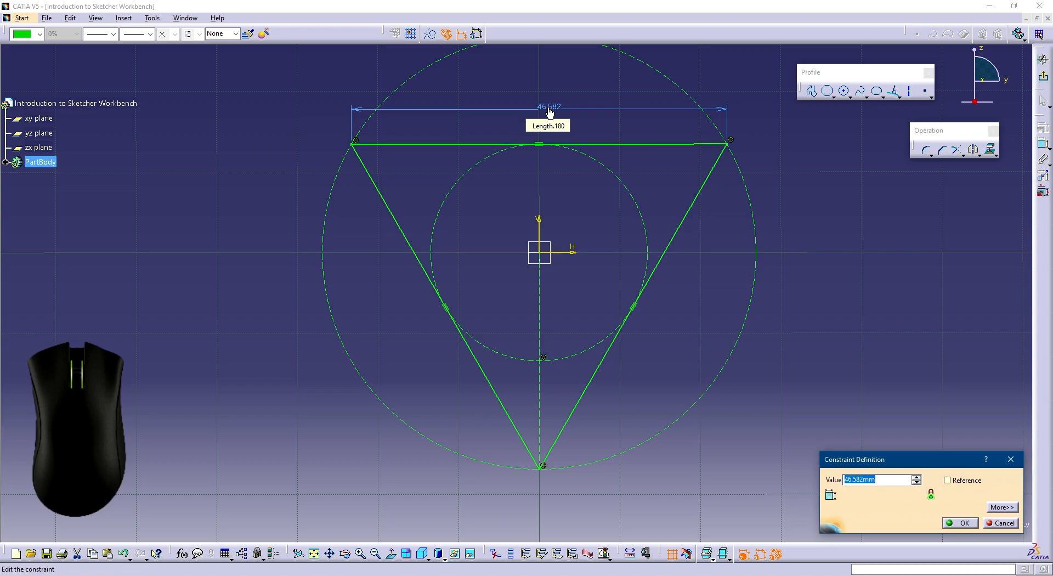
type("100")
key("Return")
middle_click_drag(566, 203, 577, 291)
left_click(790, 259)
left_click(791, 259)
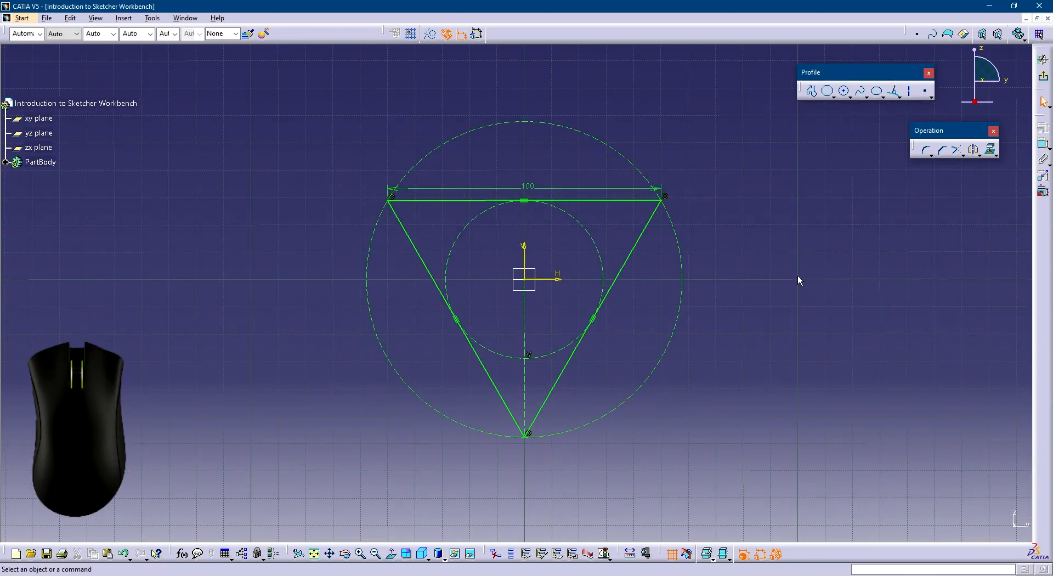
Draw a three-point circle through the triangle's three corners
left_click(852, 98)
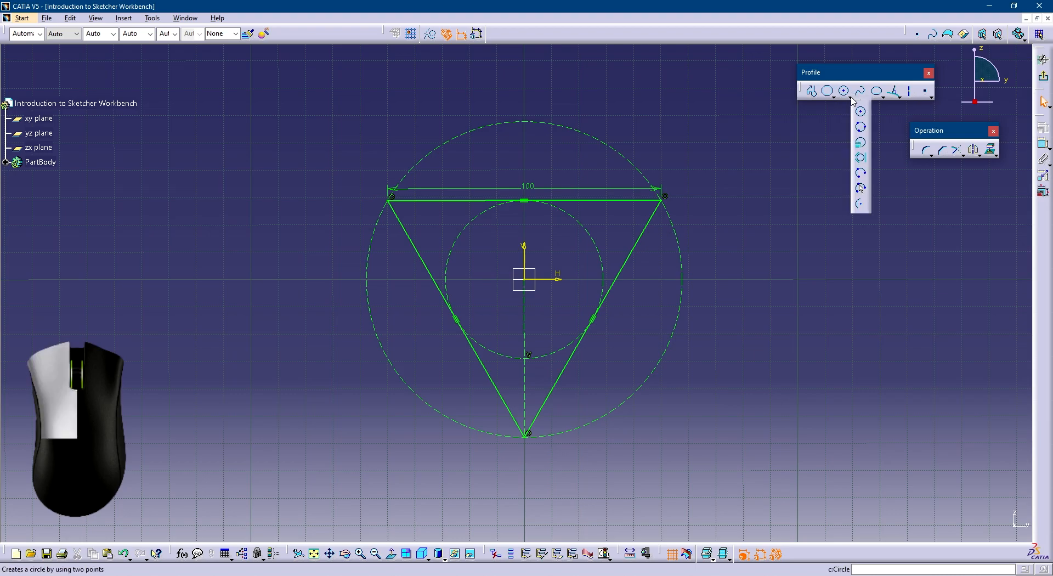
left_click(856, 128)
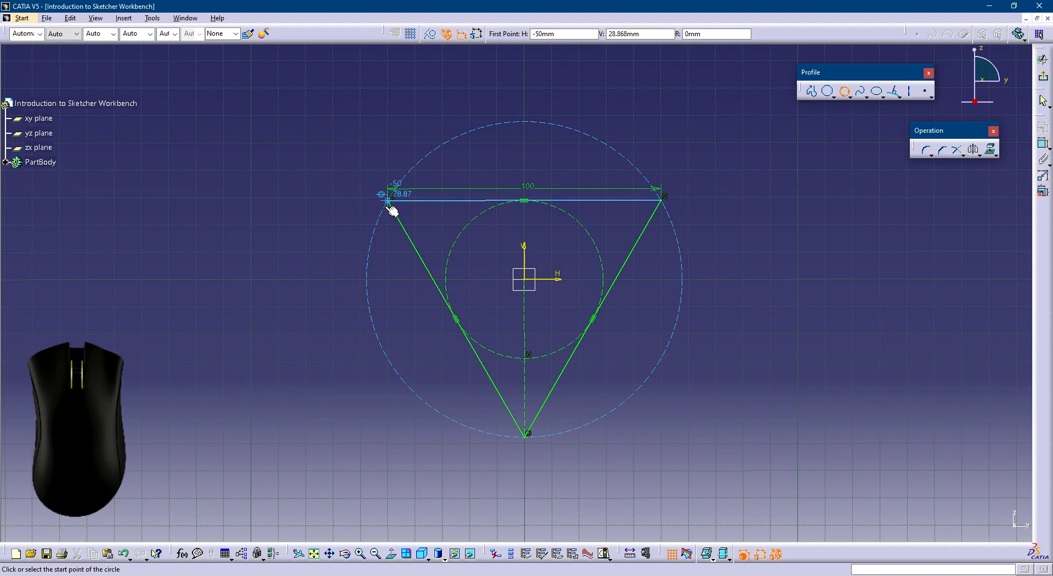
left_click(390, 201)
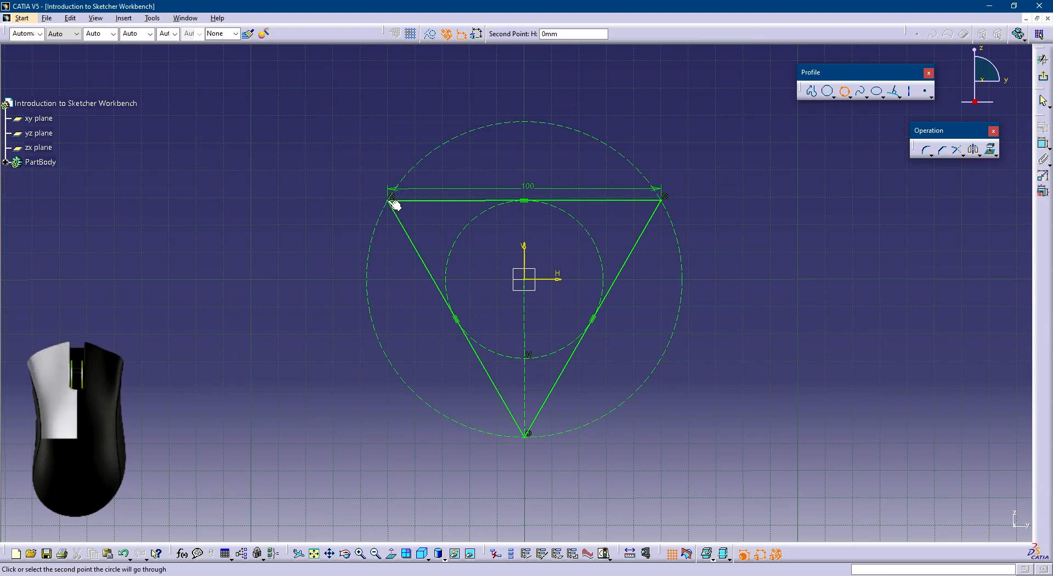
left_click(662, 200)
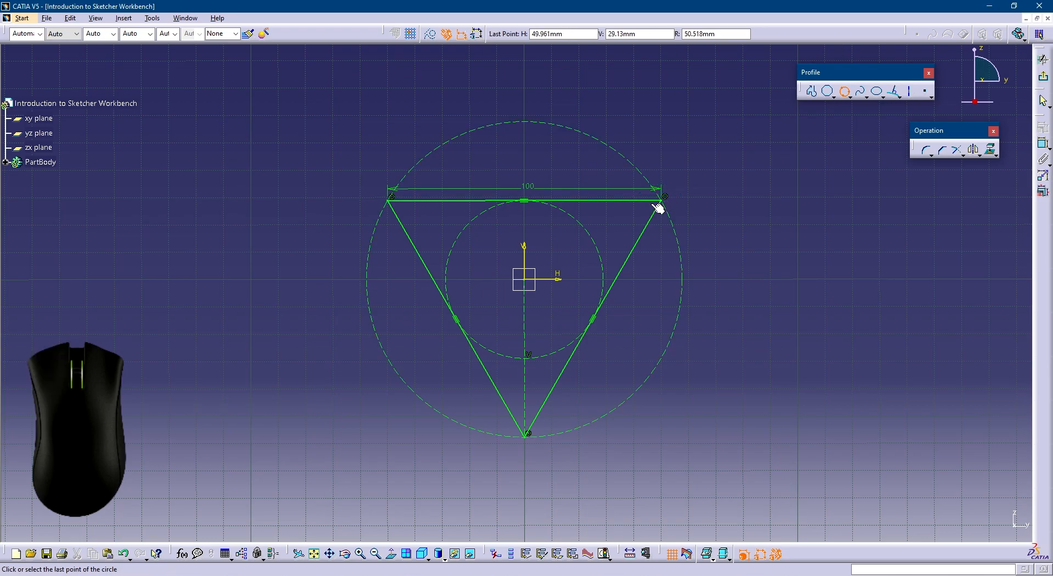
left_click(526, 436)
left_click(759, 304)
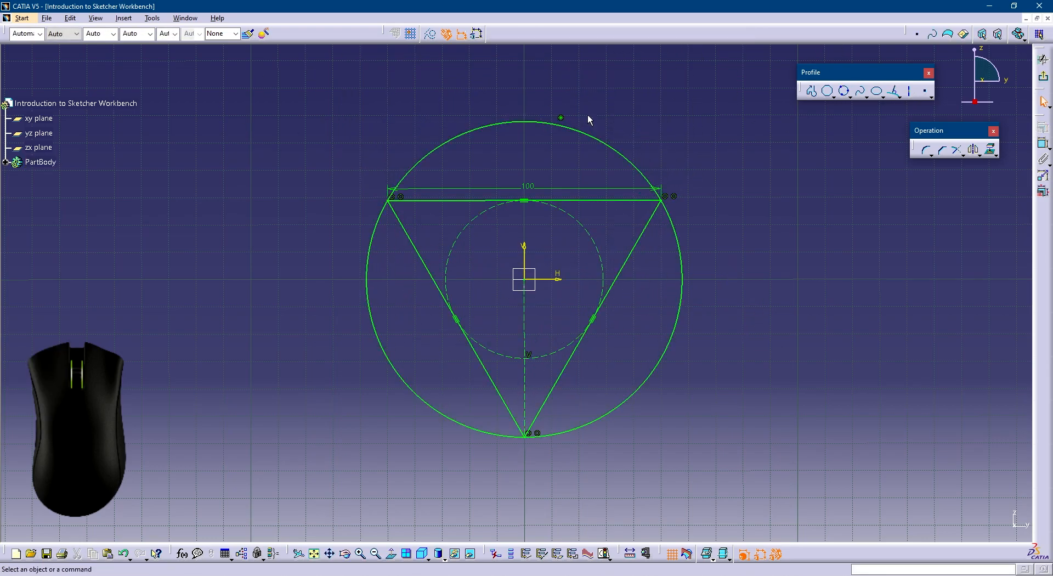
Draw a tri-tangent circle inside the triangle, tangent to all three of its sides
left_click(850, 97)
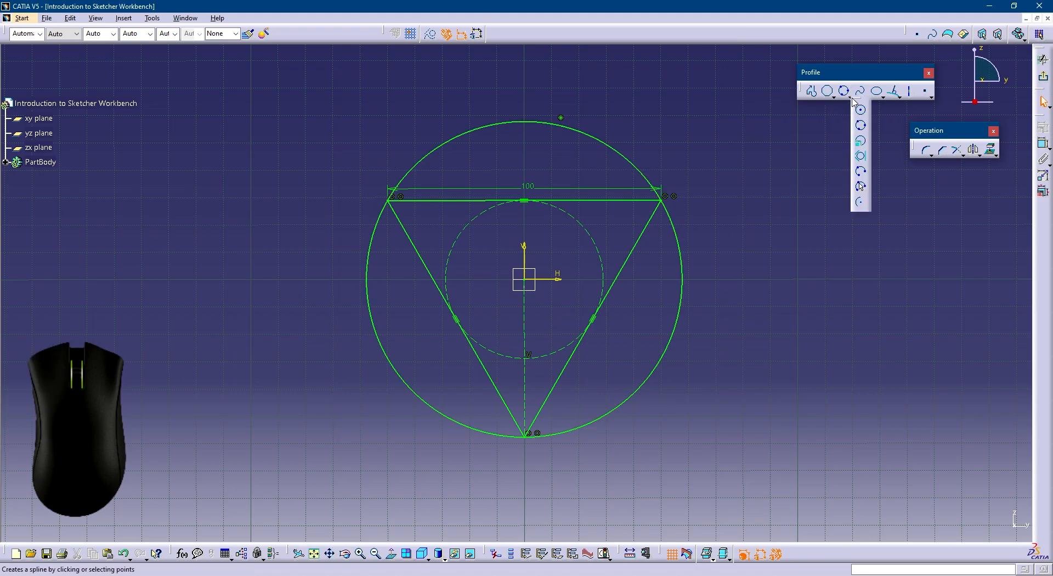
left_click(862, 158)
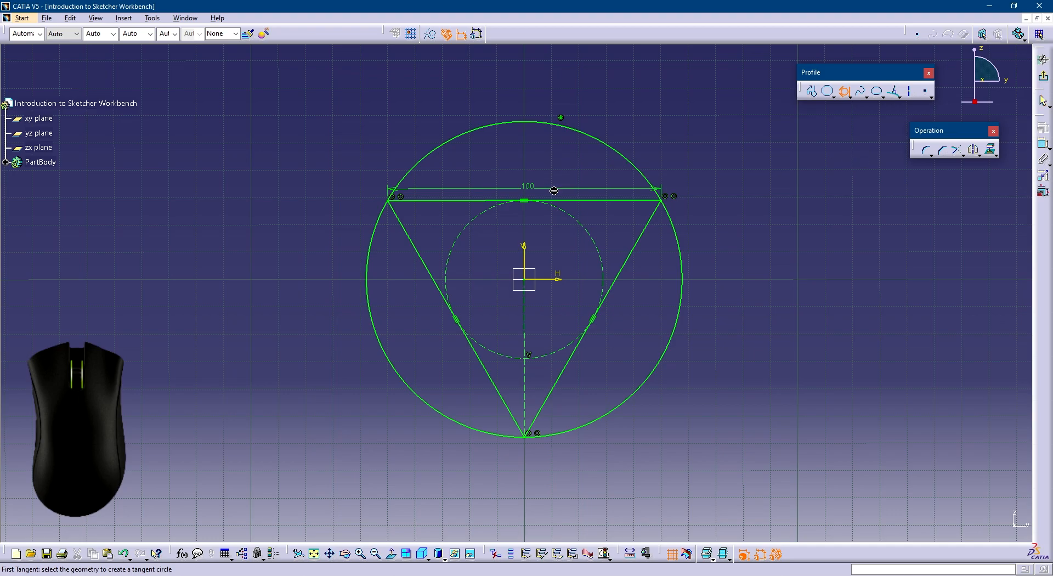
left_click(570, 201)
left_click(416, 241)
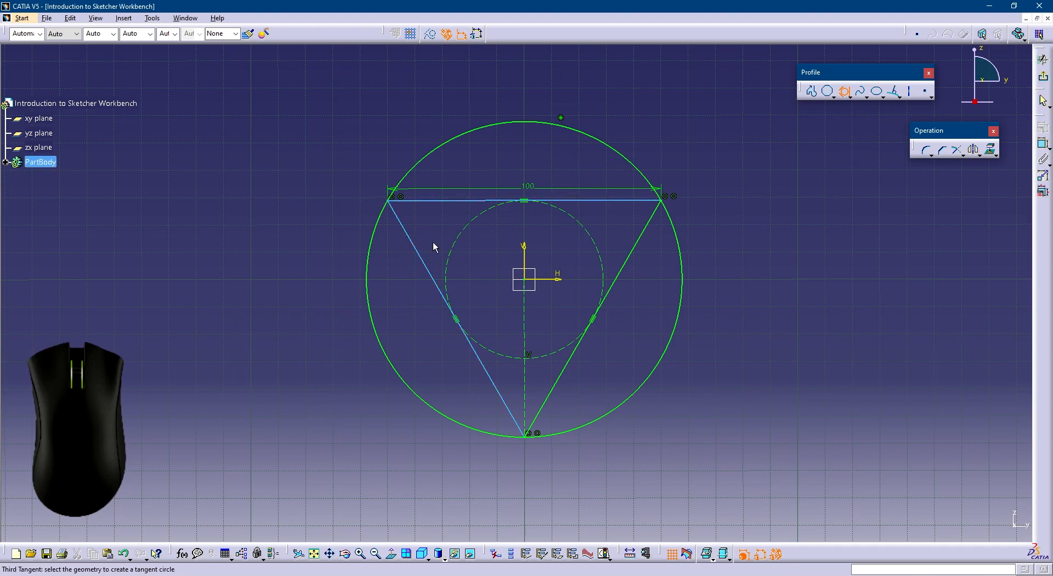
left_click(622, 267)
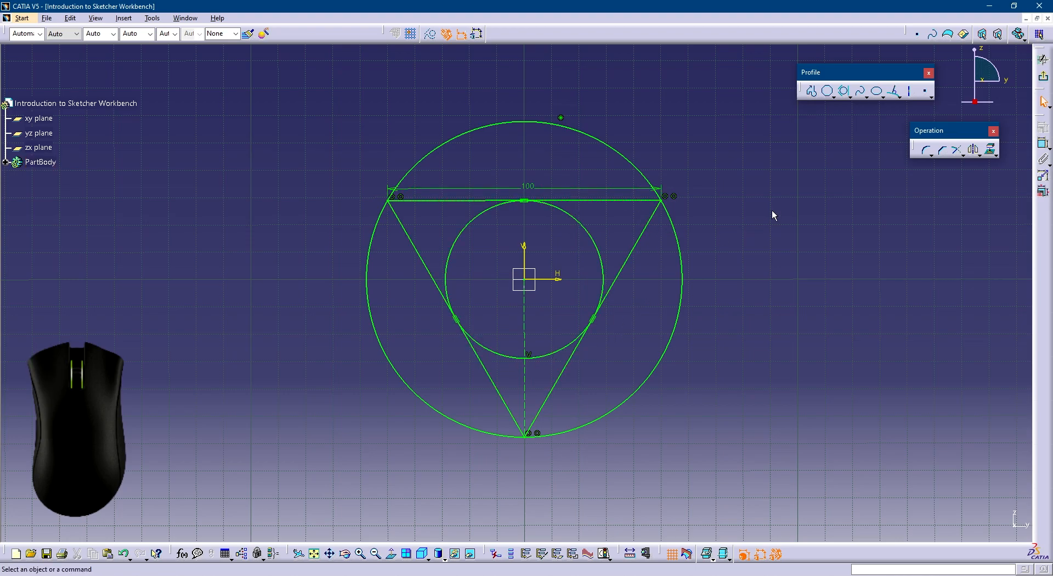
Draw a three-point arc from the triangle's upper-right corner through the inner circle's lowest point to the upper-left corner
left_click(850, 97)
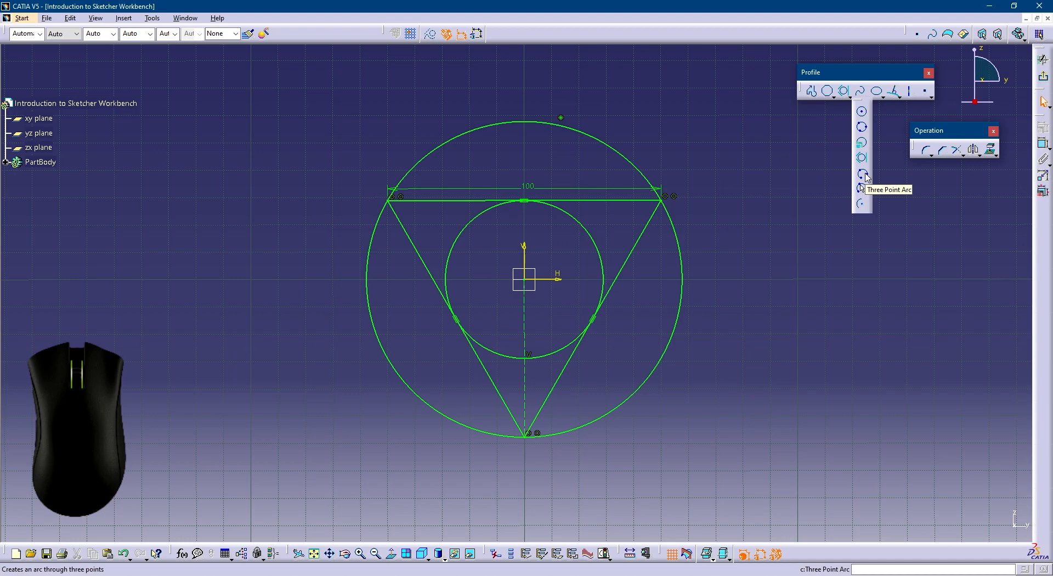
left_click(863, 175)
left_click(668, 205)
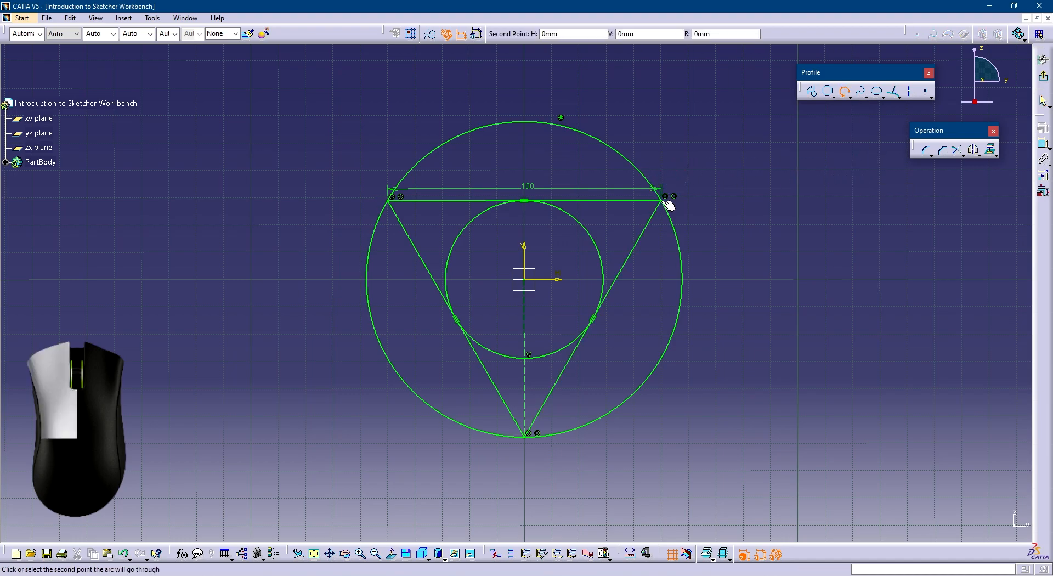
left_click(525, 358)
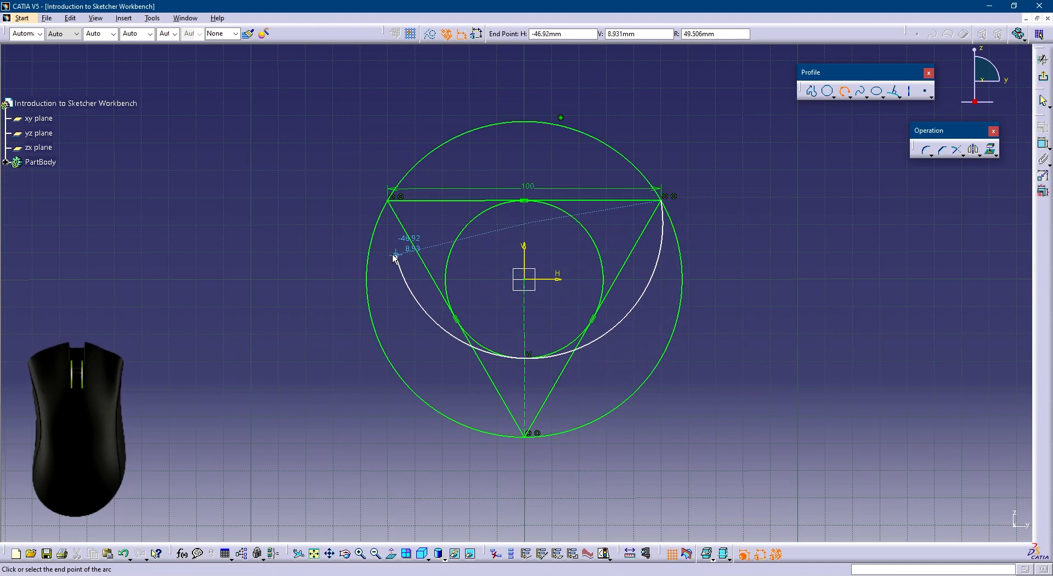
left_click(390, 201)
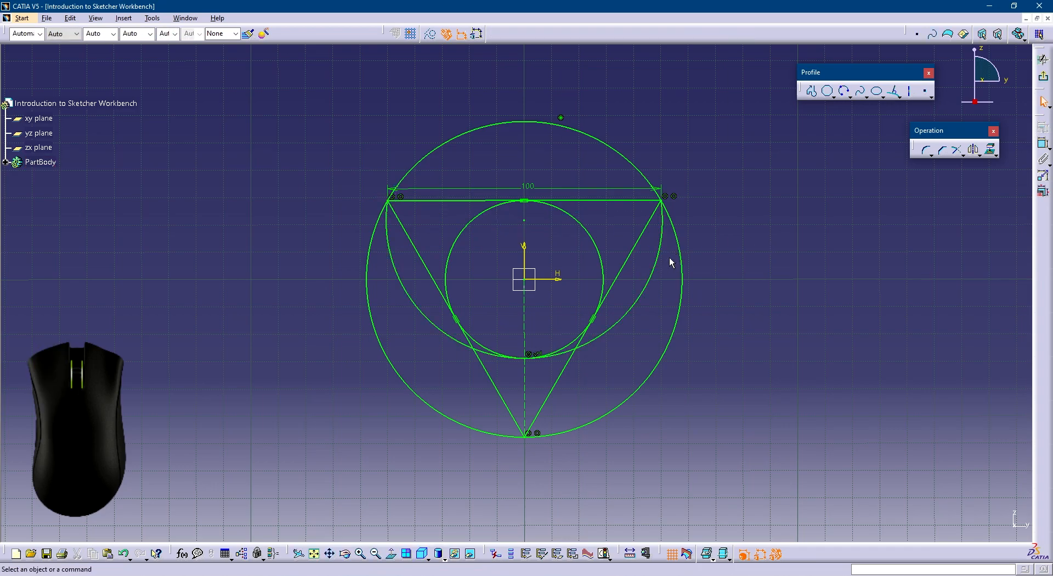
Draw a three-point arc starting with limits between the triangle's upper corners, bulging upward with a radius of about 54 mm
left_click(850, 96)
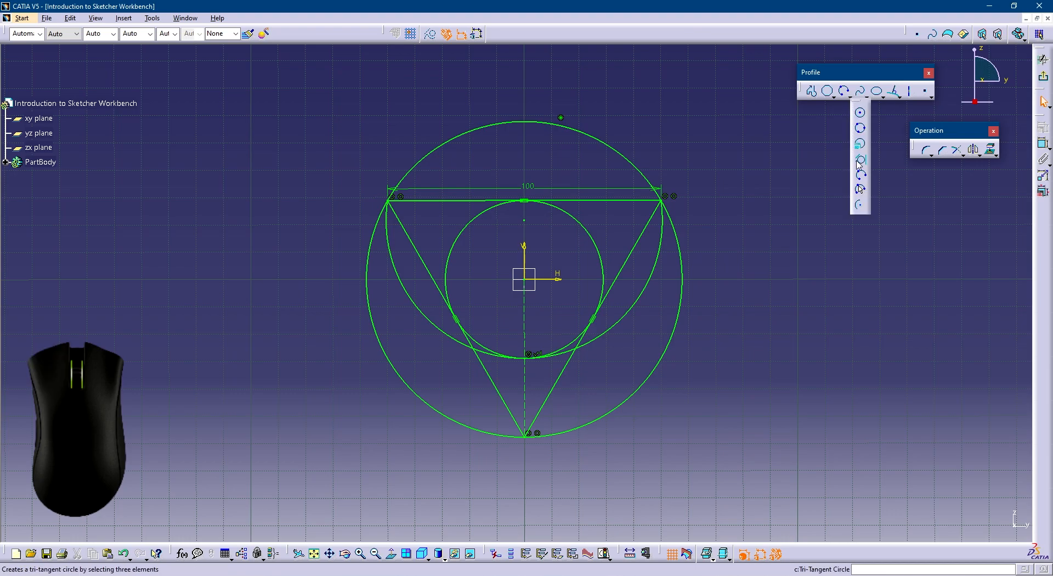
left_click(860, 189)
middle_click_drag(587, 205, 572, 278)
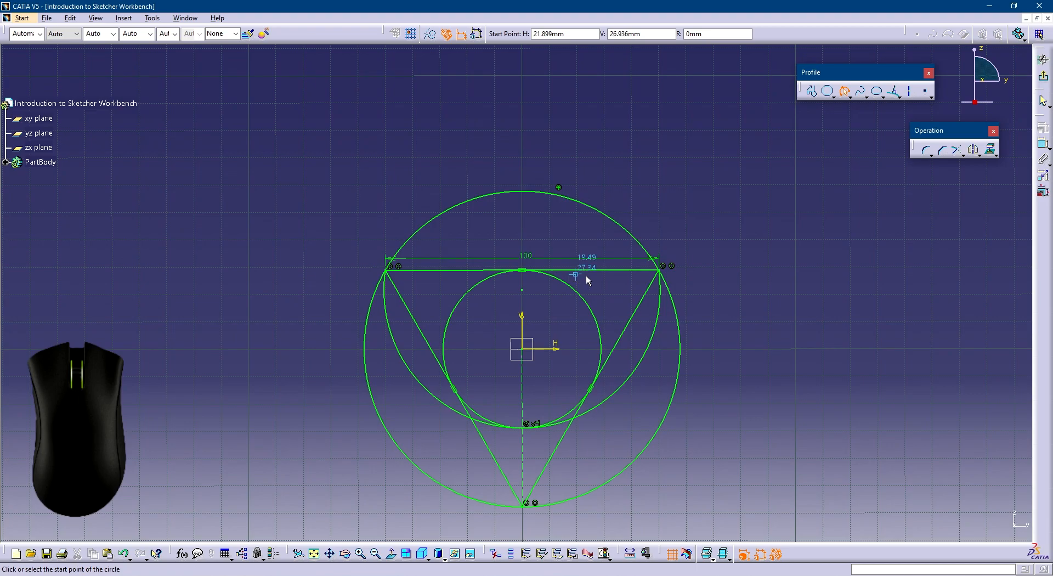
left_click(660, 271)
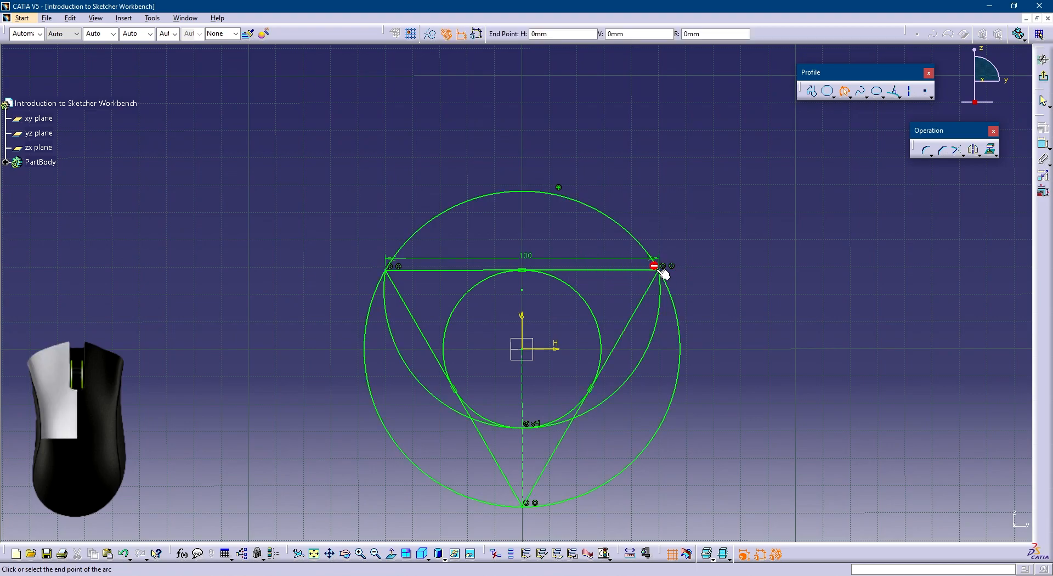
left_click(386, 270)
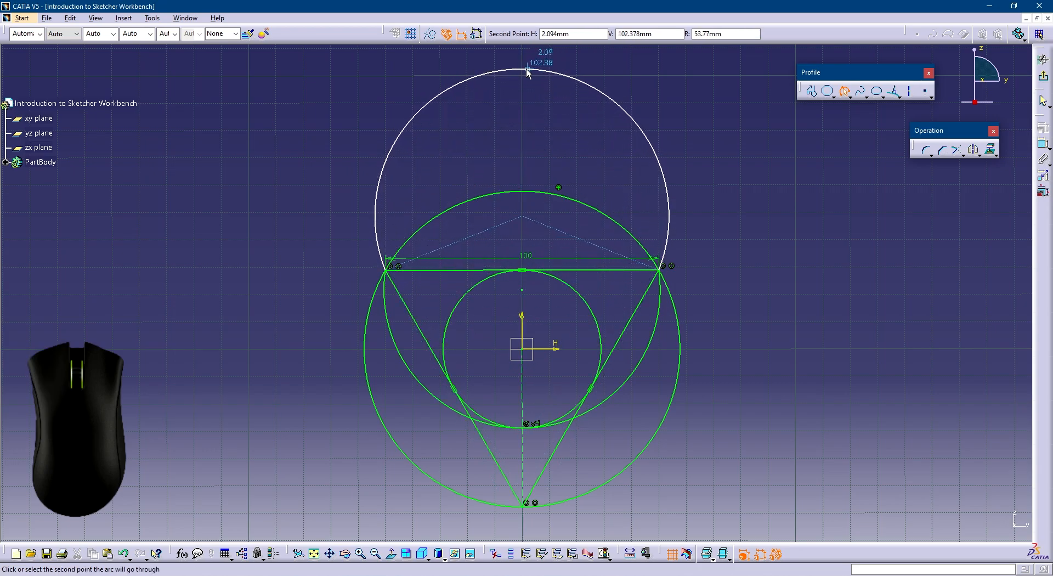
left_click(522, 71)
left_click(788, 179)
middle_click_drag(788, 179, 733, 245)
Draw a right-hand semicircular arc about 133 mm in radius, centred on the origin with both ends on the vertical axis
left_click(847, 98)
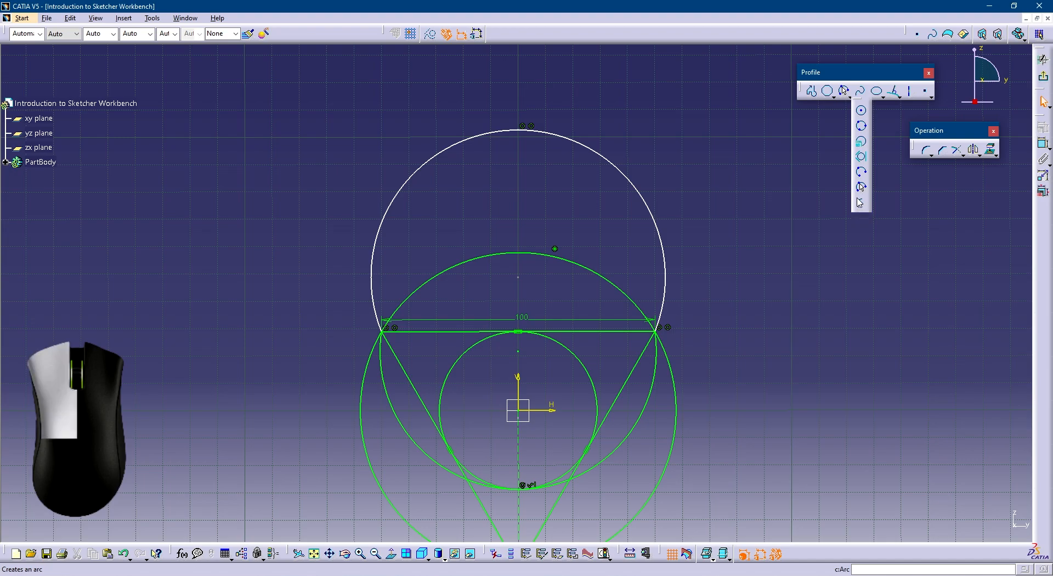
left_click(860, 203)
middle_click_drag(782, 299, 784, 193)
left_click(520, 305)
middle_click_drag(593, 314, 518, 299)
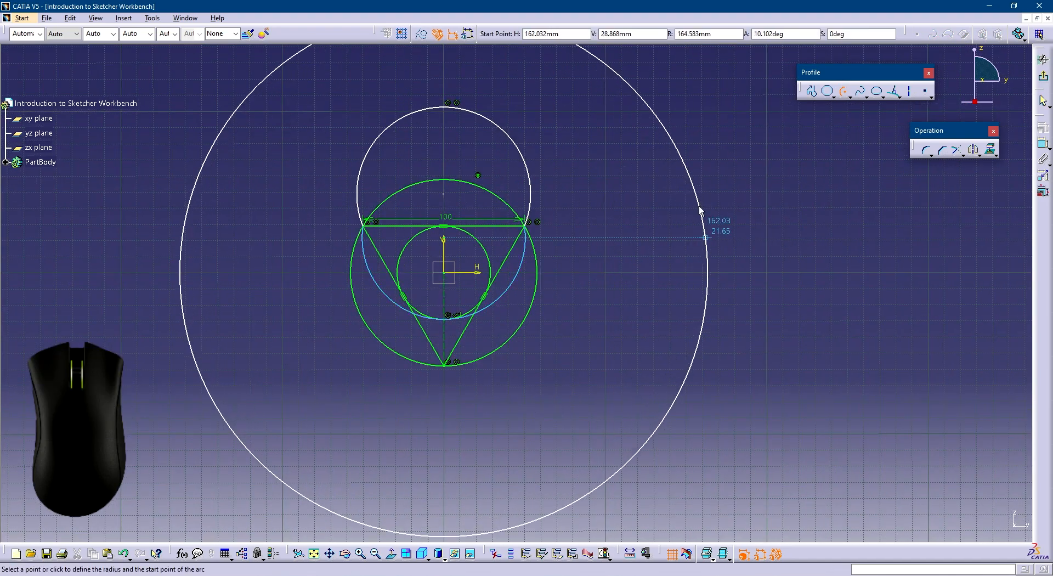
left_click(444, 58)
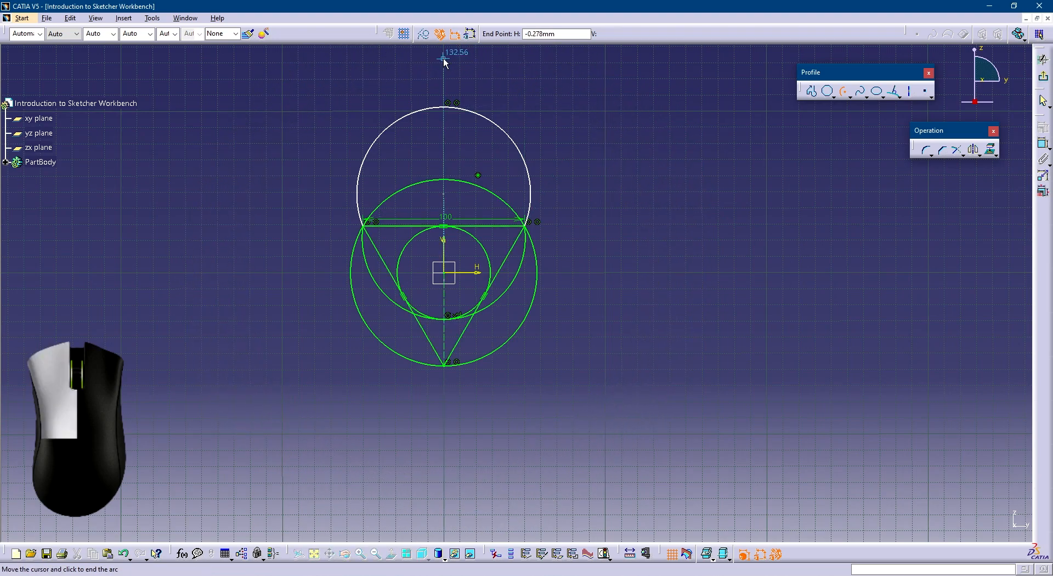
left_click(444, 486)
left_click(682, 374)
right_click(536, 345)
middle_click_drag(458, 316, 587, 311)
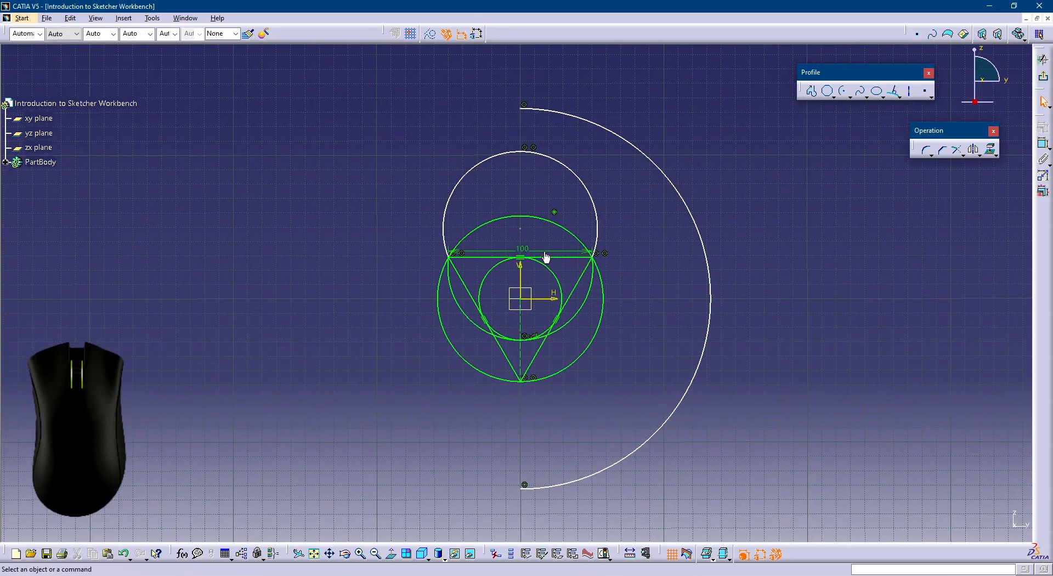
Select all the sketched geometry and constraints and delete them
left_click(316, 63)
left_click_drag(764, 515, 764, 521)
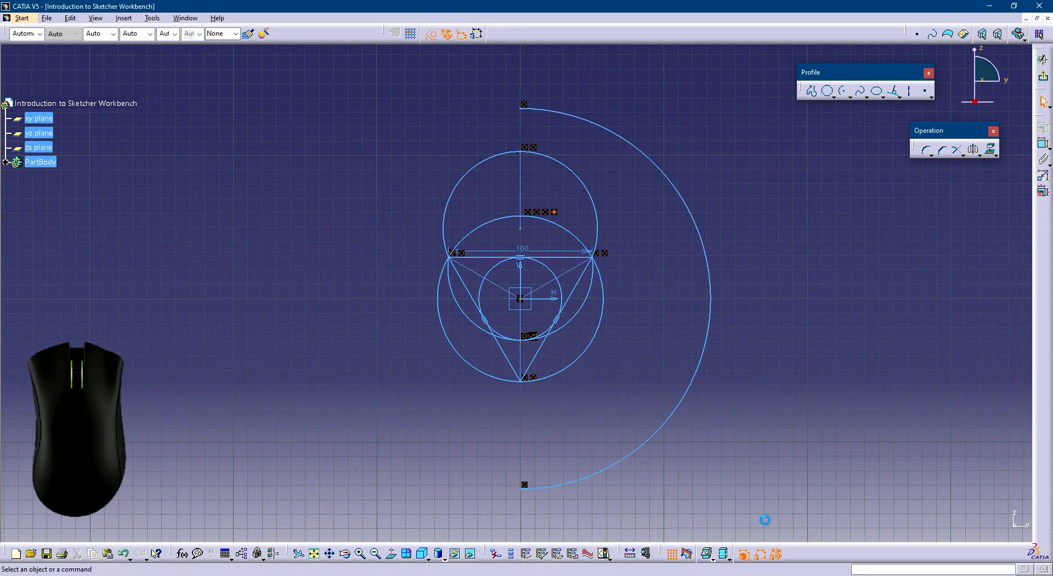
key("Delete")
Draw a spline from the origin through five more control points, arching over to the right and curling back inward
left_click(867, 100)
left_click(867, 97)
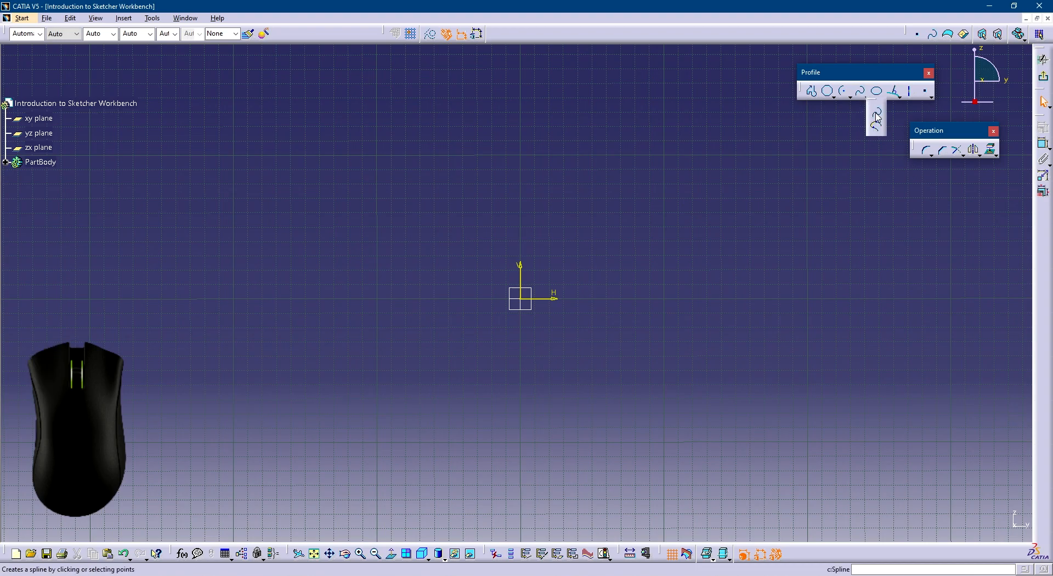
left_click(876, 111)
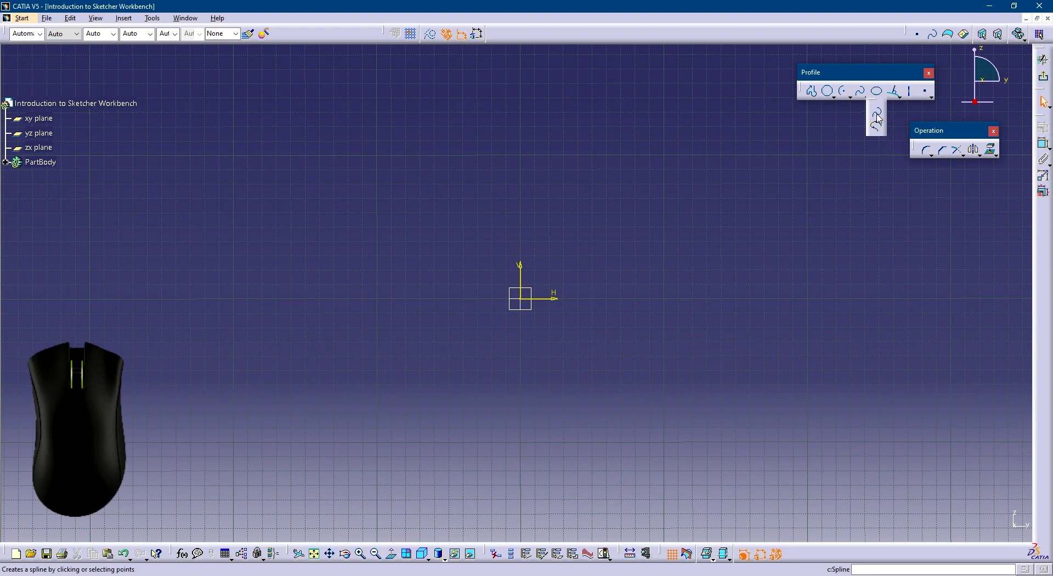
left_click(154, 19)
mouse_move(124, 18)
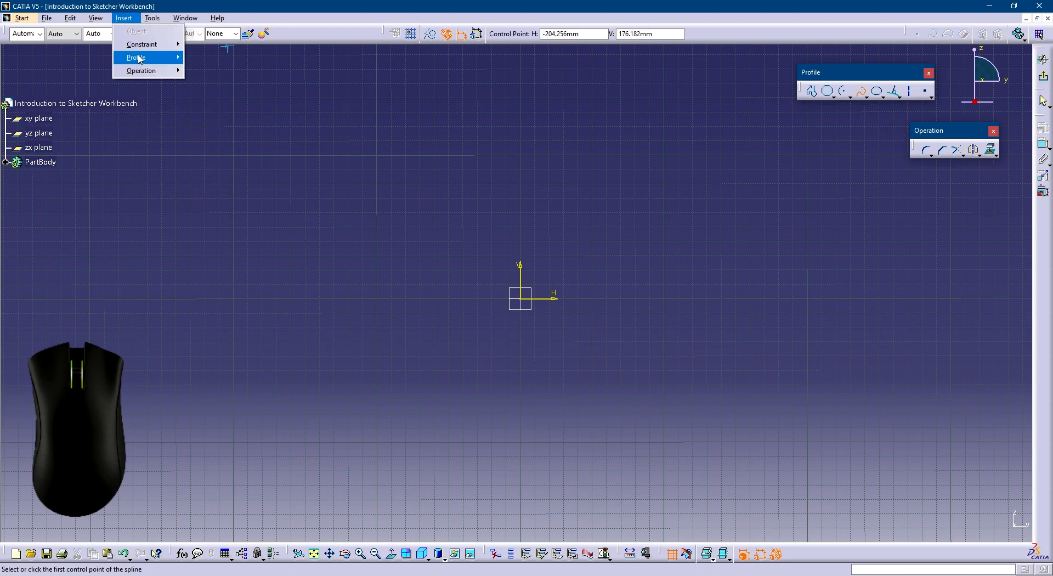
mouse_move(138, 58)
mouse_move(209, 111)
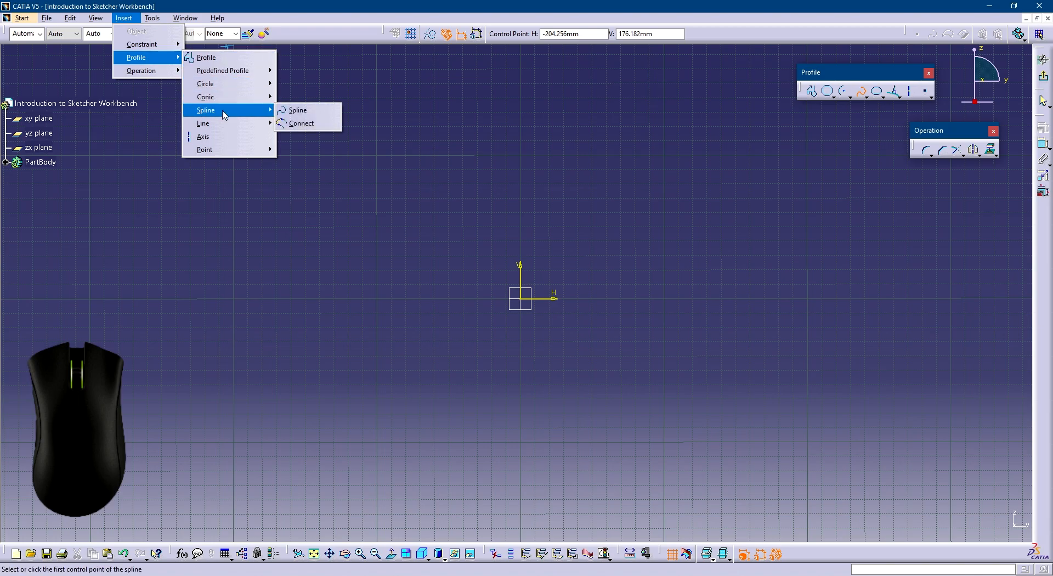
left_click(291, 110)
left_click(521, 299)
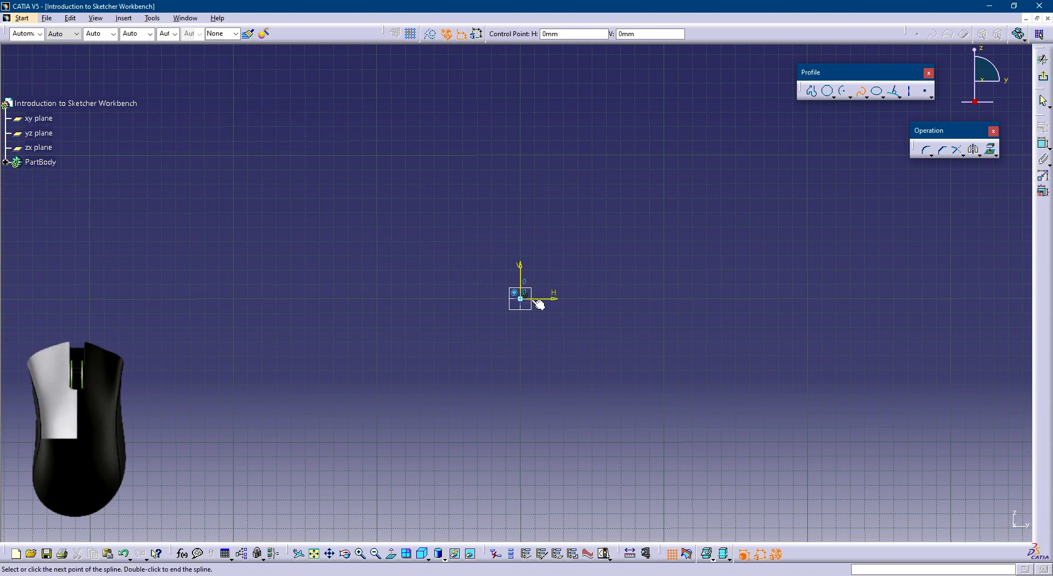
left_click(619, 177)
left_click(759, 208)
left_click(710, 350)
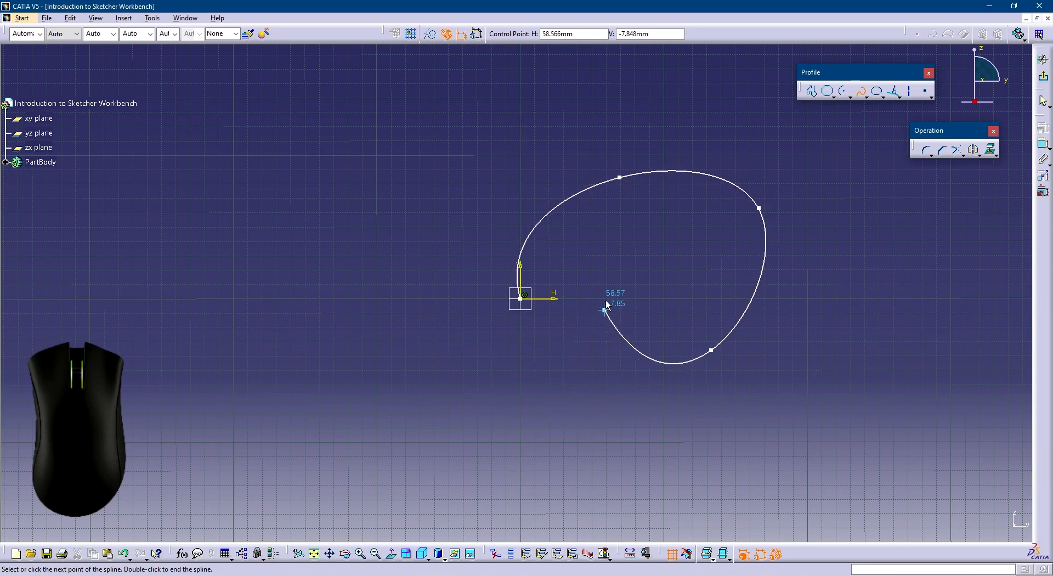
left_click(670, 276)
left_click(604, 264)
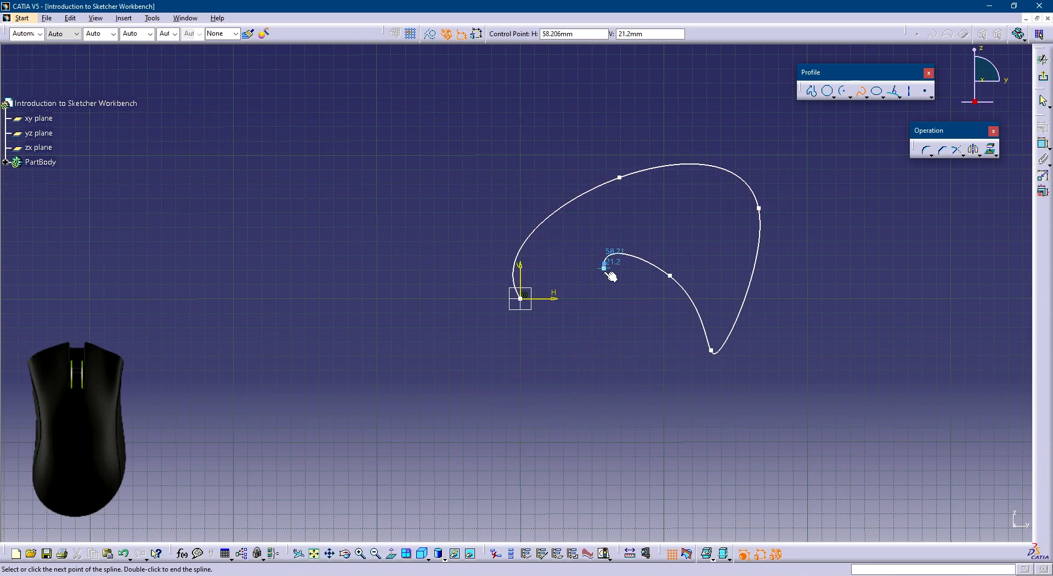
Close the spline back to its starting point at the origin
right_click(579, 275)
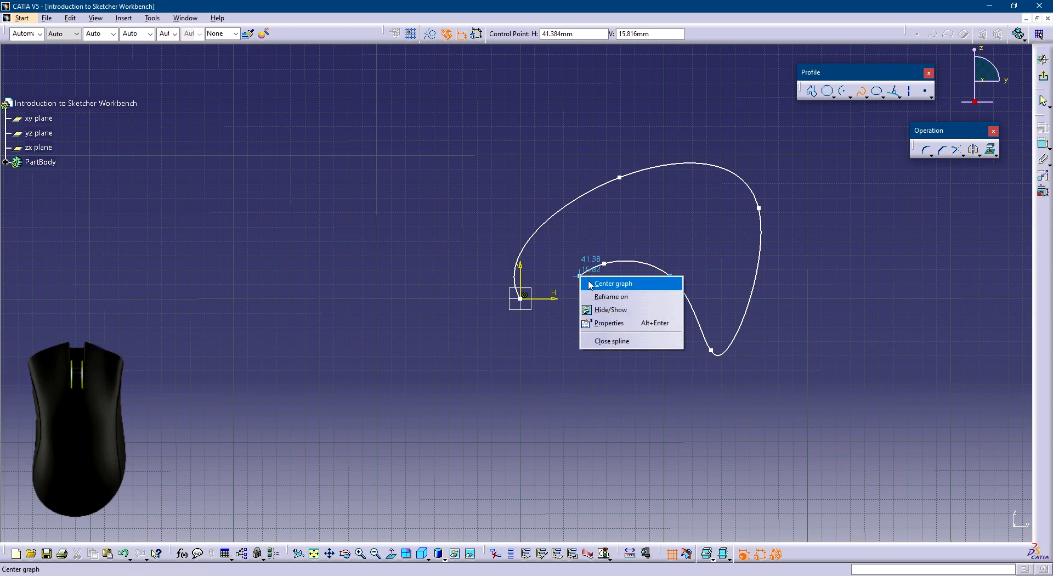
left_click(610, 341)
left_click(608, 330)
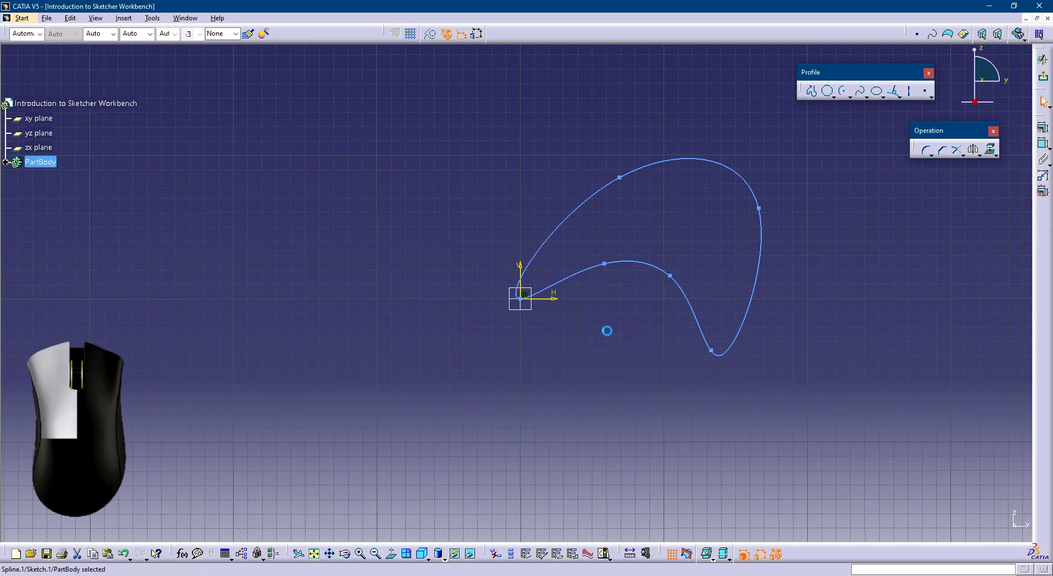
Draw an open three-point spline left of the closed one, with its middle control point above the origin on the vertical axis
left_click(861, 93)
left_click(289, 215)
left_click(520, 133)
left_click(428, 281)
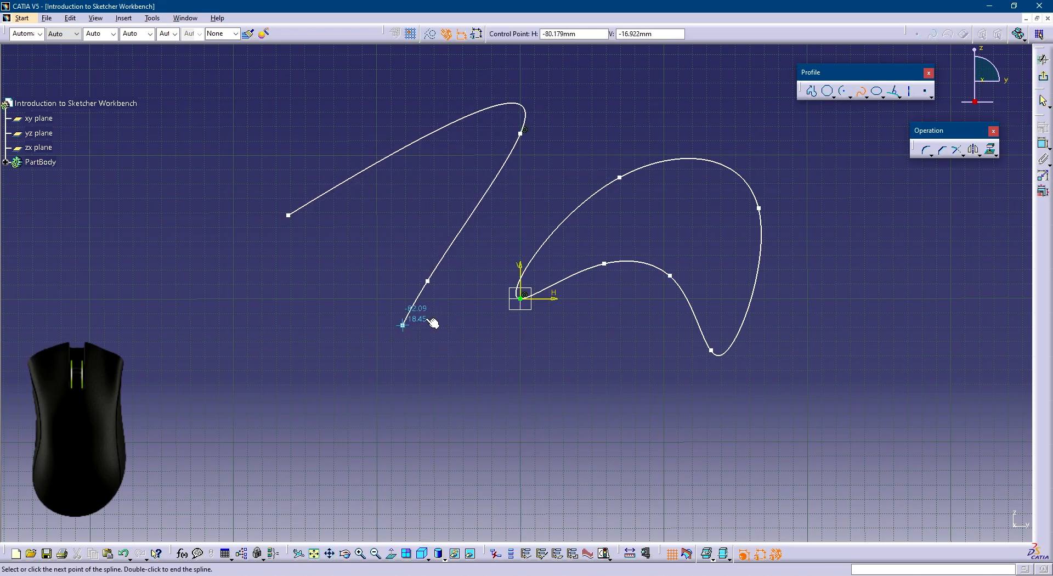
left_click(1044, 102)
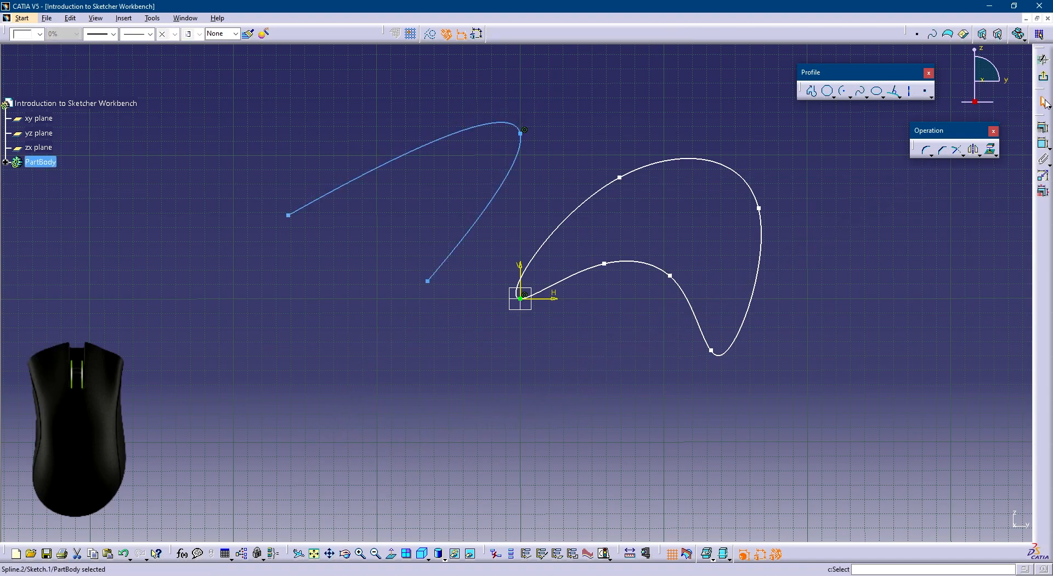
left_click(781, 169)
Draw a second open three-point spline below and to the left of the first, opening toward its free ends
left_click(861, 93)
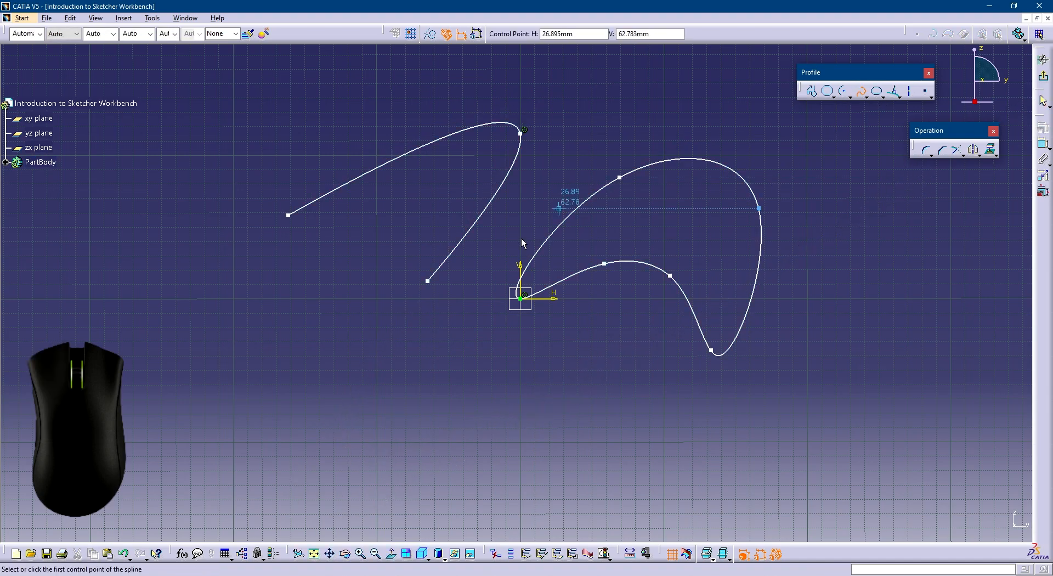
left_click(210, 259)
left_click(167, 421)
left_click(389, 345)
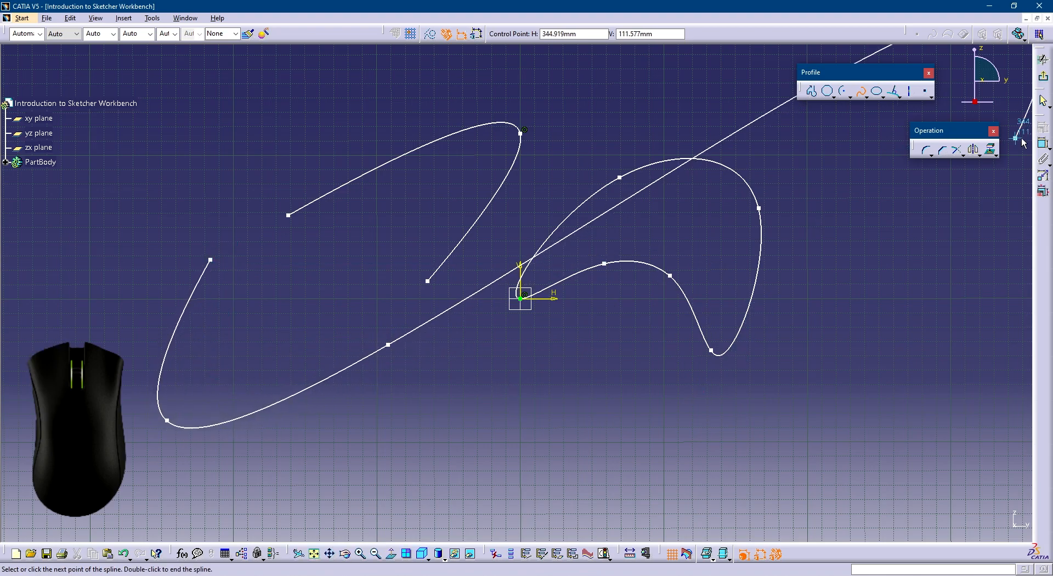
left_click(1045, 102)
Join the right-hand facing ends of the two open splines with a connecting curve of tension 1
left_click(867, 97)
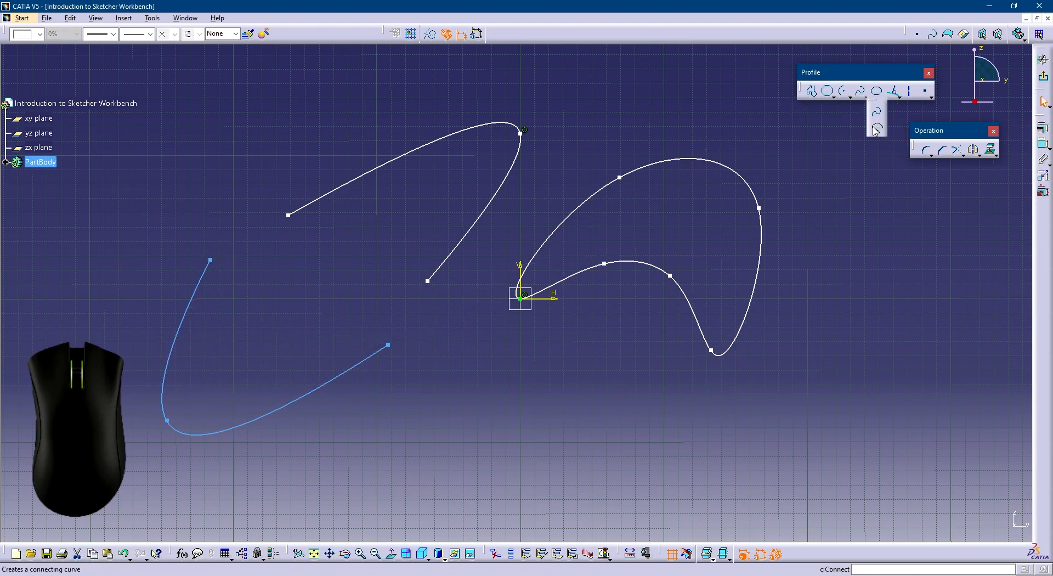
left_click(876, 131)
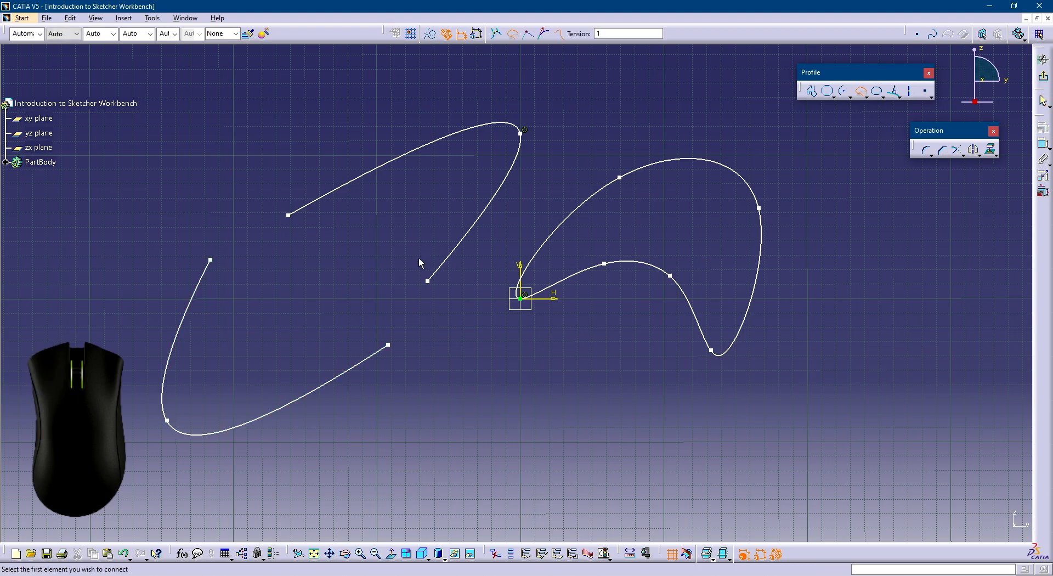
left_click(447, 270)
left_click(381, 355)
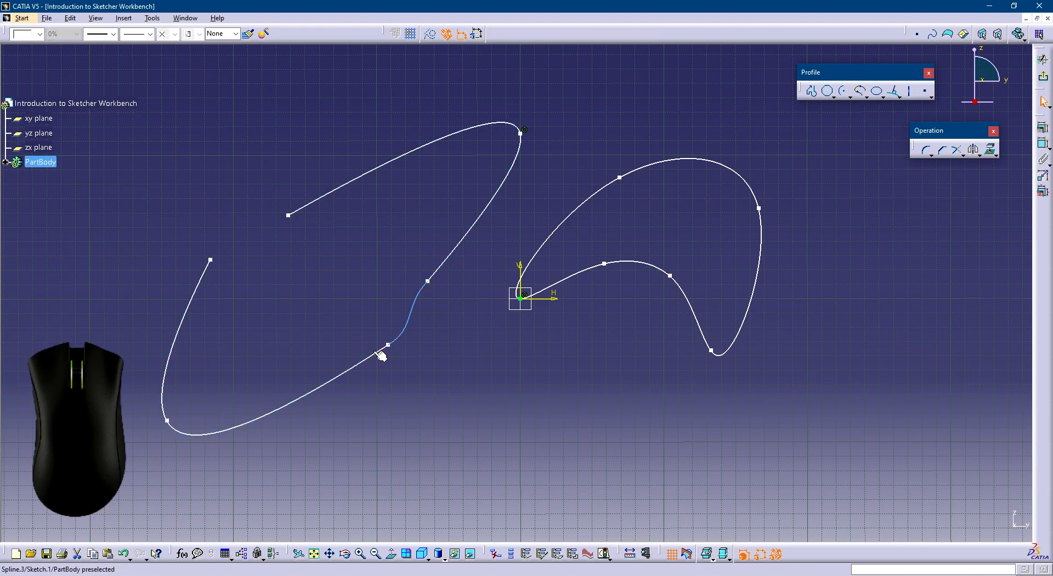
left_click(478, 355)
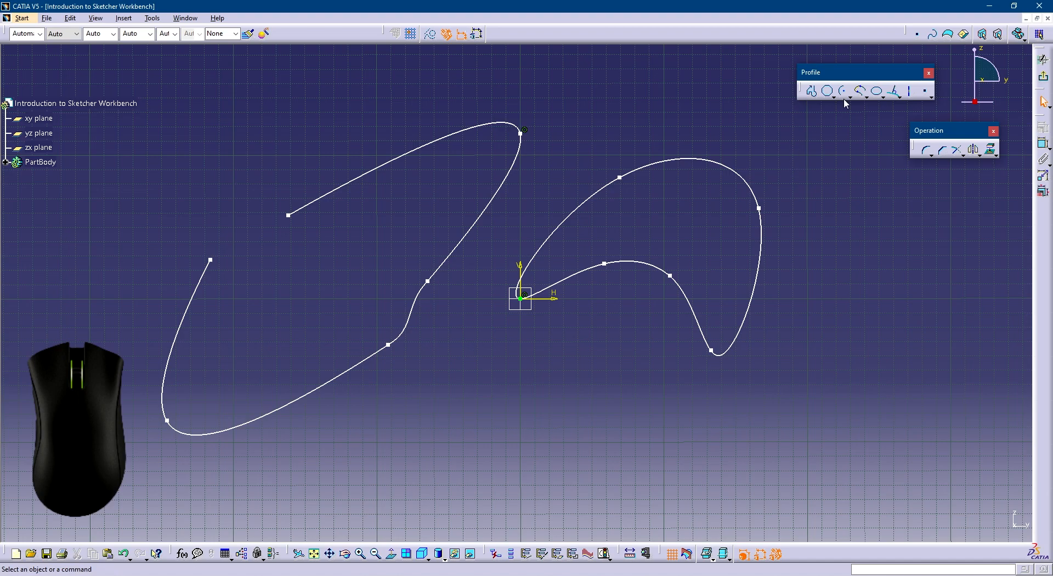
Join the left-hand facing ends of the same two splines with another connecting curve of tension 1
left_click(369, 180)
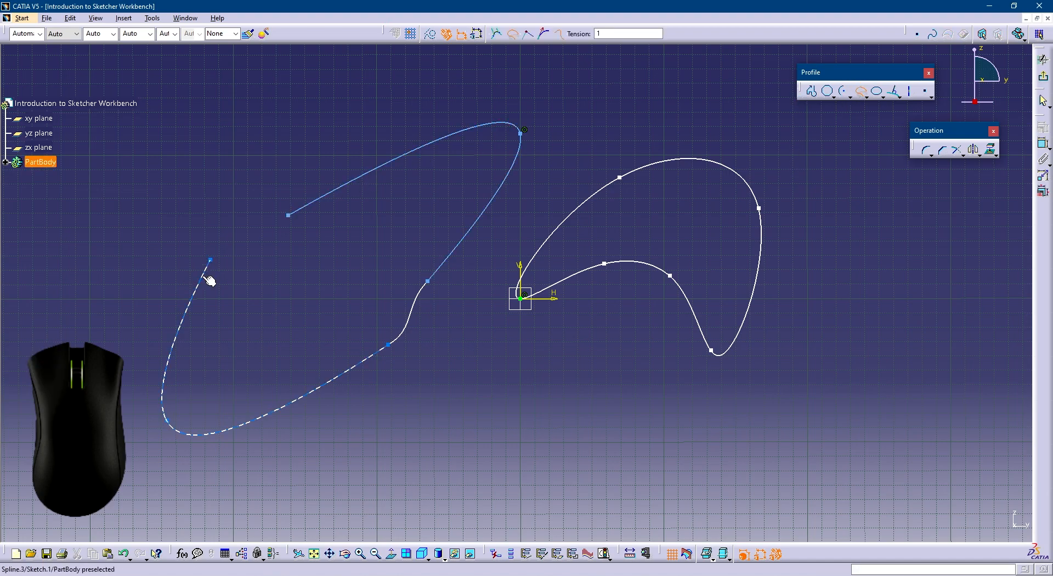
left_click(207, 278)
left_click(485, 425)
left_click(497, 445)
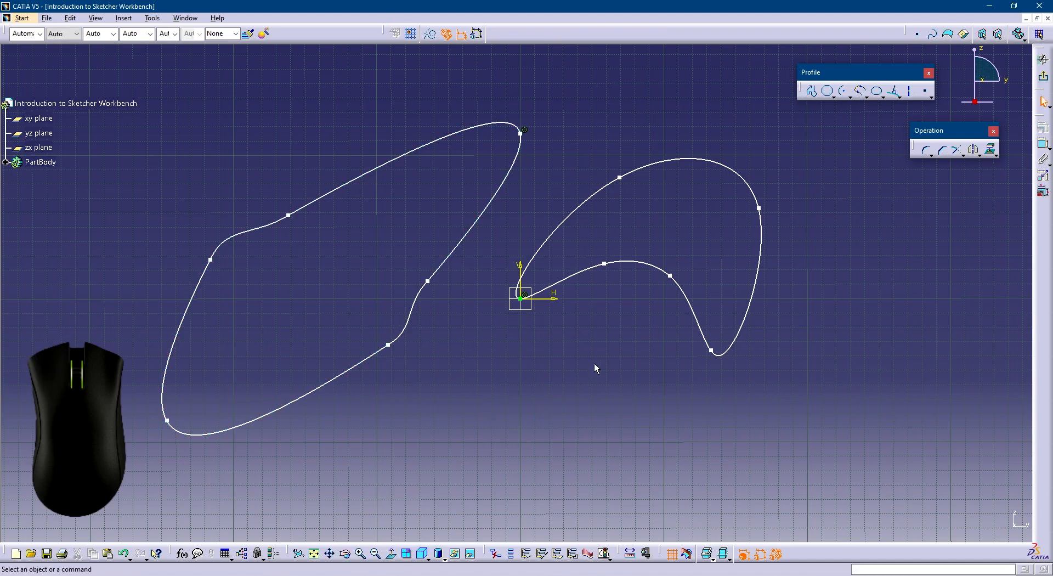
Draw an open four-point spline in the empty area to the right of the closed spline, leaving a gap at its lower left
middle_click_drag(618, 347, 536, 351)
left_click(769, 272)
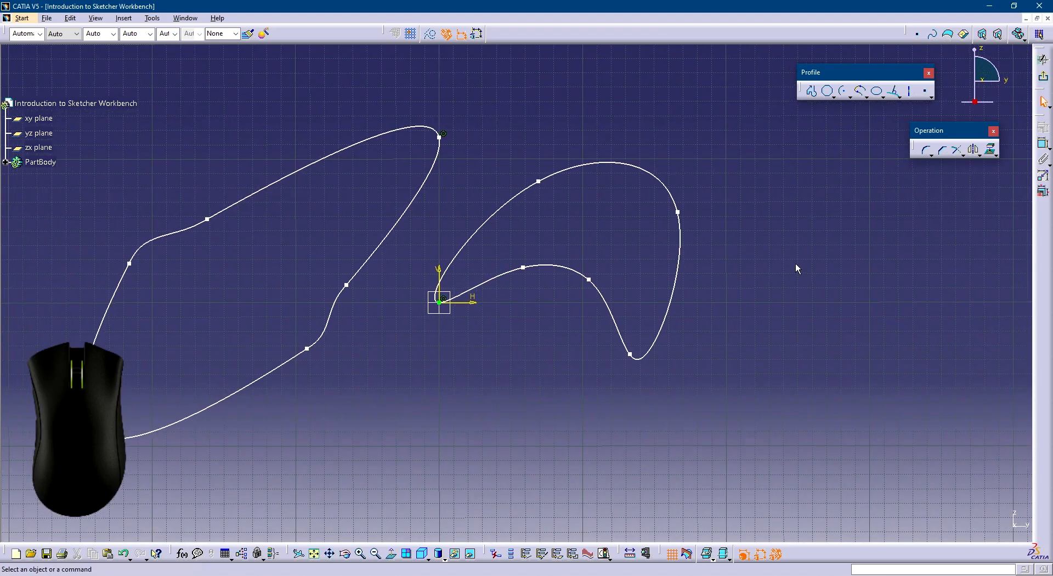
left_click(867, 97)
left_click(873, 113)
left_click(795, 159)
left_click(887, 212)
left_click(824, 311)
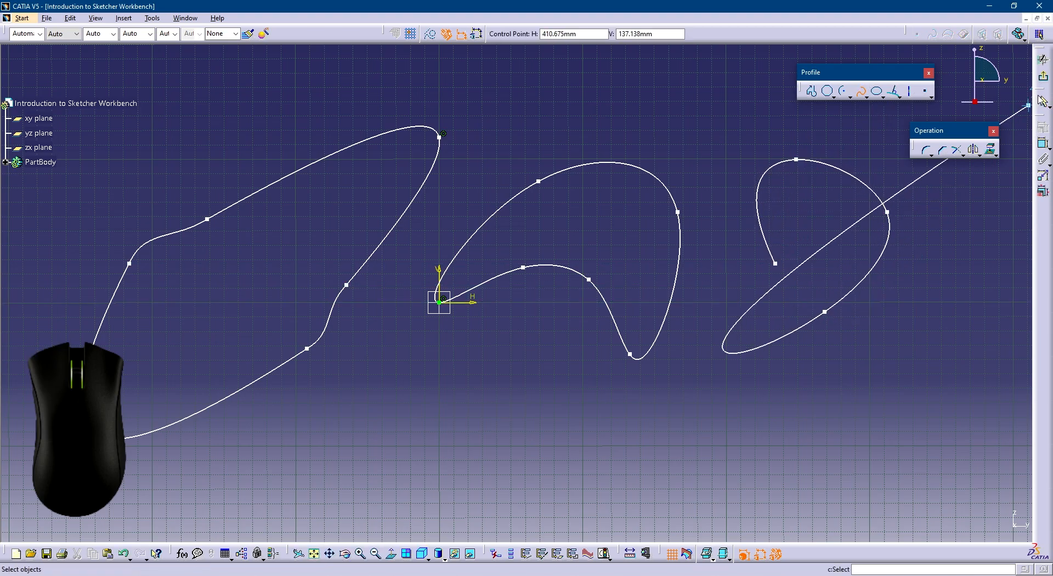
left_click(1042, 102)
Close the gap in the four-point spline with a connecting curve of tension 1 between its two ends
left_click(861, 92)
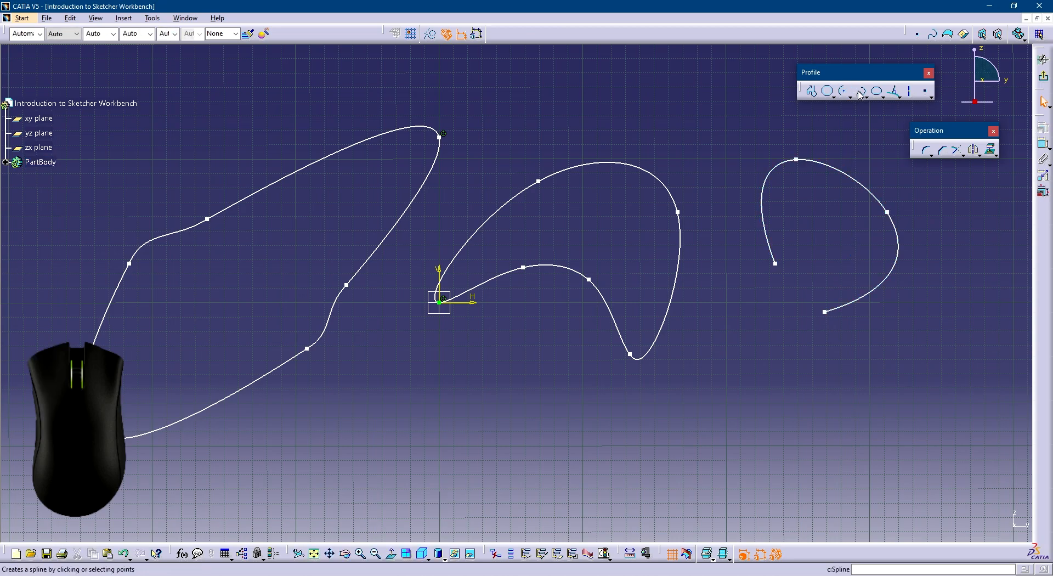
left_click(867, 97)
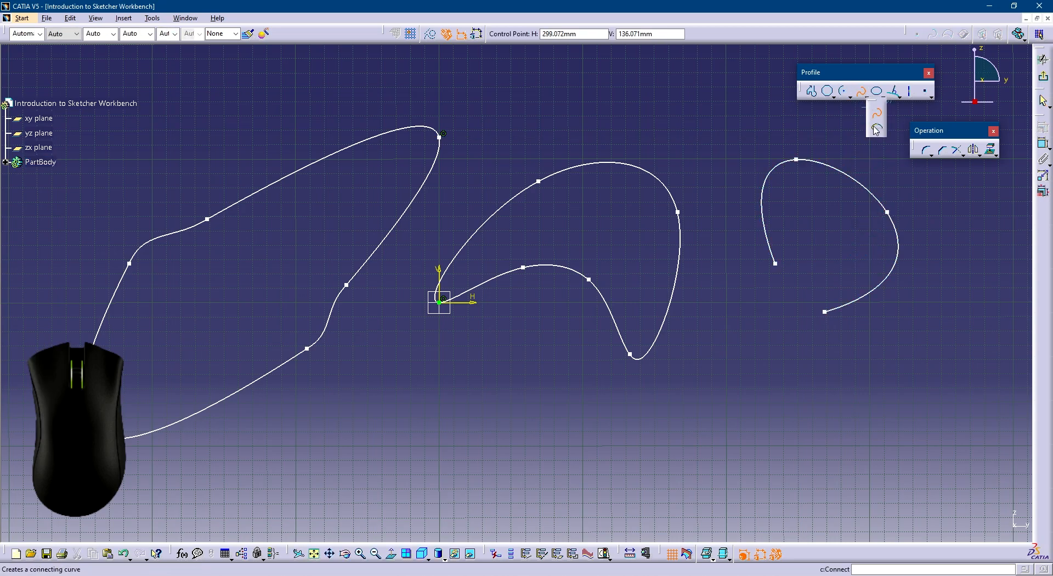
left_click(876, 130)
left_click(839, 306)
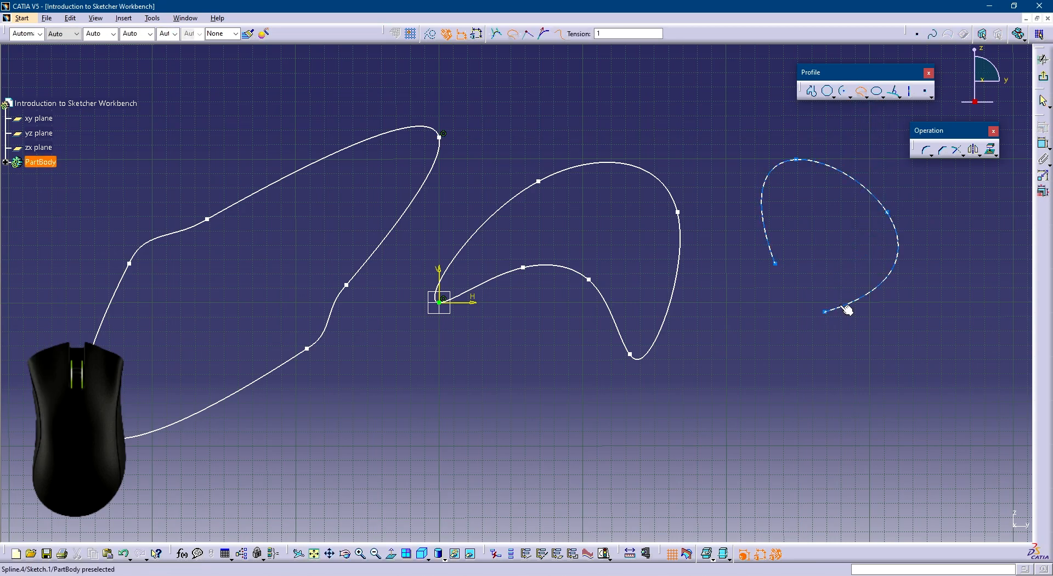
left_click(777, 262)
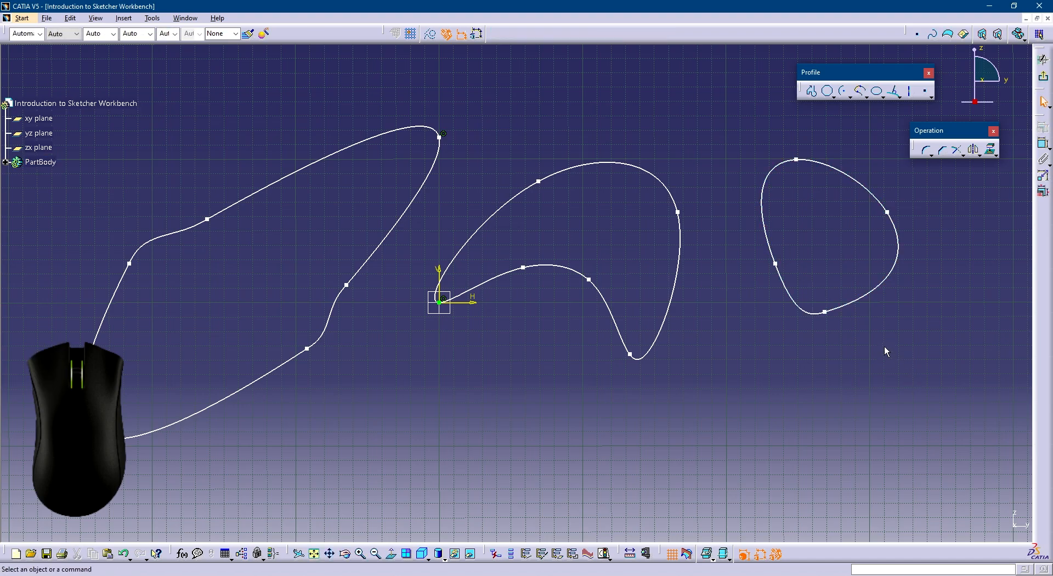
Move the rightmost profile's lowest control point upward and reposition the middle closed spline's lower control points to form a smooth oval
left_click_drag(825, 312, 845, 285)
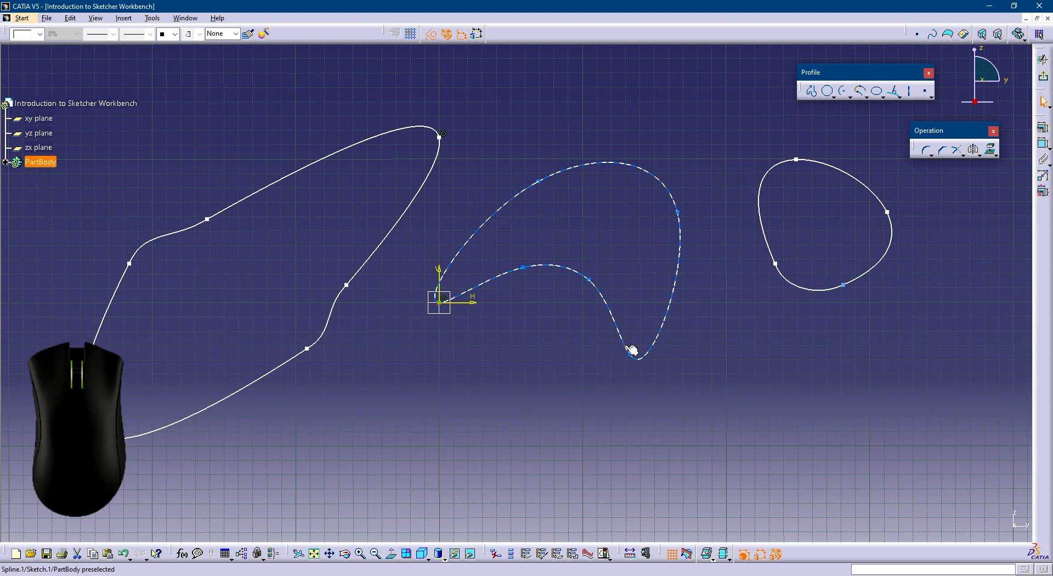
left_click_drag(633, 356, 640, 317)
left_click_drag(638, 242, 678, 240)
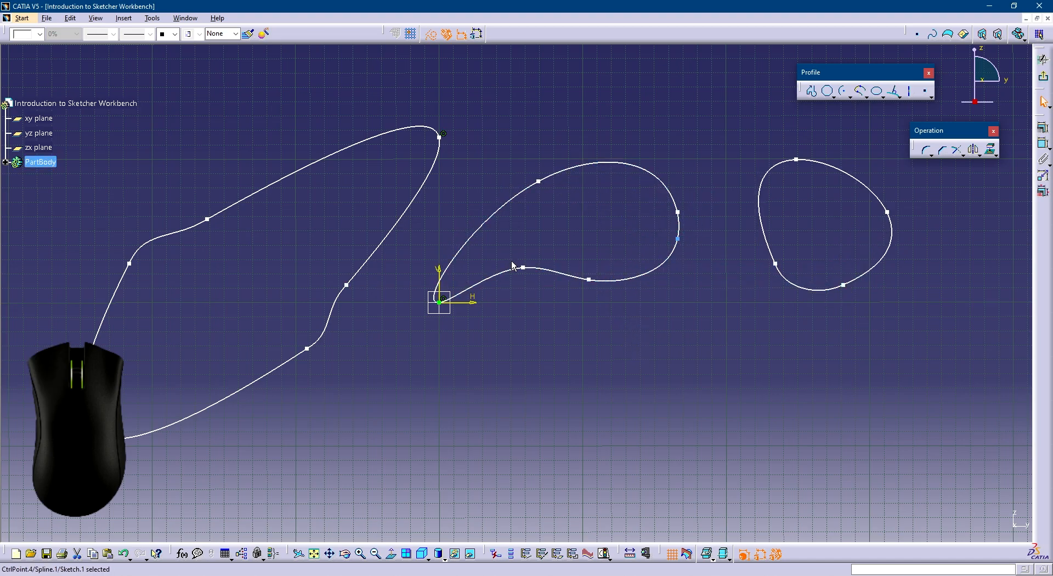
left_click_drag(522, 267, 520, 323)
left_click_drag(593, 281, 619, 303)
left_click(719, 351)
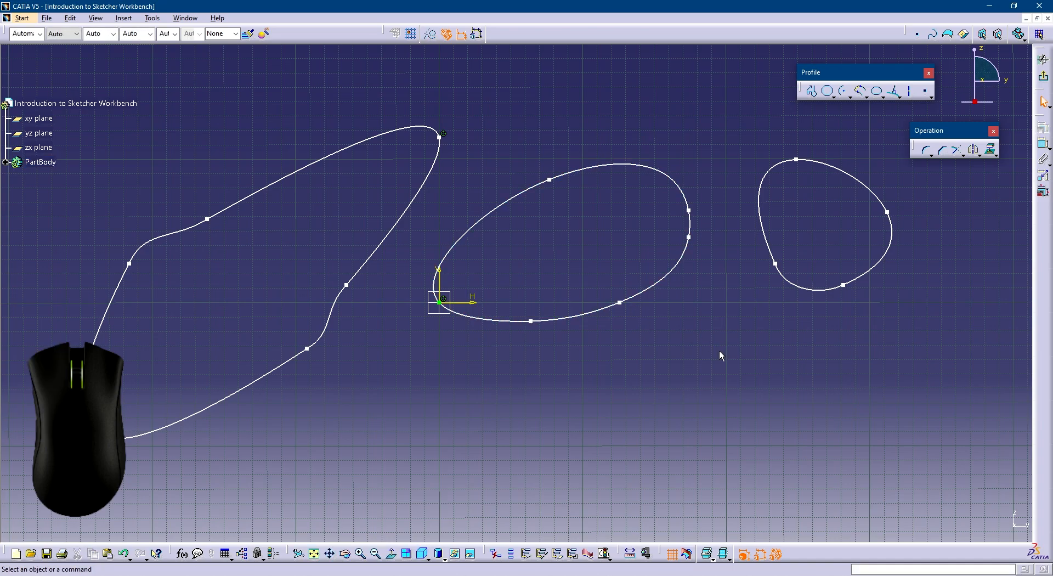
Select all the splines and connecting curves in the sketch and delete them
middle_click_drag(726, 303, 732, 309)
mouse_move(87, 119)
left_mouse_down()
mouse_move(357, 263)
mouse_move(893, 447)
left_mouse_up()
key("Delete")
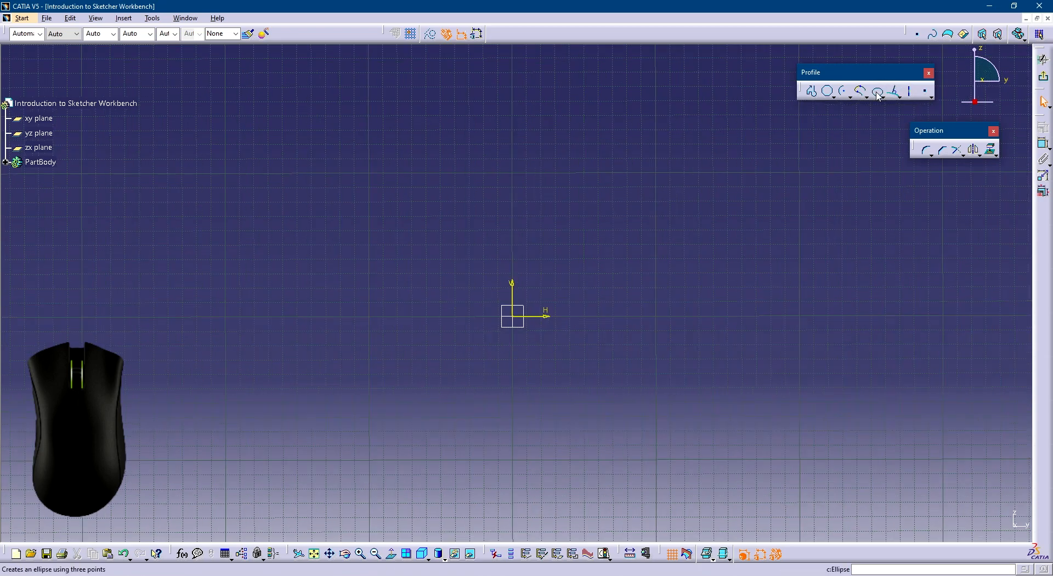
Draw an ellipse centred on the origin with a horizontal major radius of 150 mm and a shorter vertical minor radius
left_click(878, 92)
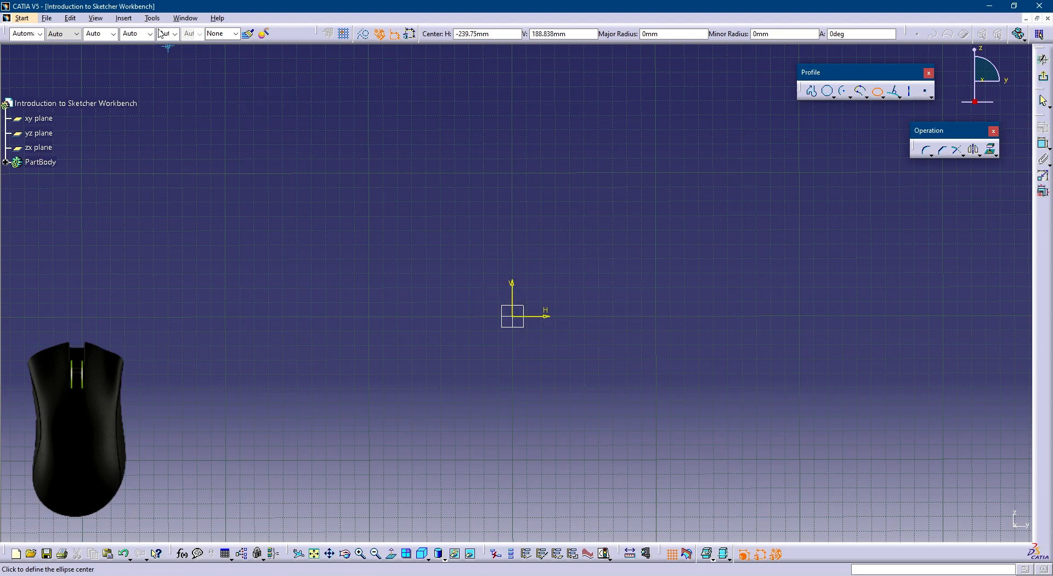
left_click(124, 20)
mouse_move(138, 58)
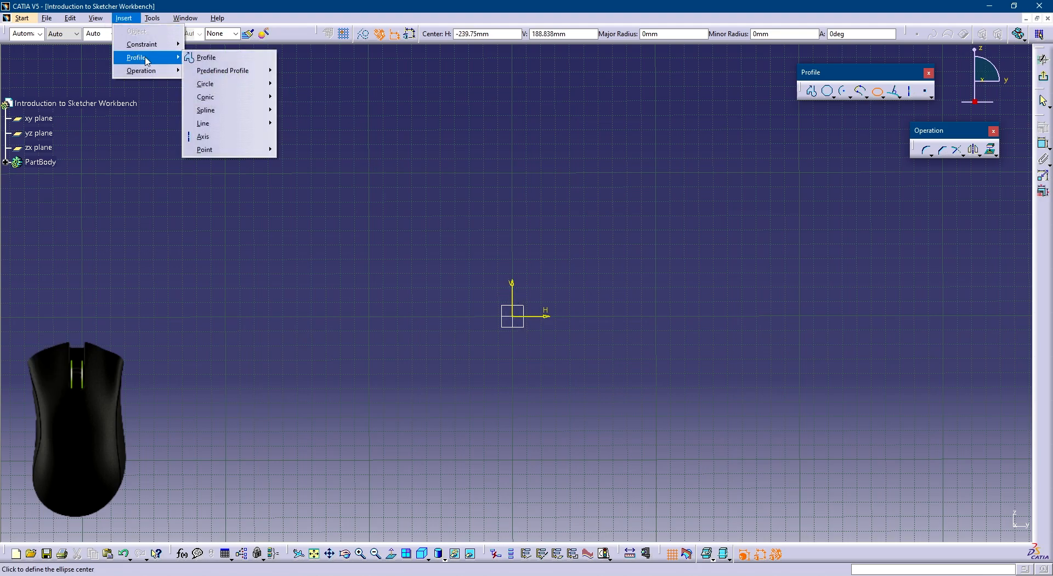
mouse_move(206, 97)
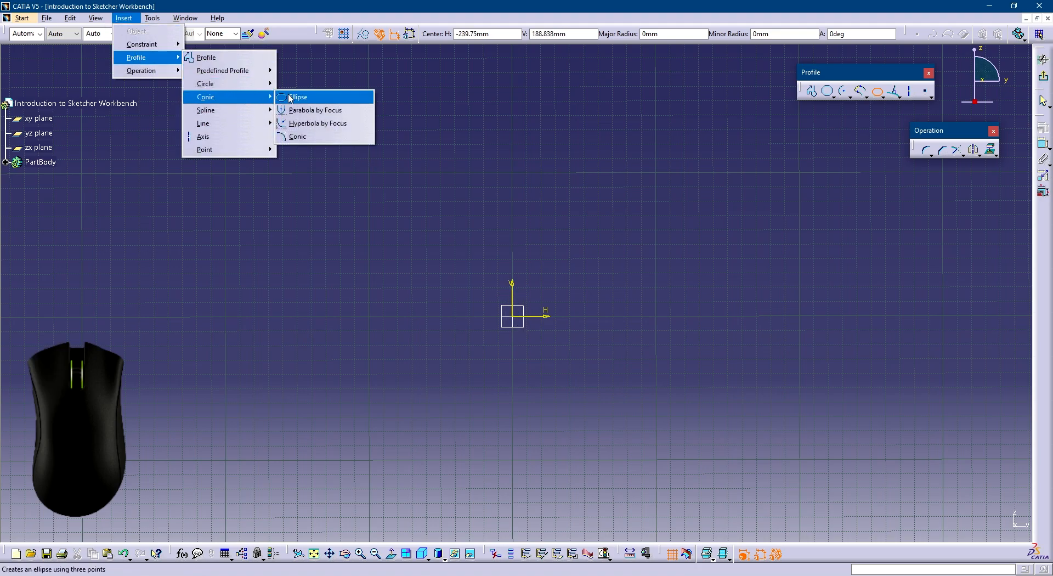
left_click(442, 262)
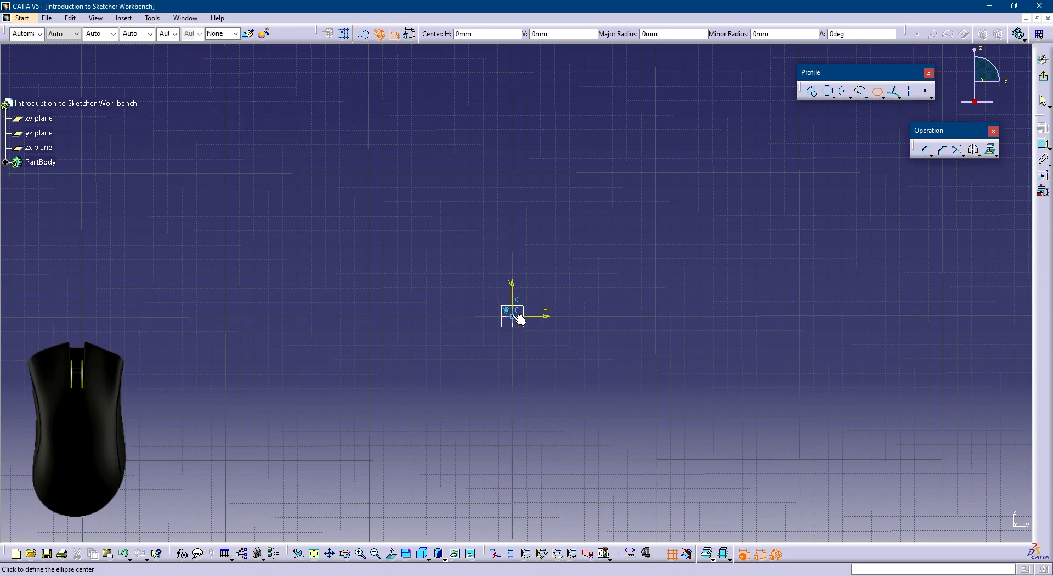
left_click(517, 318)
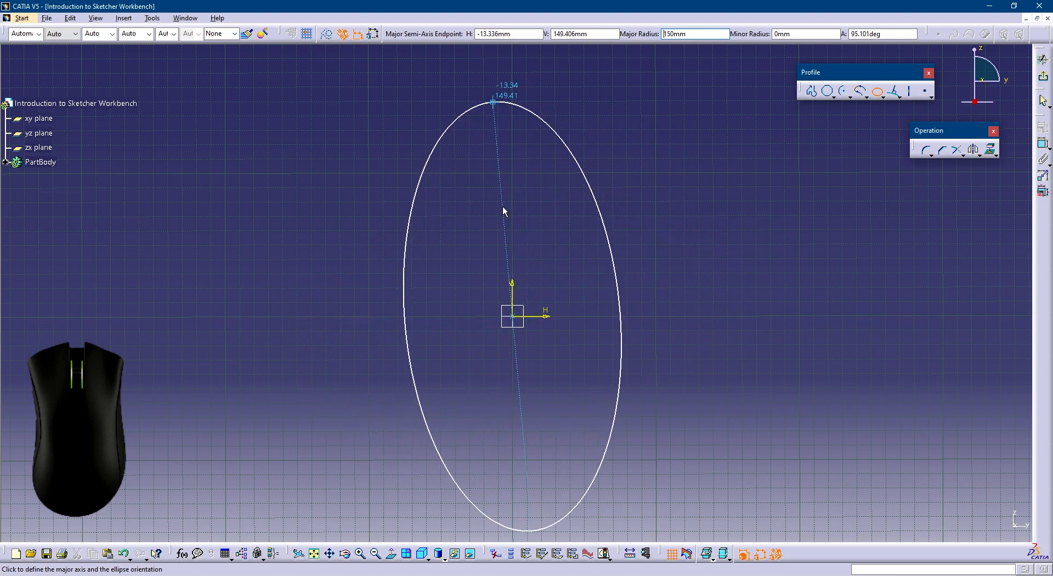
left_click(770, 320)
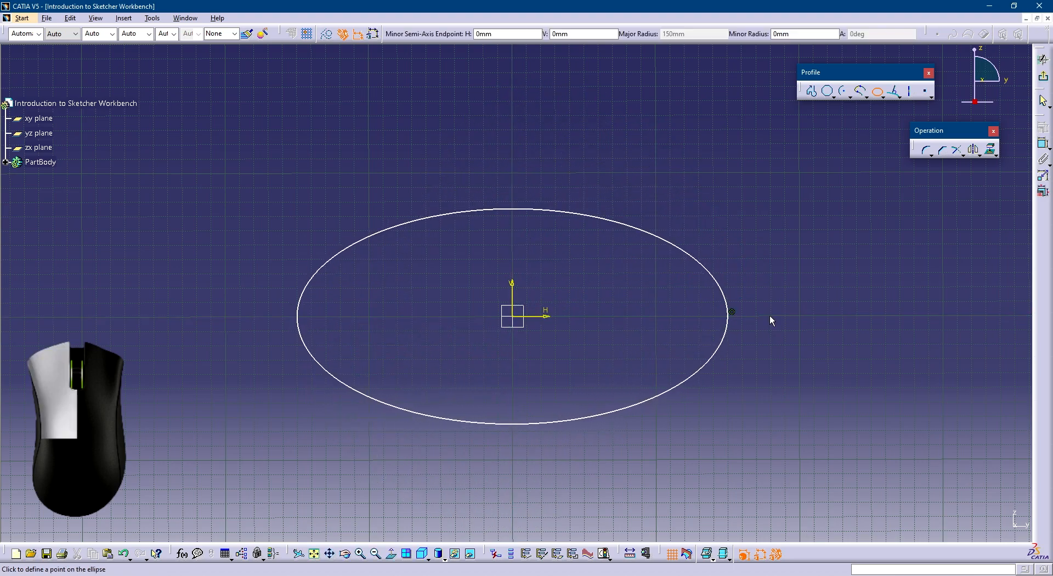
left_click(522, 206)
left_click(753, 216)
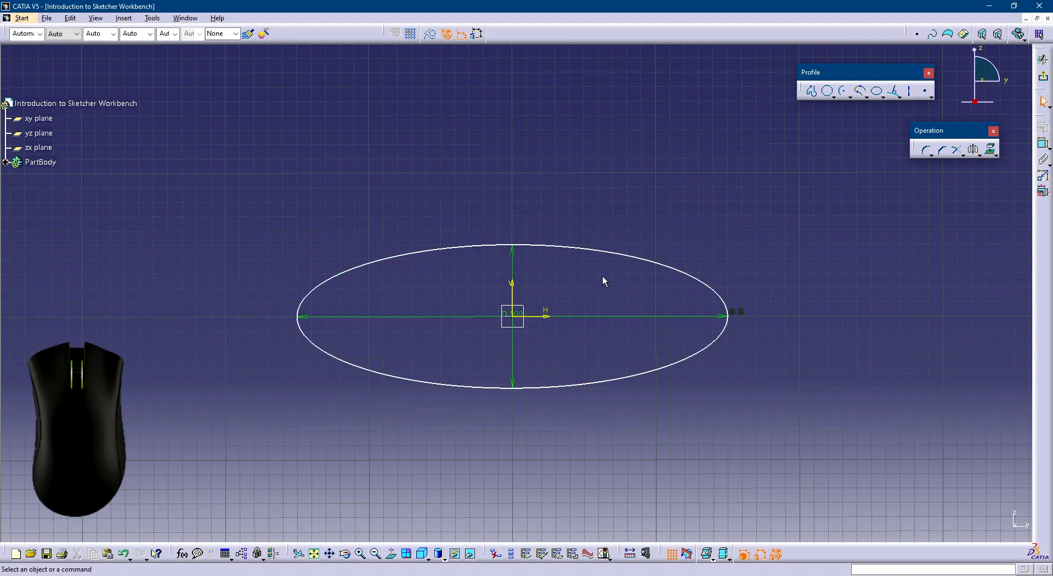
Draw a parabola by focus to the right of the ellipse, opening toward it, with its apex at about H 578 mm, V 106 mm
left_click(882, 96)
left_click(891, 127)
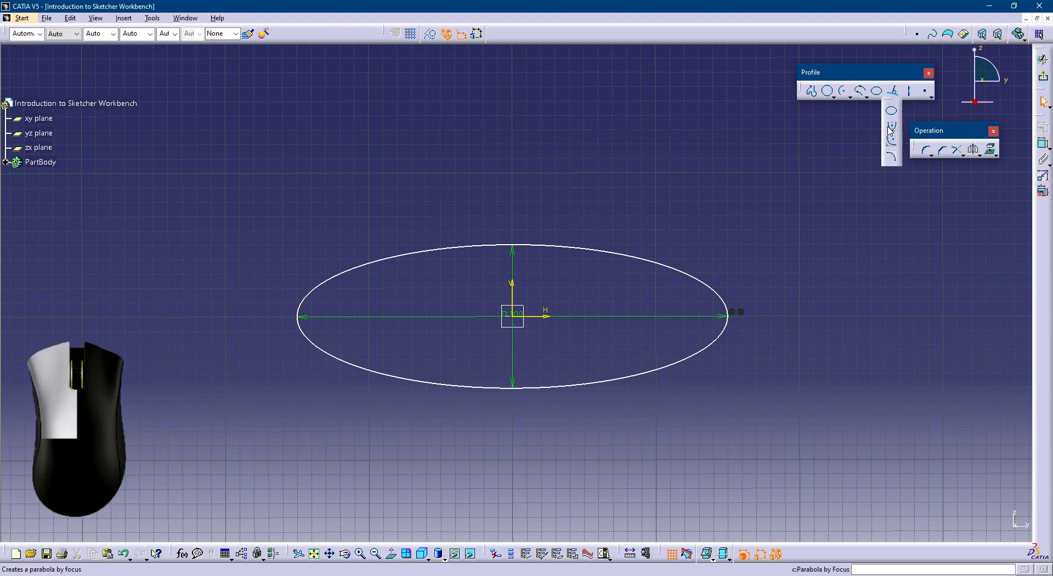
mouse_move(889, 236)
middle_mouse_down()
mouse_move(616, 275)
mouse_move(617, 323)
middle_mouse_up()
left_click(673, 232)
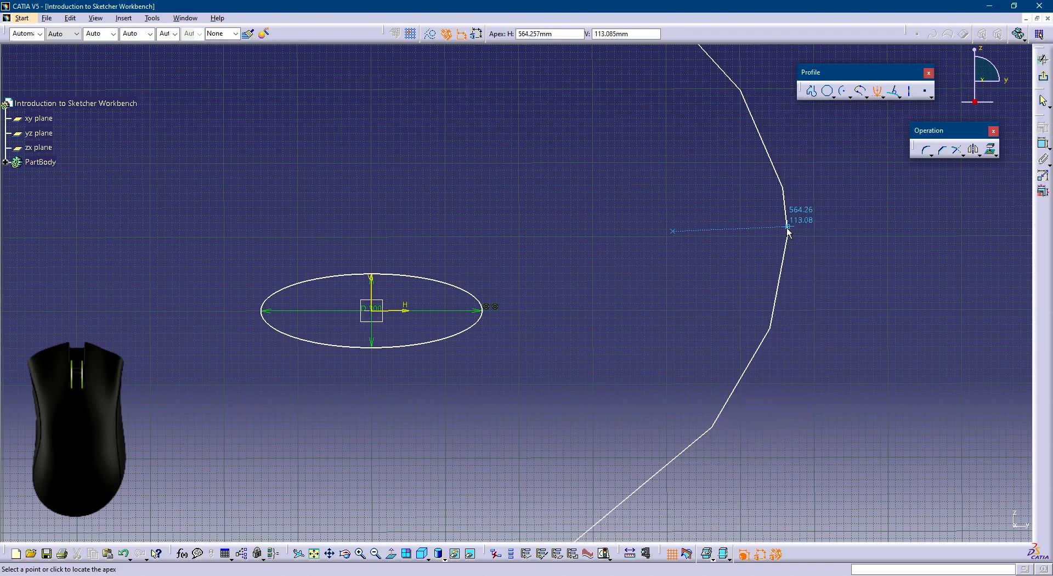
left_click(798, 231)
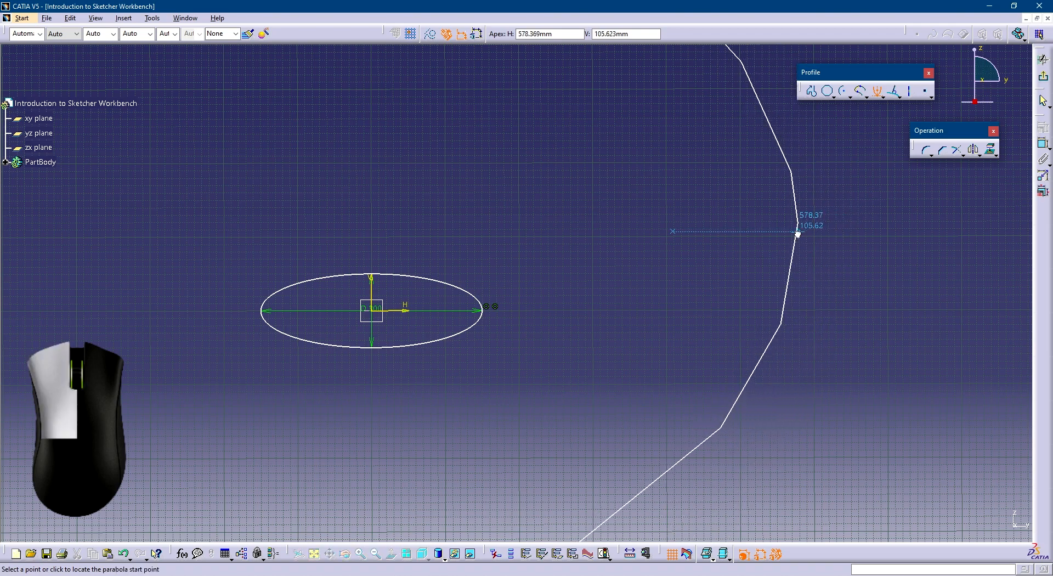
left_click(695, 457)
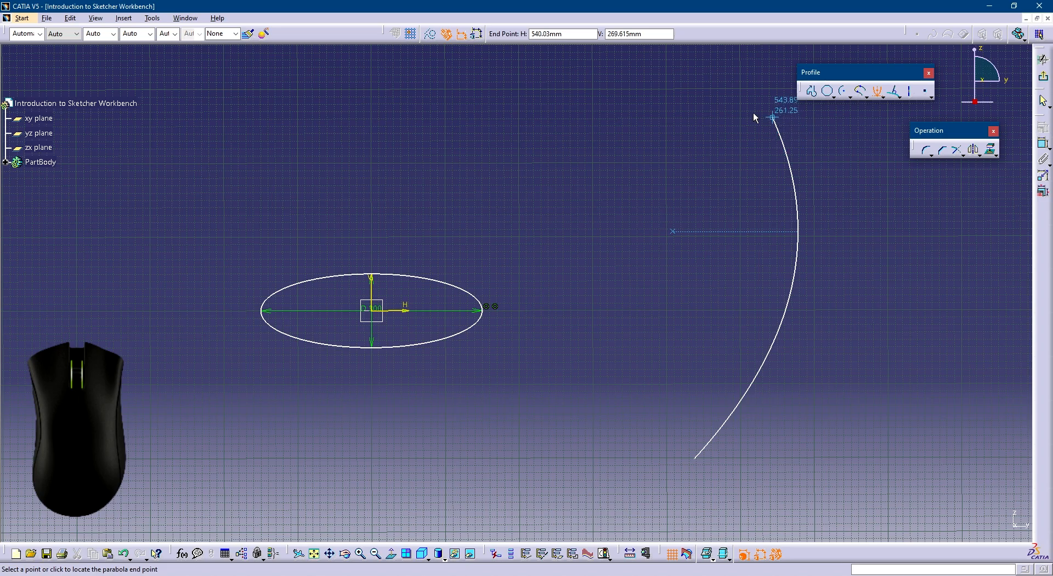
mouse_move(702, 181)
middle_mouse_down()
mouse_move(648, 272)
mouse_move(651, 331)
middle_mouse_up()
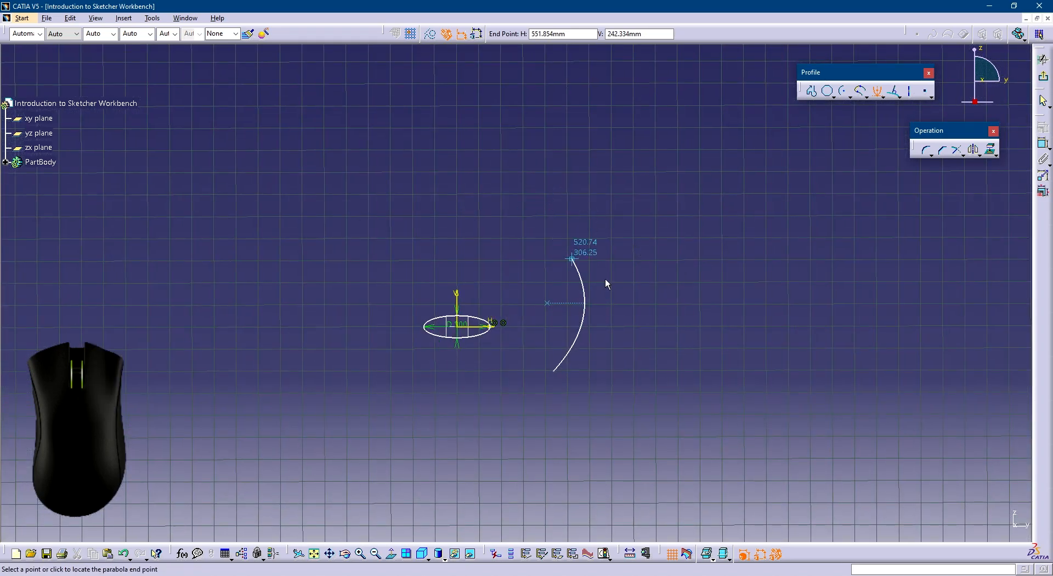
left_click(525, 207)
left_click(651, 261)
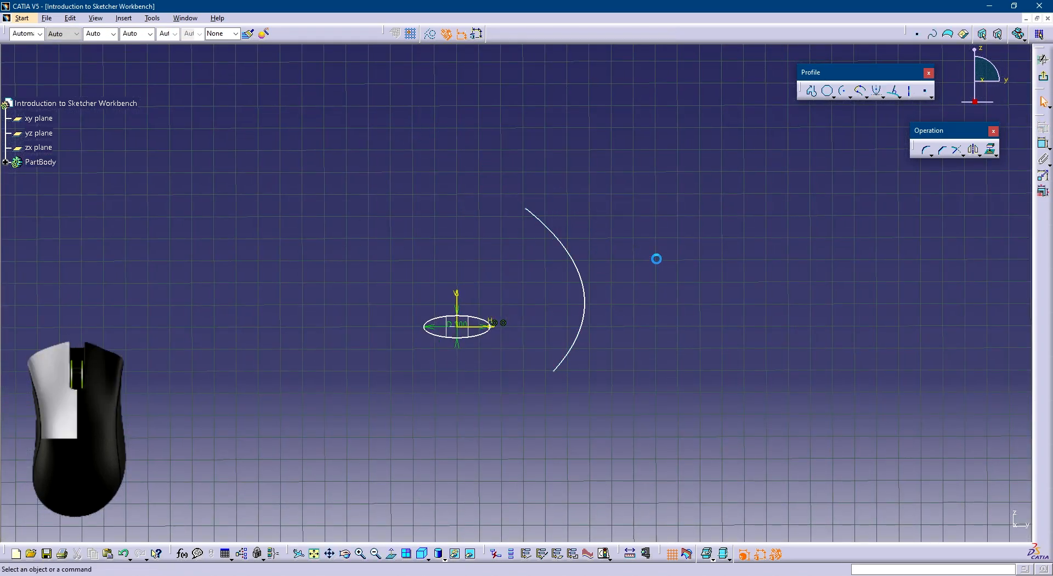
Draw a hyperbola by focus to the left of the ellipse, opening toward it, with an eccentricity of about 2.23
left_click(880, 97)
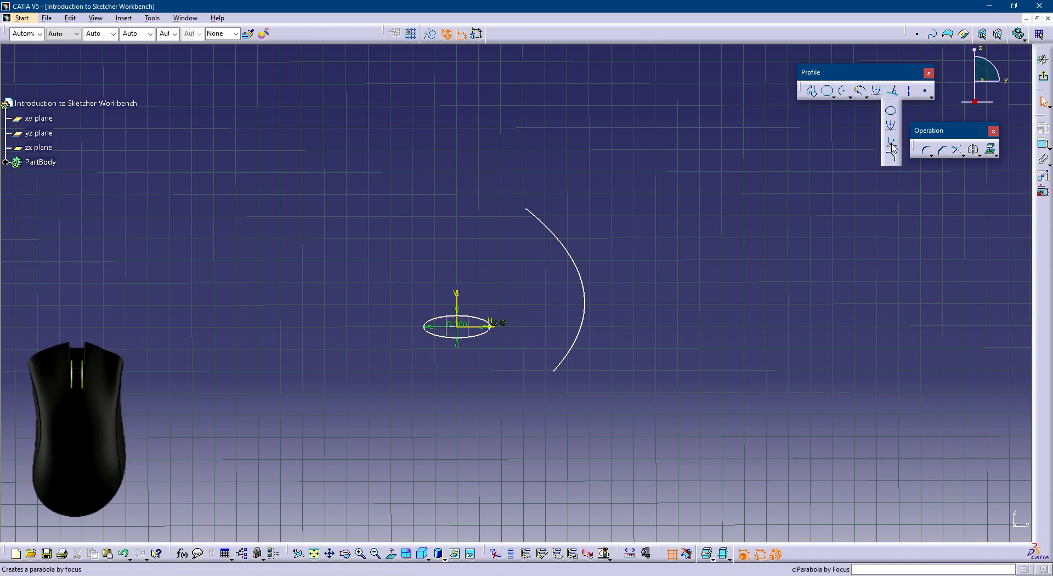
left_click(892, 147)
middle_click_drag(766, 192, 908, 176)
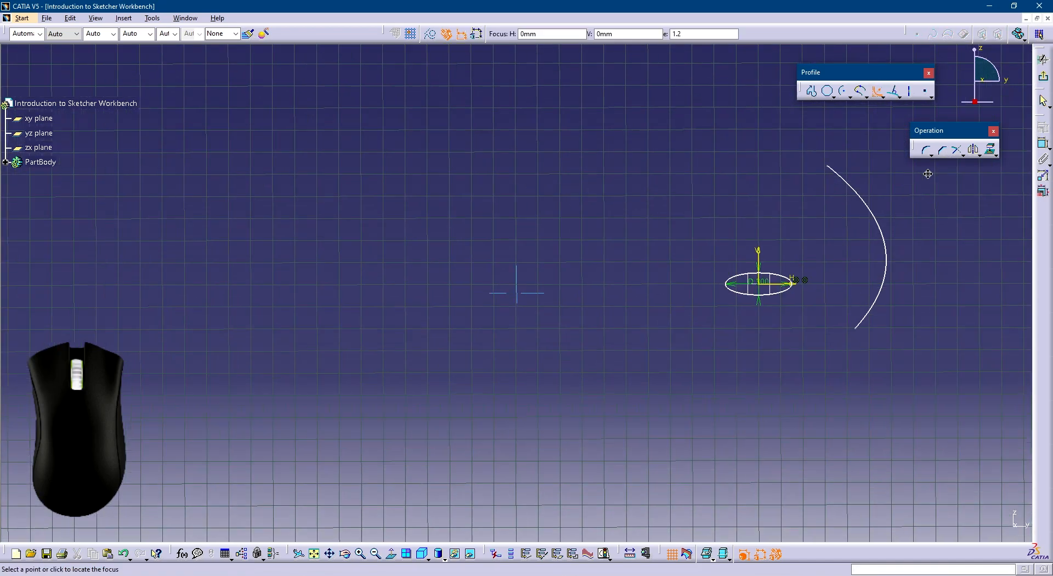
left_click(598, 271)
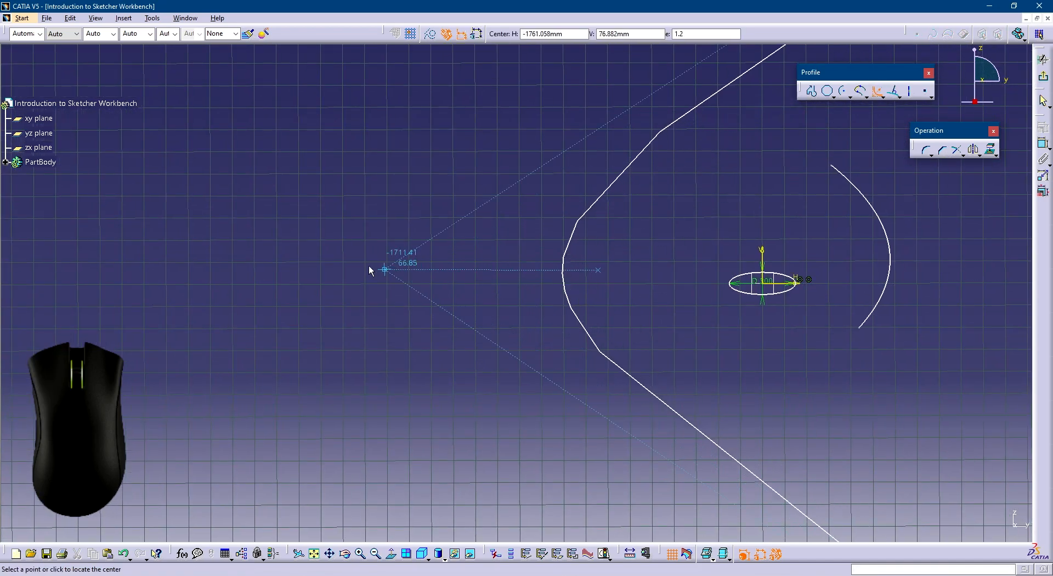
left_click(450, 271)
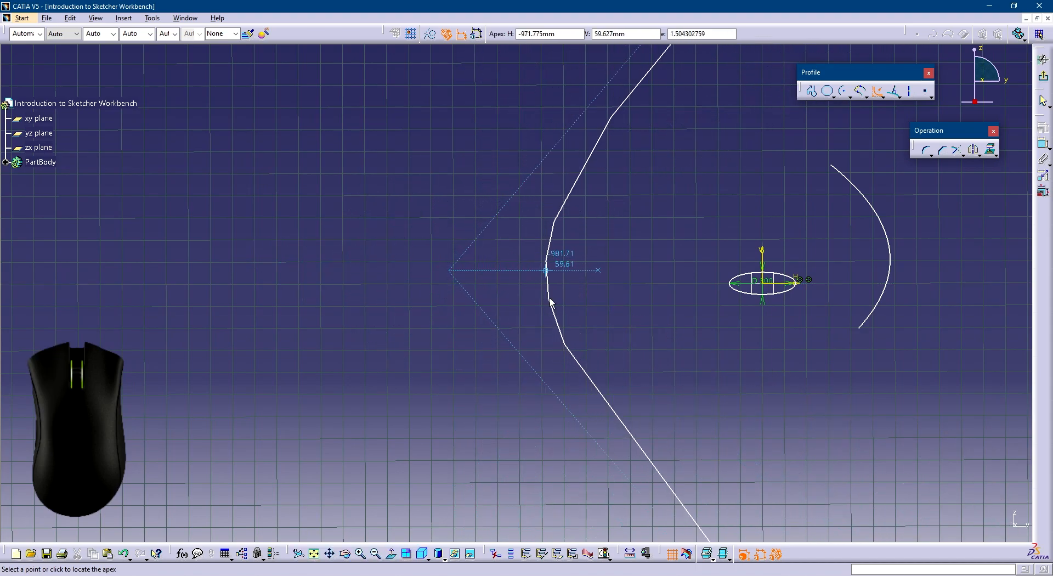
left_click(519, 294)
left_click(571, 437)
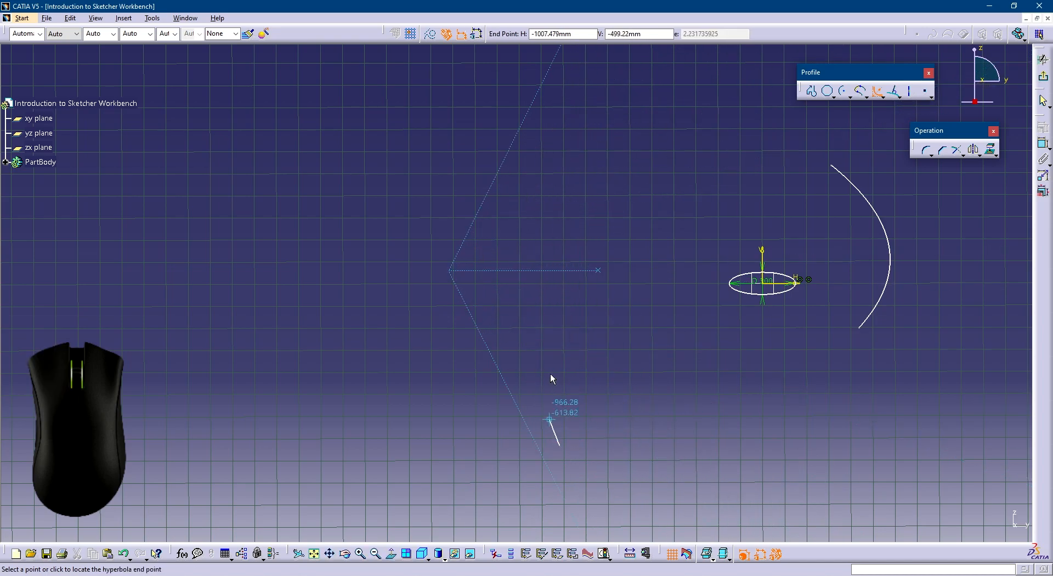
left_click(615, 133)
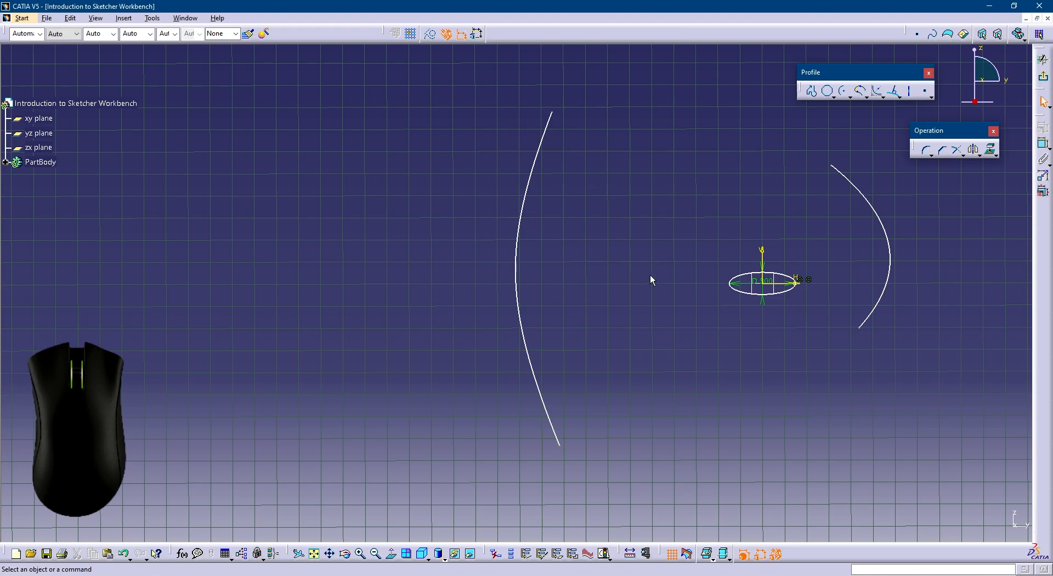
Select the ellipse, parabola and hyperbola in the sketch and delete them
middle_click_drag(726, 272, 677, 280)
left_click(680, 271)
left_click_drag(326, 103, 913, 545)
key("Delete")
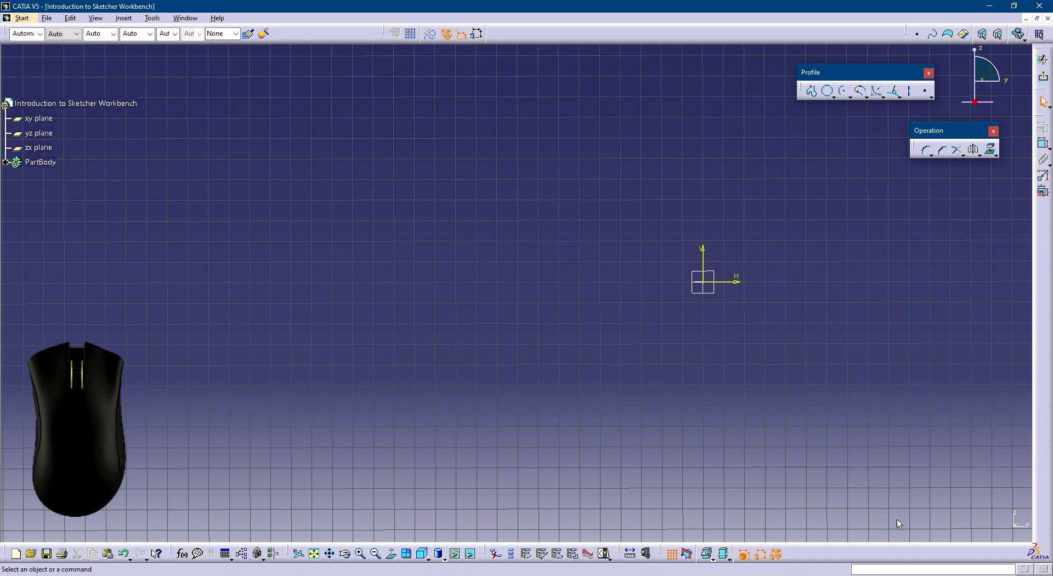
Draw a horizontal axis about 96 mm long from the origin along the positive H direction
middle_click(702, 280)
right_click(599, 369)
middle_click_drag(600, 371, 607, 173)
middle_click_drag(612, 402, 624, 308)
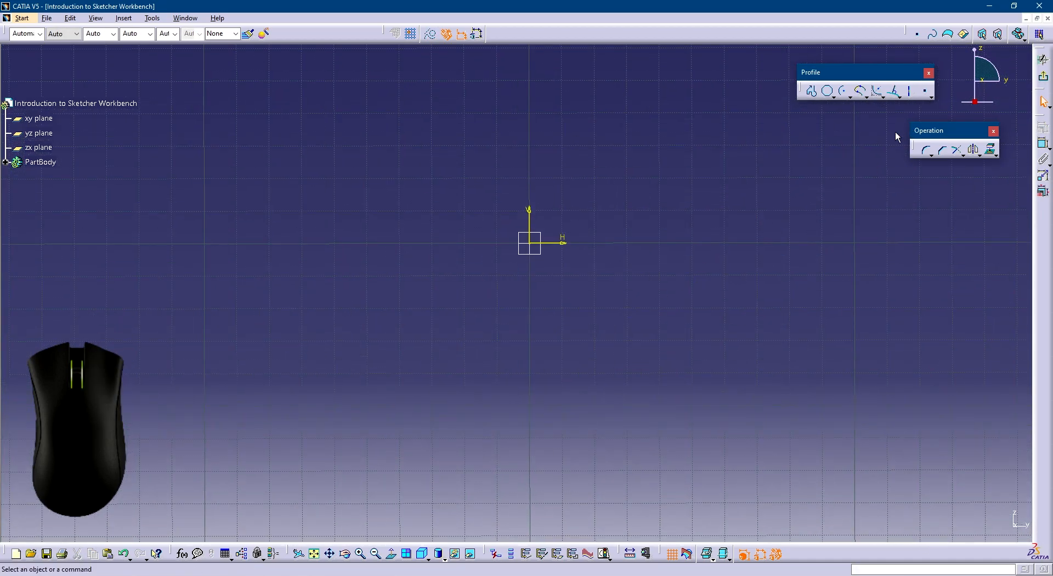
left_click(909, 96)
left_click(531, 243)
left_click(848, 239)
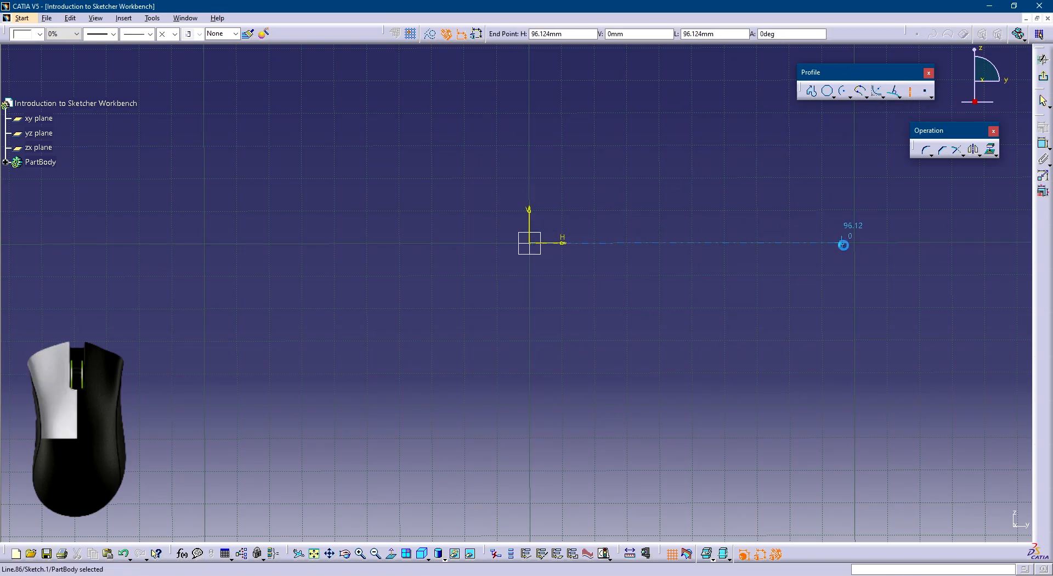
Add a vertical axis upward from the origin, plus a diagonal axis from the origin toward the upper right
left_click(909, 92)
left_click(532, 304)
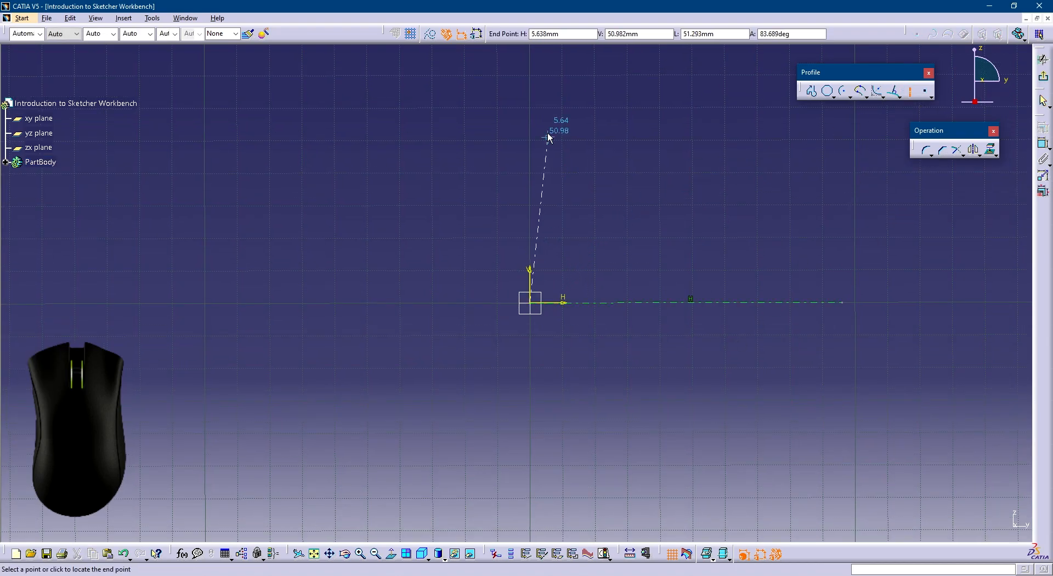
left_click(532, 102)
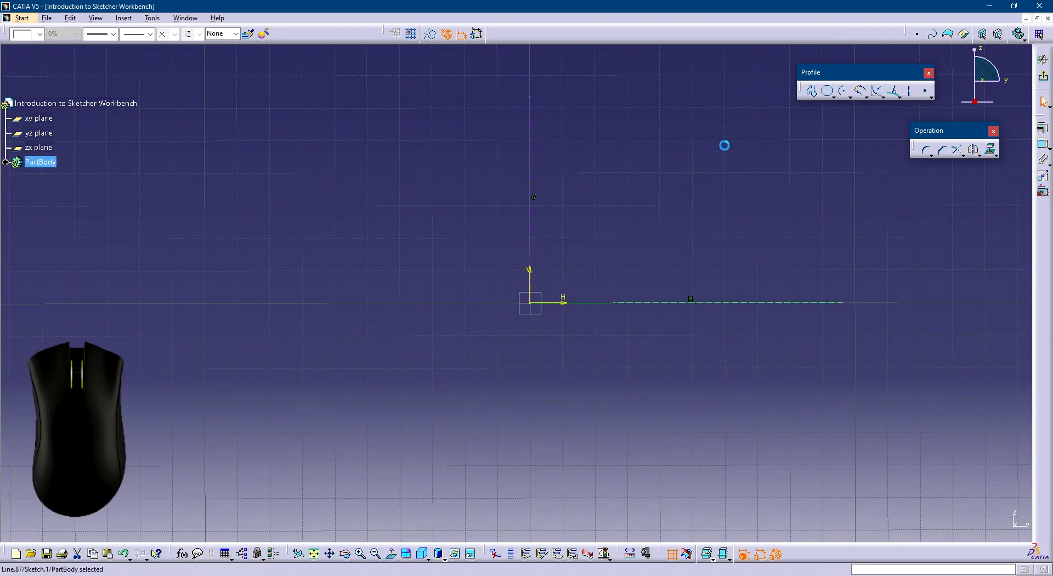
left_click(911, 93)
left_click(535, 305)
left_click(784, 137)
Select all the axes in the sketch and delete them
left_click_drag(483, 71, 901, 376)
key("Delete")
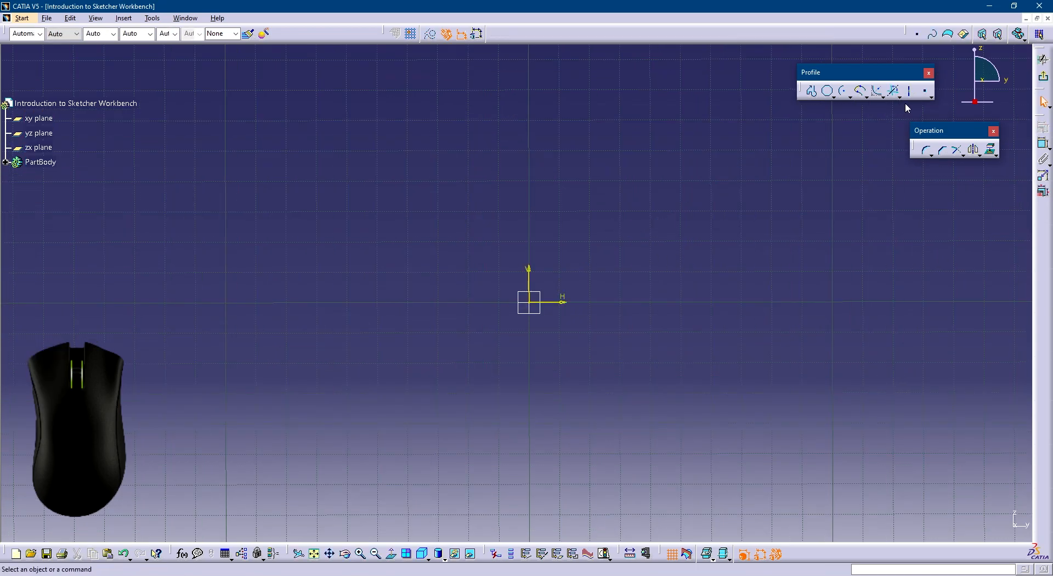
Draw a vertical line upward from the origin and a horizontal line from the origin along the positive H direction
left_click(900, 98)
left_click(907, 111)
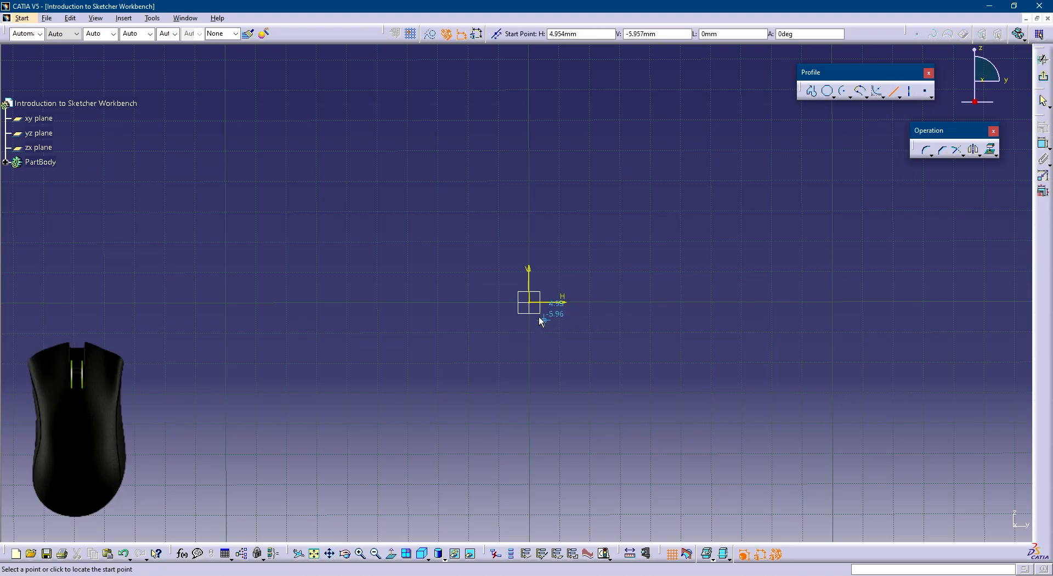
left_click(529, 302)
left_click(530, 106)
left_click(873, 111)
left_click(894, 91)
left_click(530, 302)
left_click(774, 301)
left_click(654, 384)
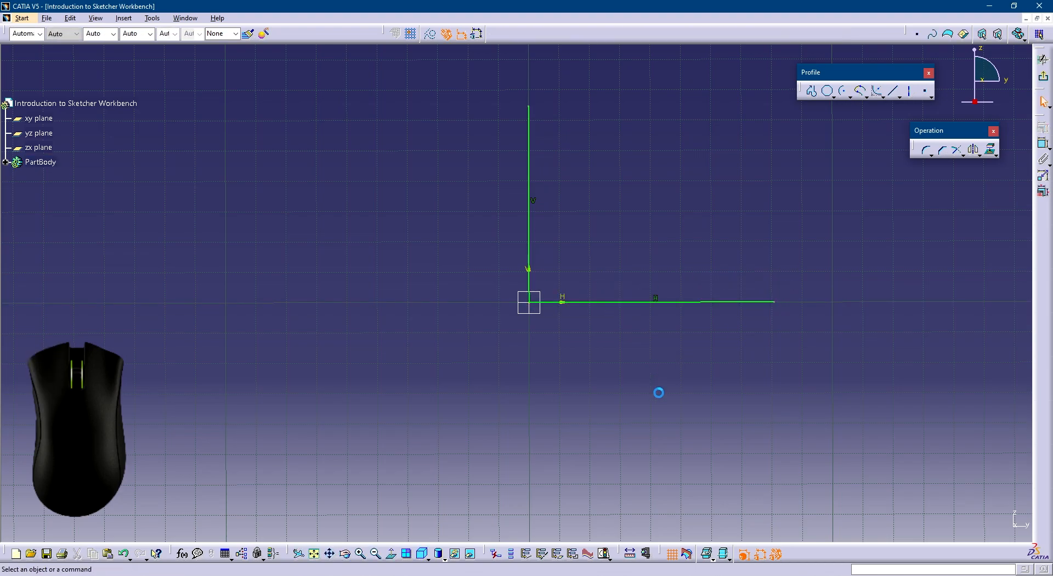
Convert the horizontal and vertical lines to construction elements and switch construction mode off
left_click(616, 301)
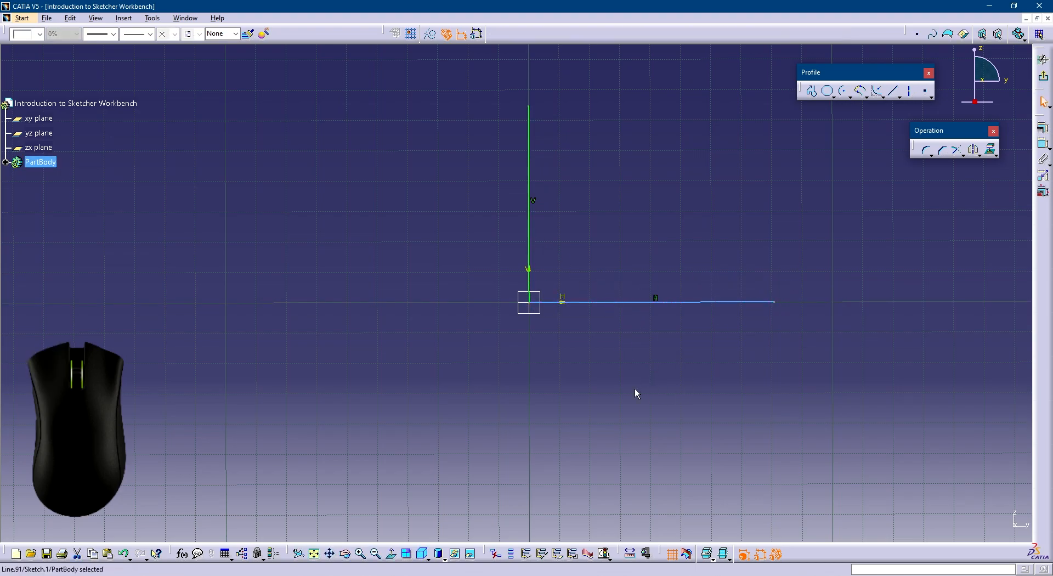
left_click(433, 39)
left_click(528, 115)
left_click(430, 38)
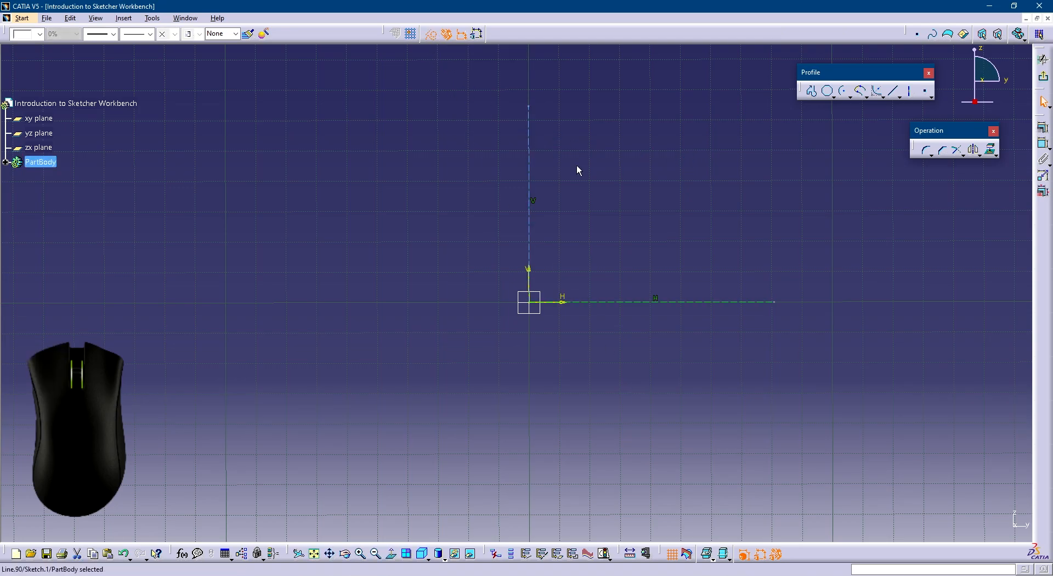
left_click(648, 185)
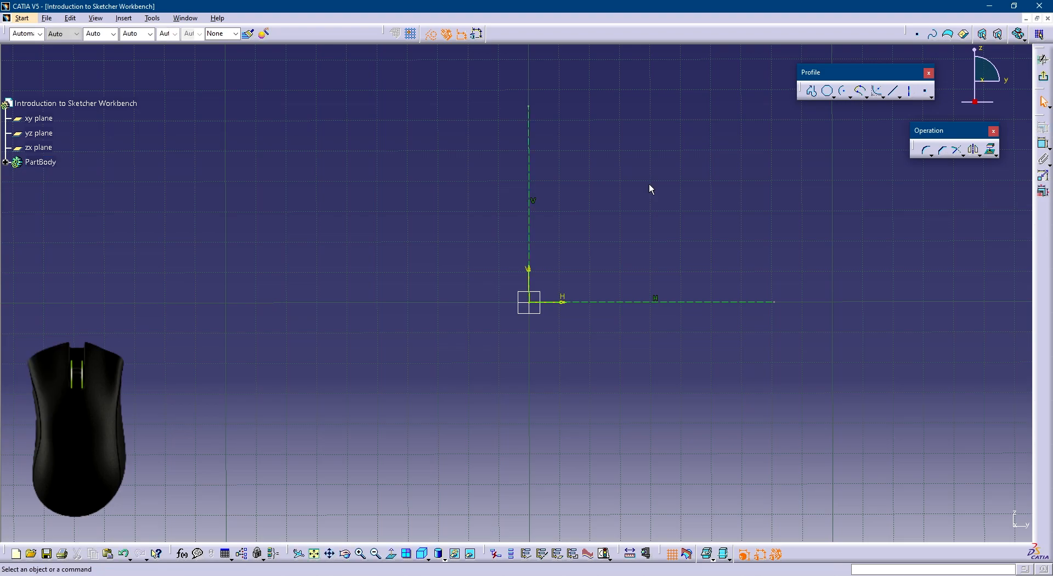
left_click(762, 223)
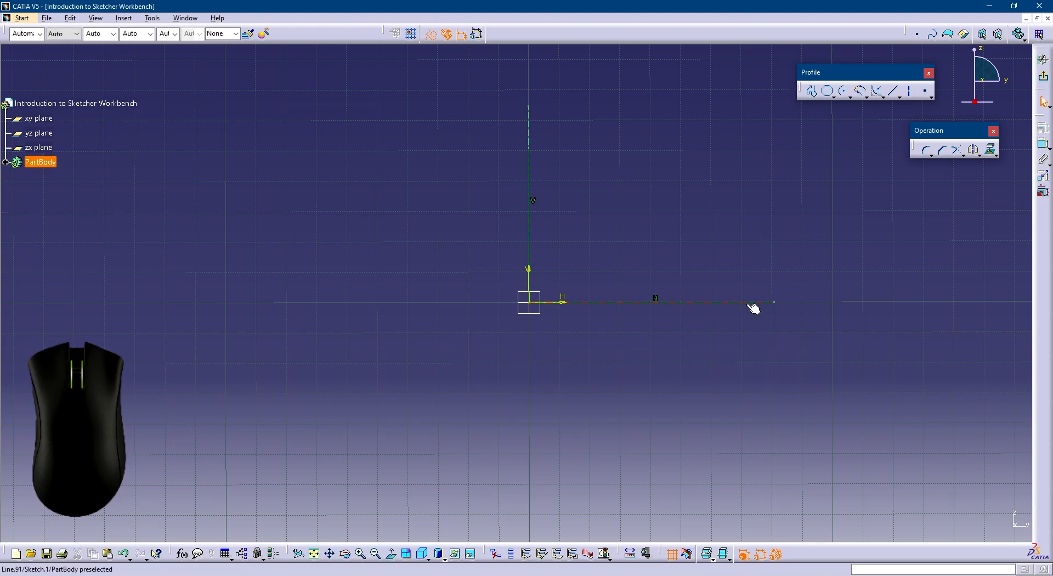
left_click(430, 34)
left_click(830, 248)
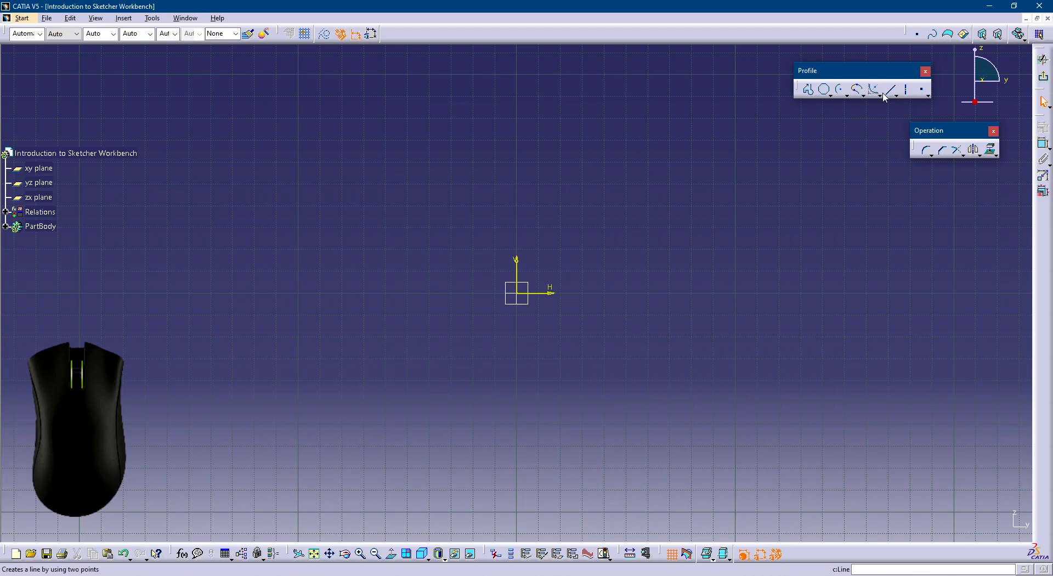
Draw a vertical line upward from the origin and a slanted line rising to the right from a point on the H axis
left_click(885, 97)
left_click(517, 294)
left_click(517, 116)
left_click(869, 146)
left_click(890, 89)
left_click(669, 292)
left_click(811, 126)
Draw a vertical line downward from the origin along the V axis
left_click(890, 89)
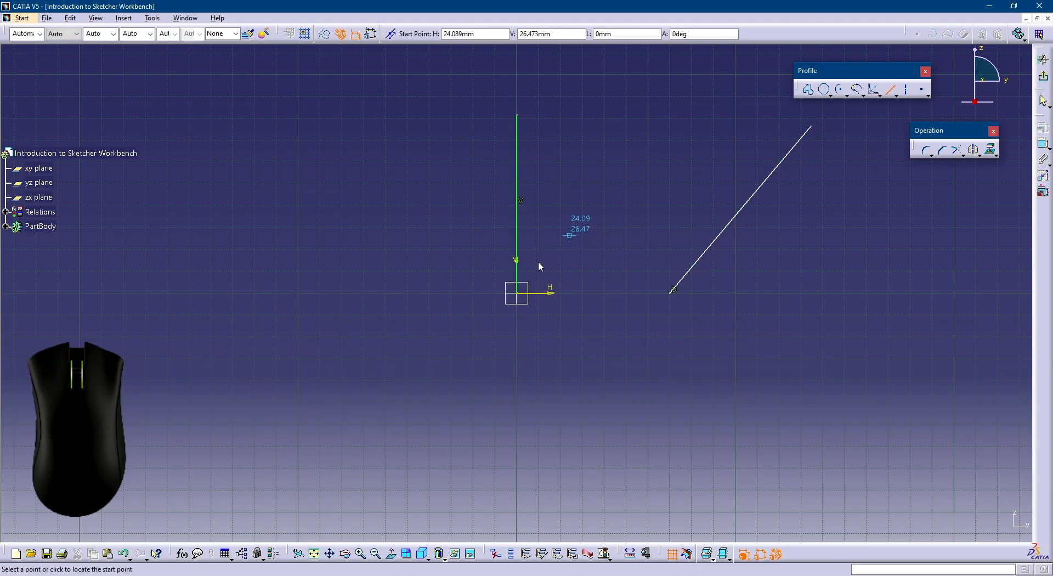
left_click(522, 303)
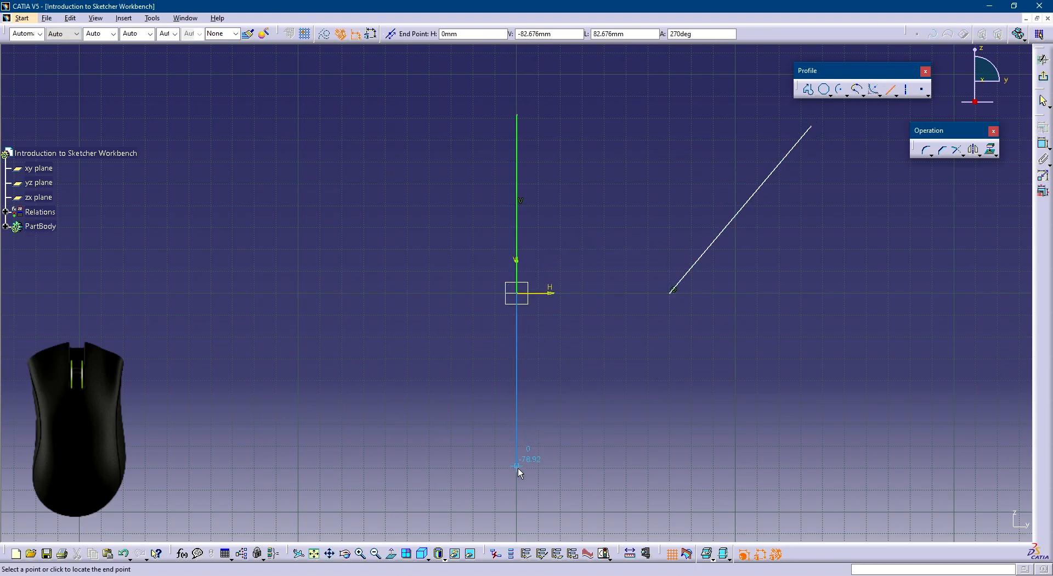
left_click(519, 495)
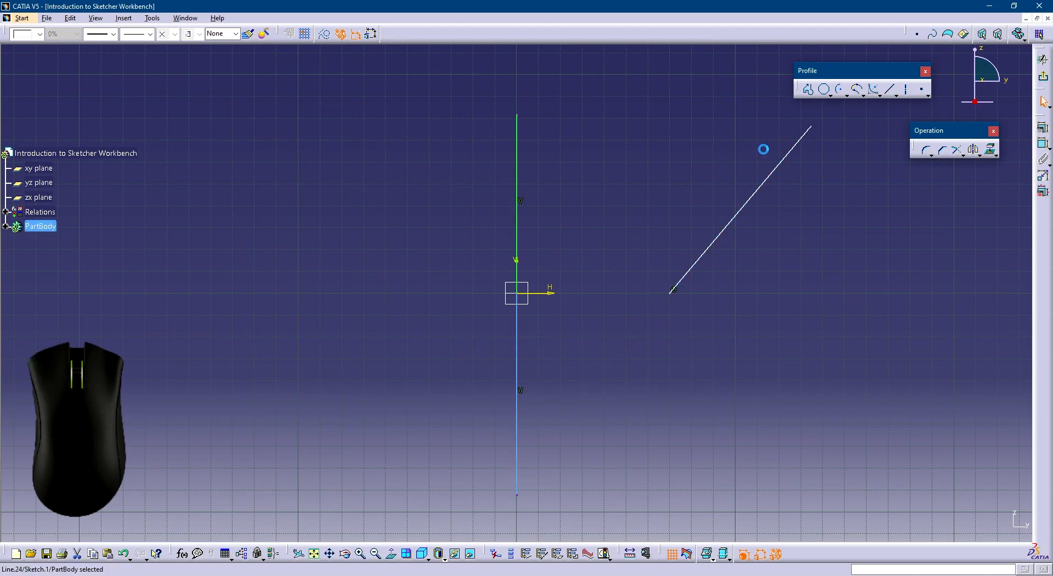
Draw two horizontal lines below the origin, one crossing the downward vertical line and one beyond its lower end
left_click(891, 90)
left_click(391, 381)
left_click(661, 376)
middle_click_drag(598, 425, 601, 320)
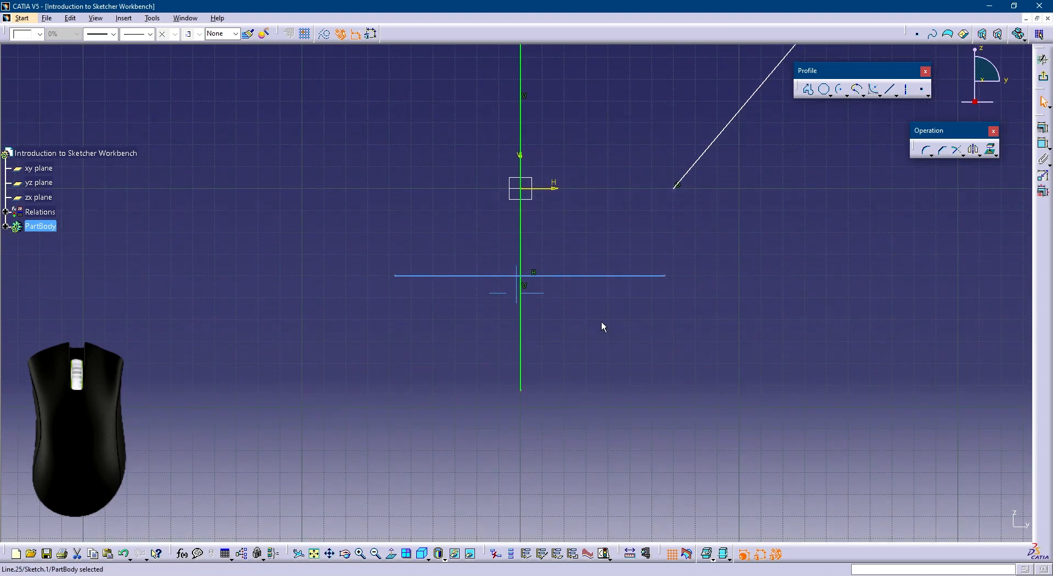
left_click(885, 92)
left_click(405, 456)
left_click(636, 456)
middle_click_drag(606, 367, 604, 438)
right_click(604, 366)
left_click(654, 342)
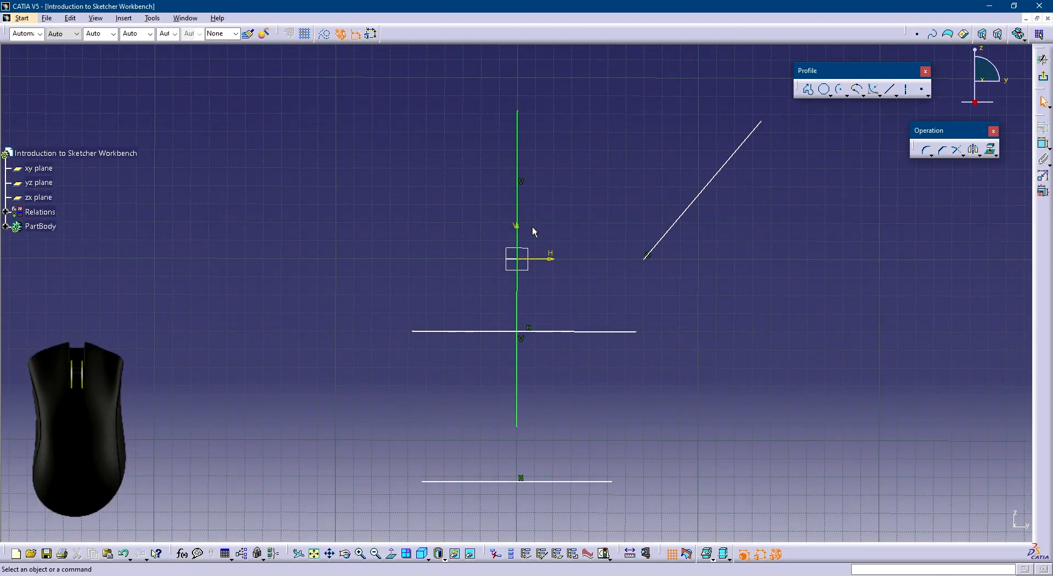
left_click(516, 199)
left_click(520, 323)
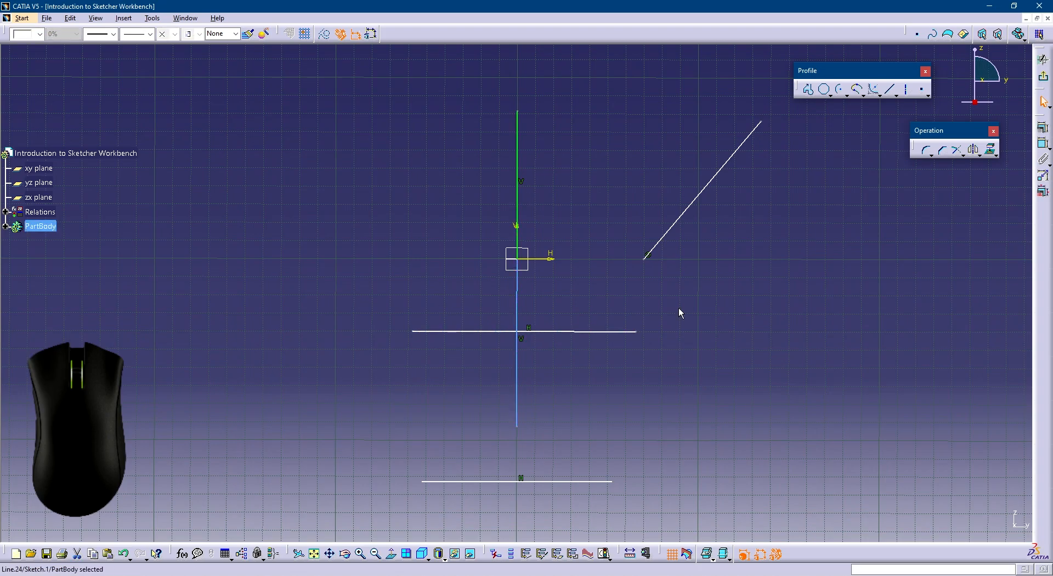
left_click(541, 355)
middle_click_drag(509, 366, 514, 383)
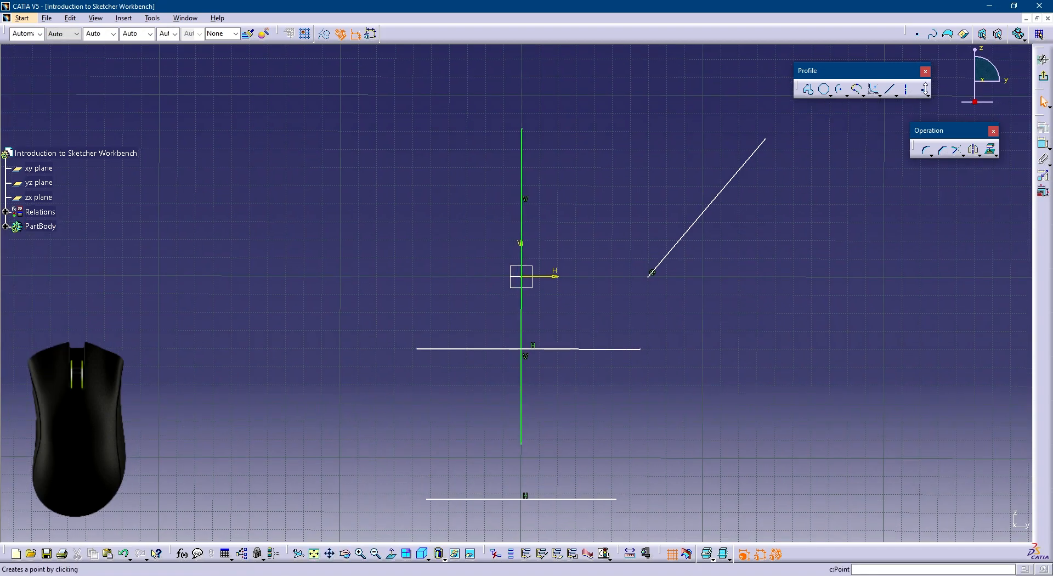
Place two freehand points above the H axis, between the upper vertical line and the slanted line
left_click(926, 92)
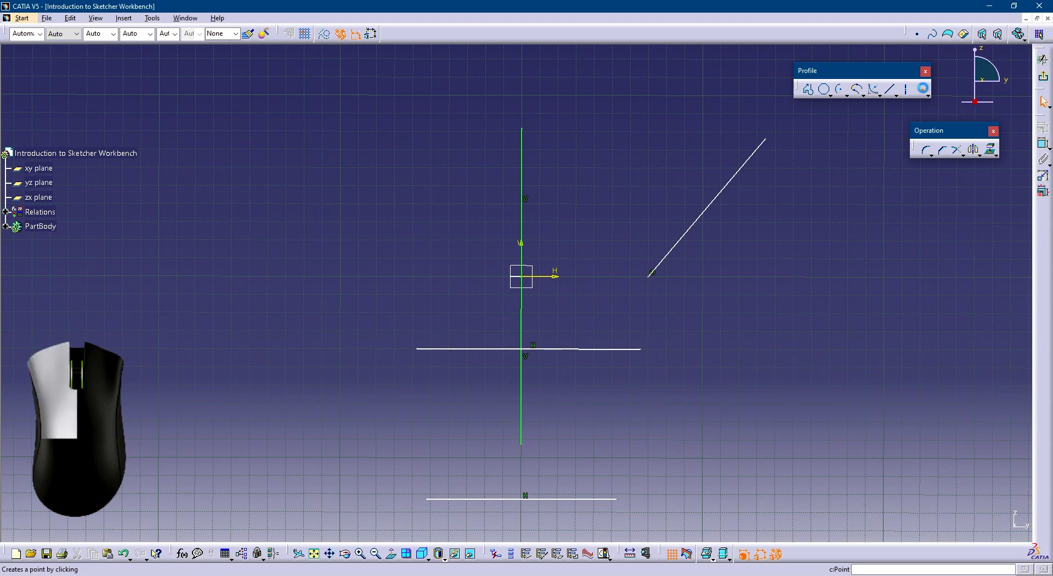
left_click(122, 19)
mouse_move(137, 57)
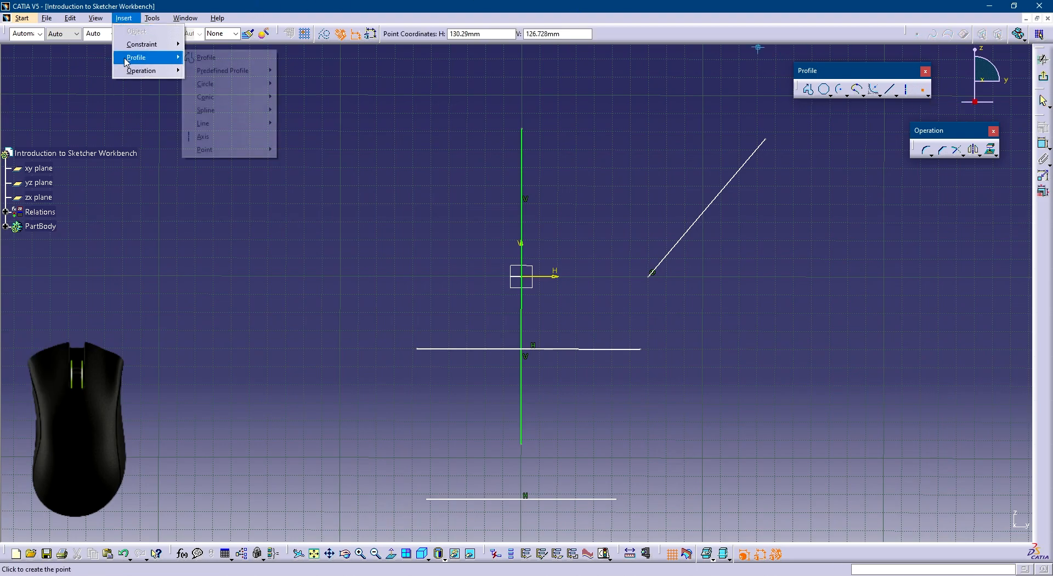
mouse_move(200, 156)
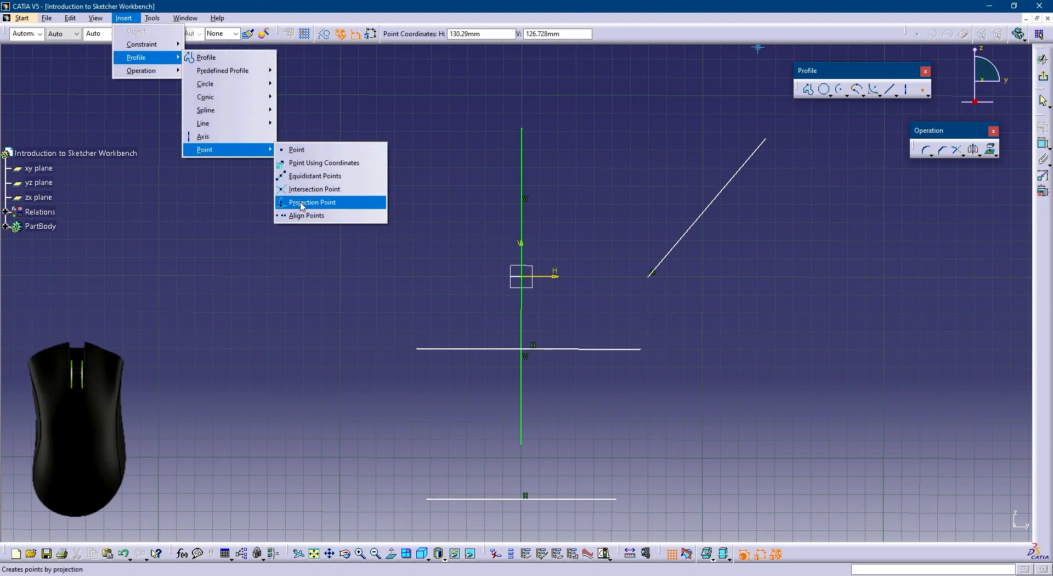
left_click(475, 132)
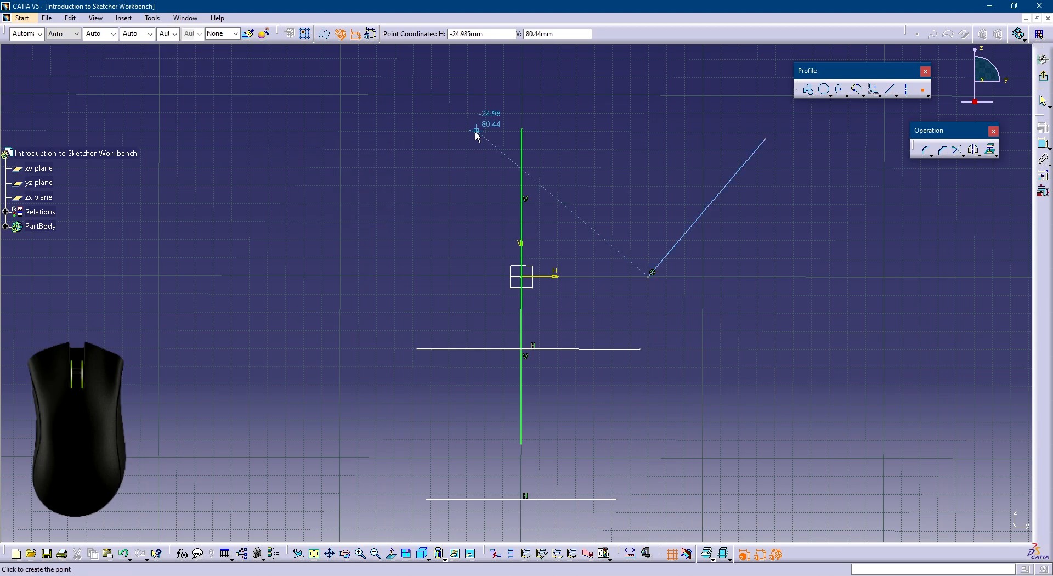
left_click(574, 223)
left_click(924, 93)
left_click(585, 195)
Place two more freehand points between the vertical and slanted lines, the first at about H 25 mm, V 15 mm
left_click(923, 93)
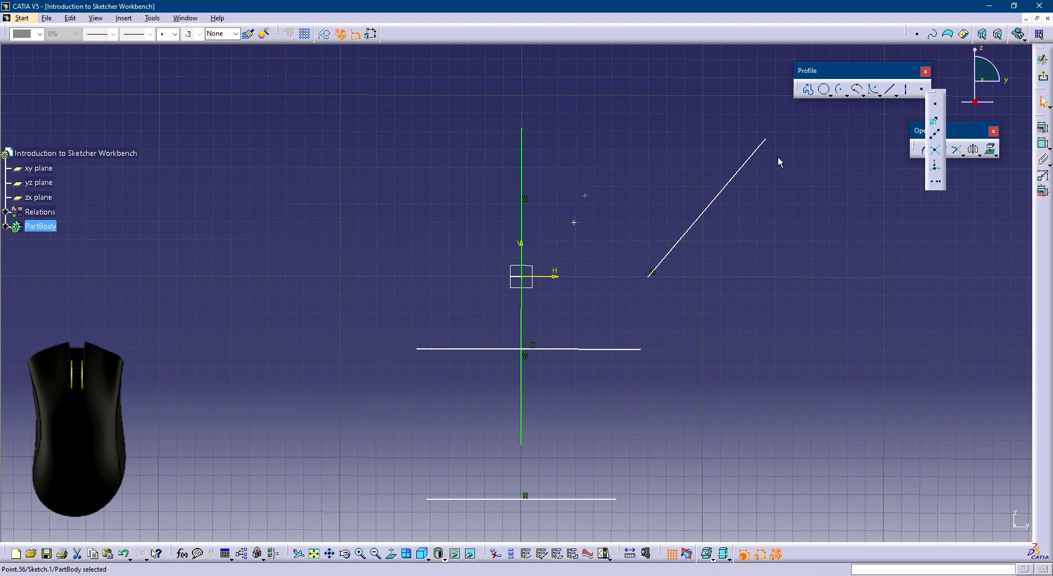
left_click(936, 104)
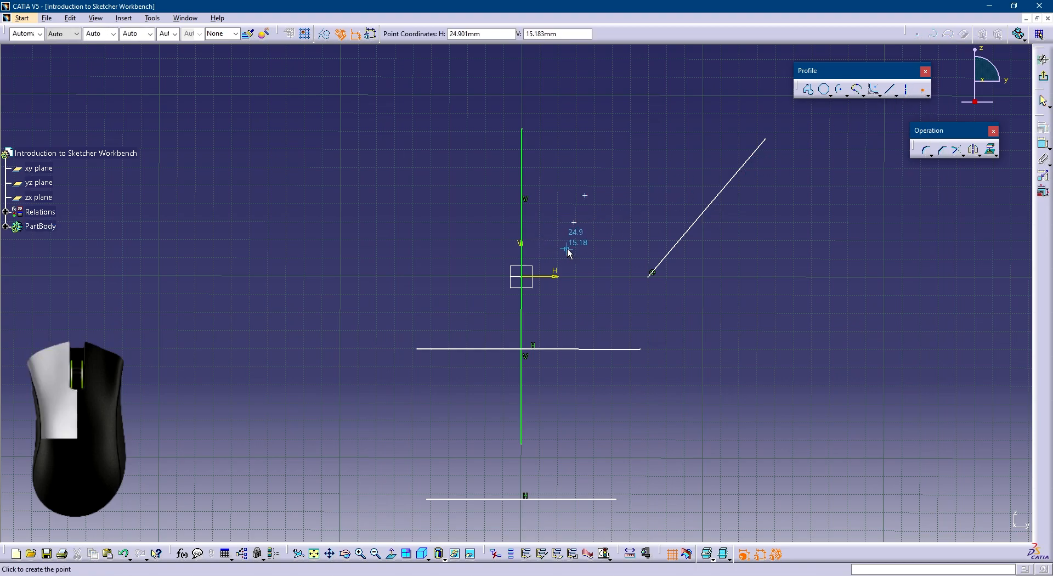
left_click(567, 249)
left_click(924, 94)
left_click(623, 215)
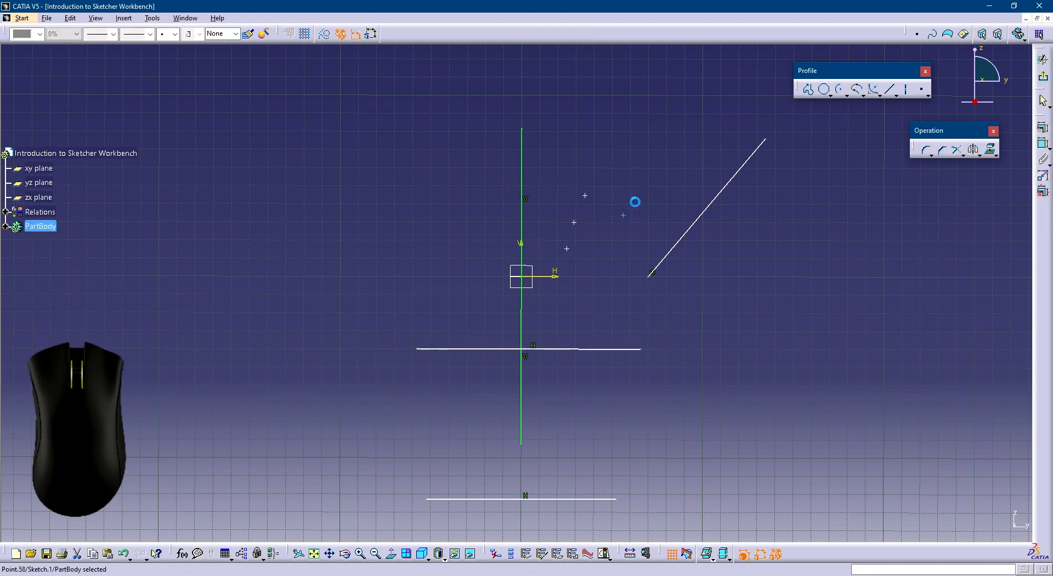
left_click(878, 237)
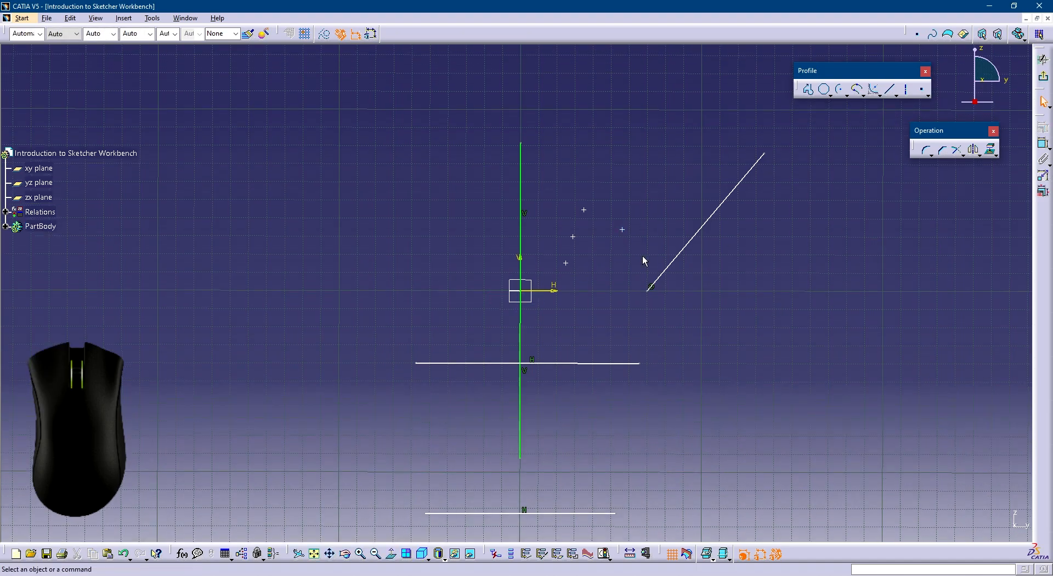
Constrain the lowest point's vertical distance from the H axis to 20 mm
left_click(1043, 144)
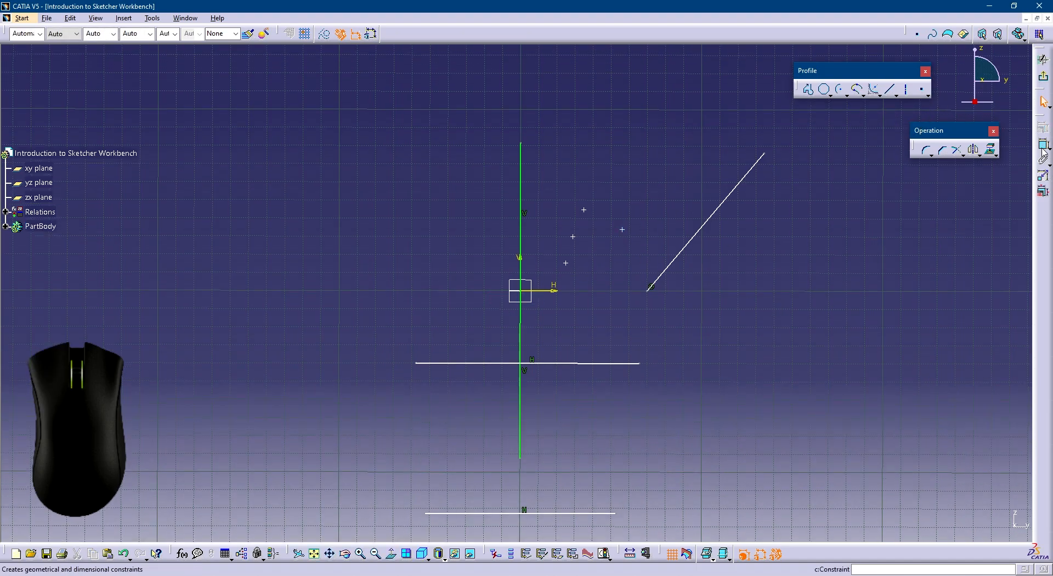
left_click(565, 264)
left_click(556, 290)
left_click(576, 270)
double_click(576, 270)
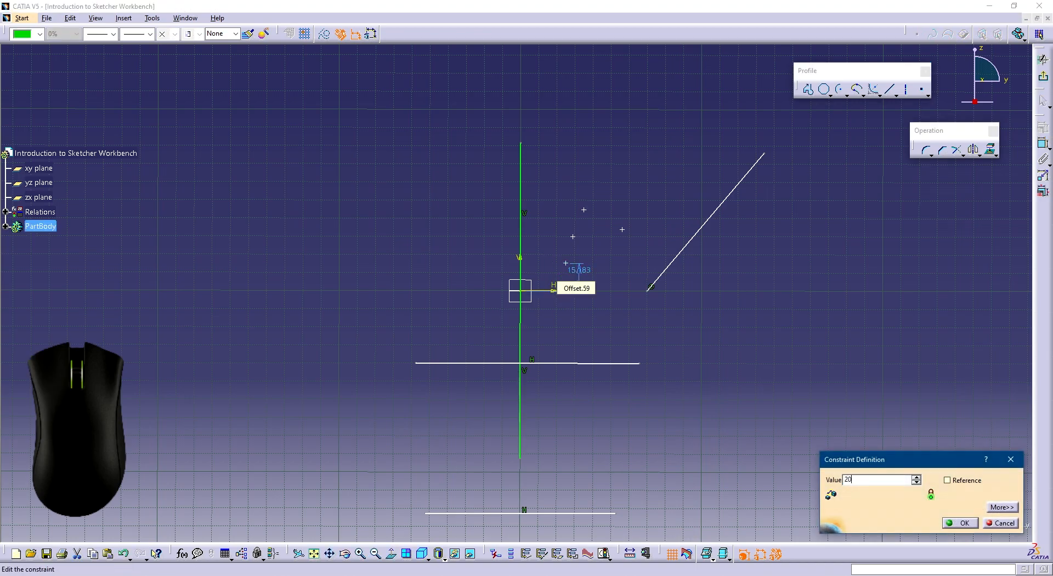
type("20")
key("Return")
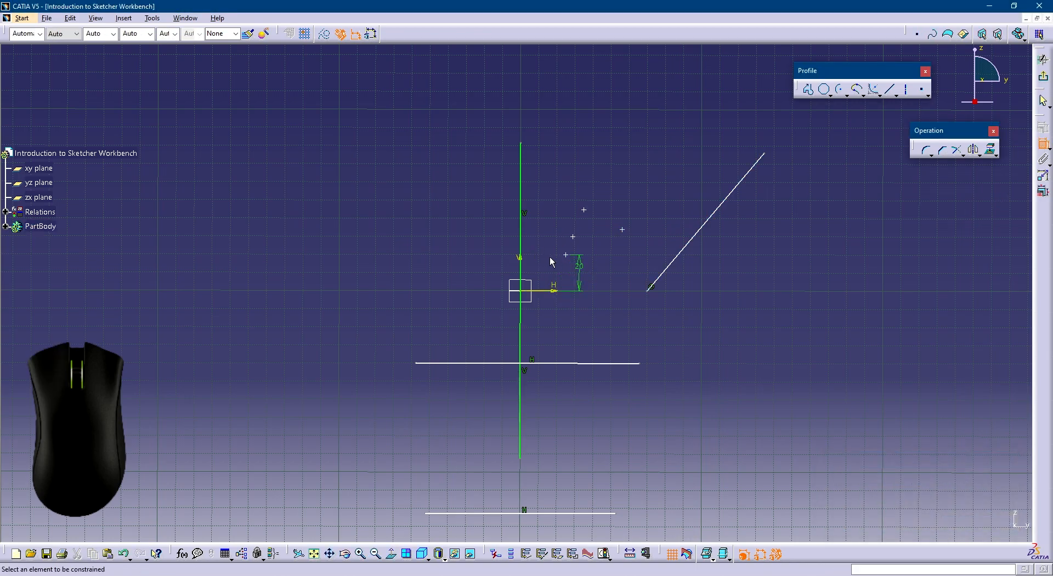
Constrain the same point's horizontal distance from the V axis and set it to 200 mm
left_click(567, 256)
left_click(523, 259)
double_click(547, 263)
type("200")
key("Return")
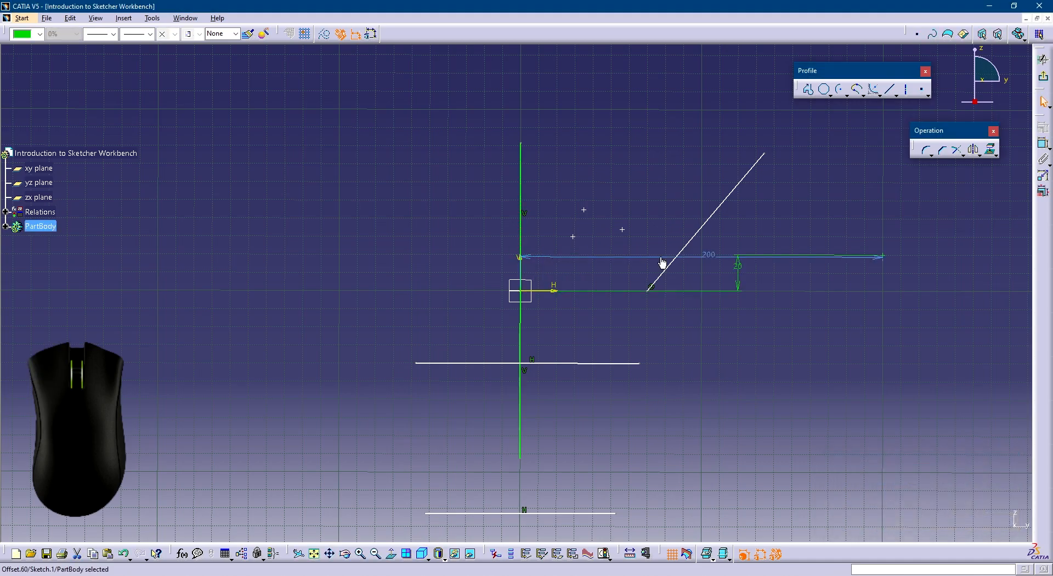
Set the constrained point's horizontal distance from the V axis to 20 mm
double_click(703, 256)
type("20")
key("Return")
left_click(776, 247)
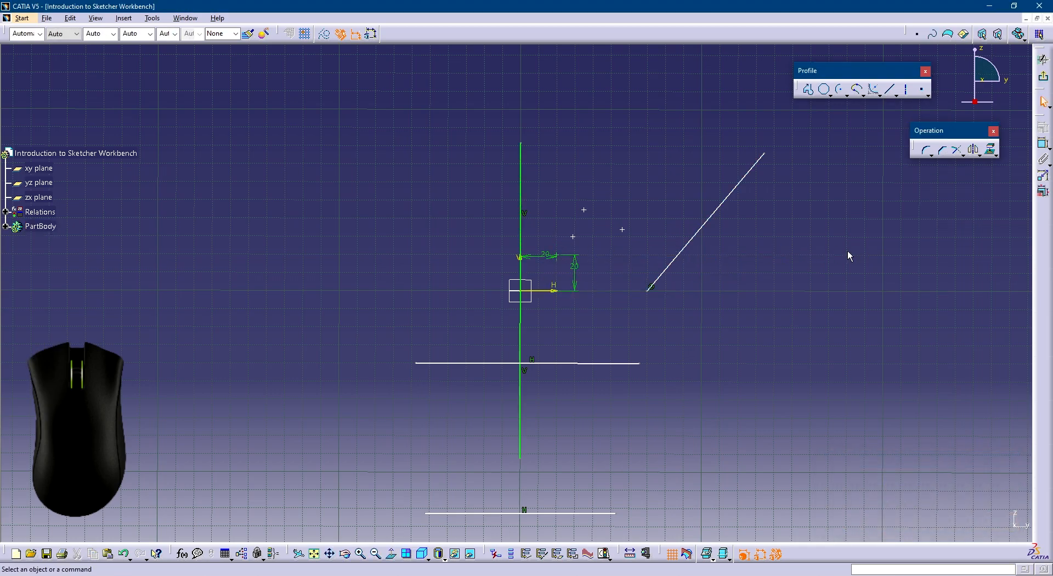
Create a point by coordinates at H -10 mm, V 10 mm
left_click(928, 97)
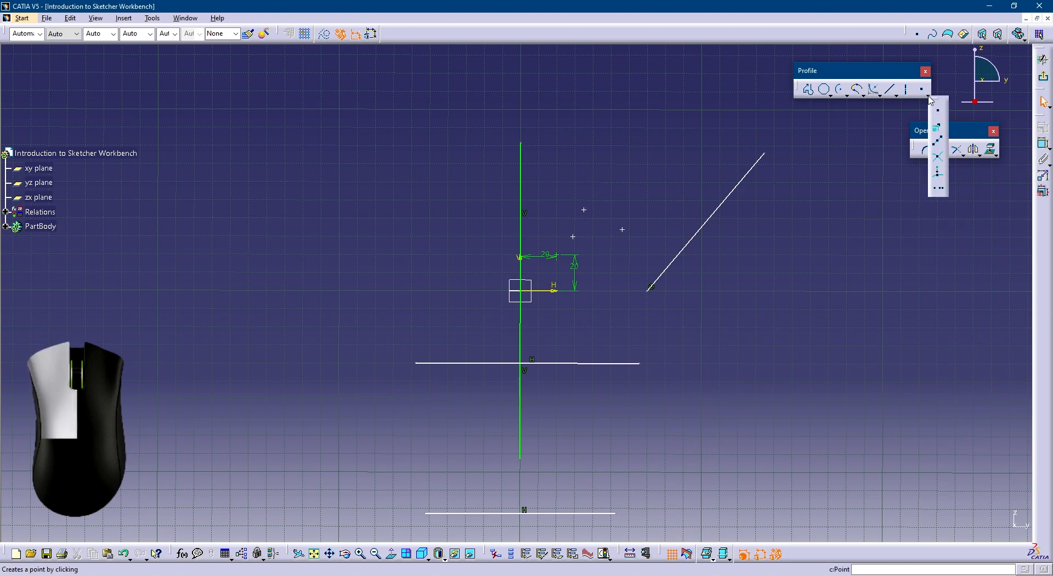
left_click(938, 131)
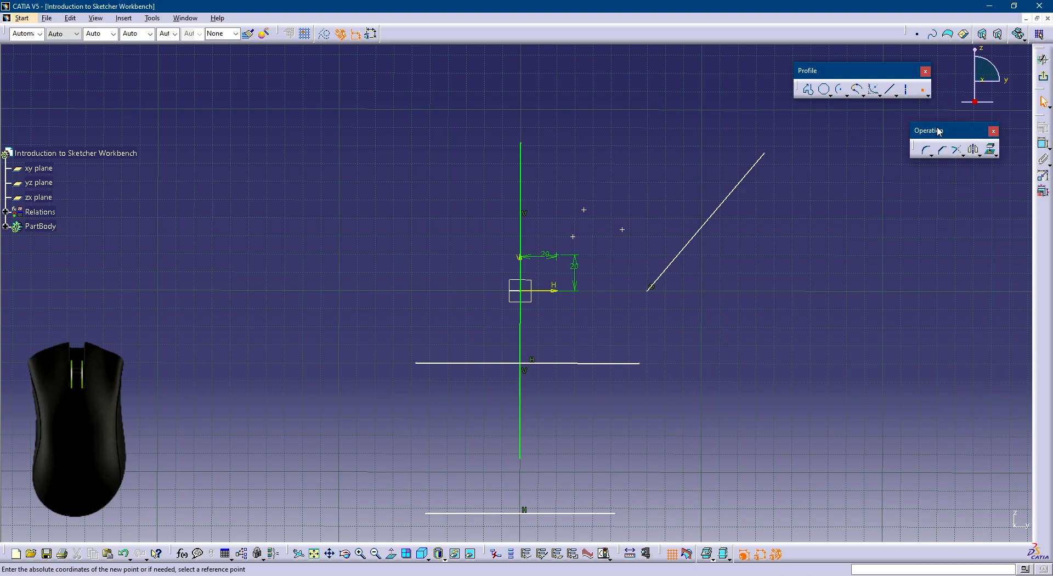
left_click(942, 483)
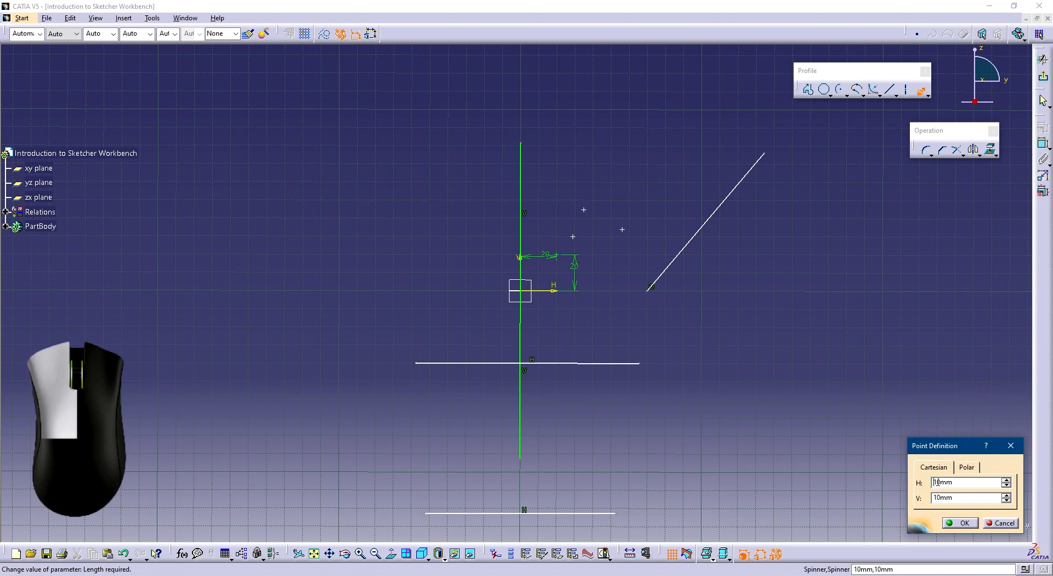
type("-")
key("Return")
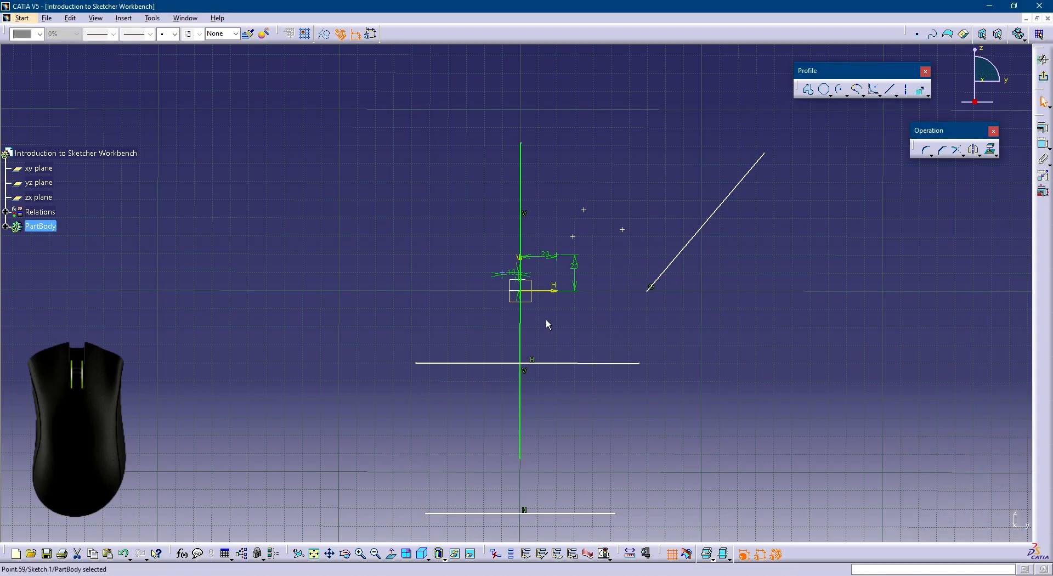
right_click(517, 297)
middle_click_drag(517, 294, 536, 280)
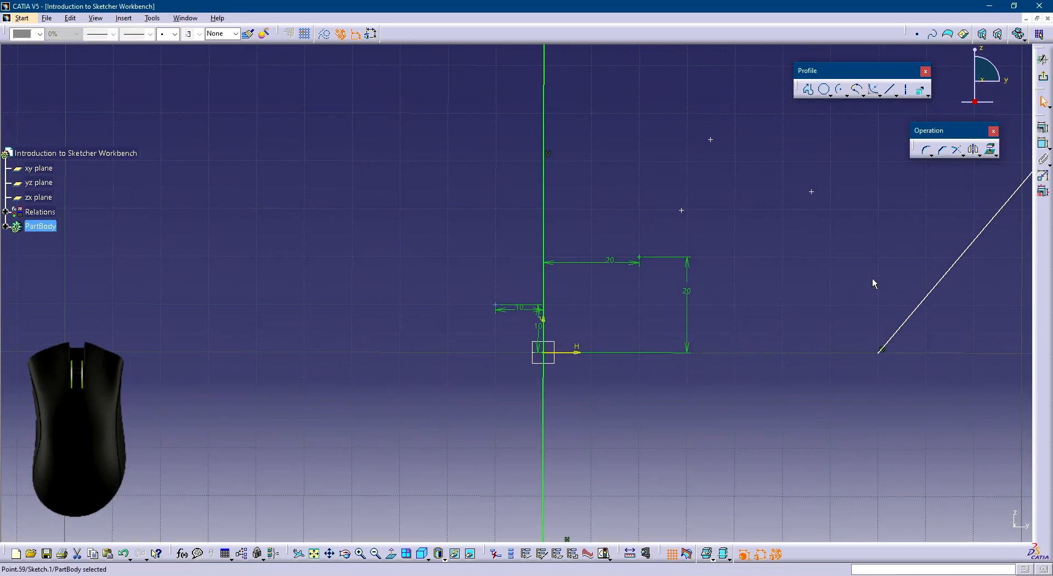
left_click(861, 282)
Create another point by coordinates at H -30 mm, V 40 mm
left_click(921, 90)
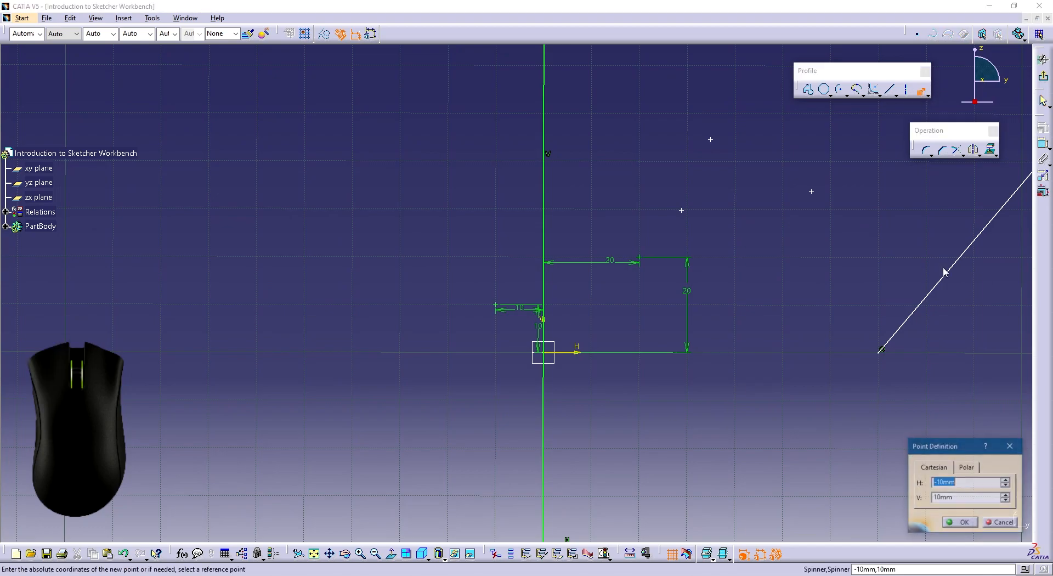
type("-300")
key("BackSpace")
double_click(944, 498)
type("4")
key("Return")
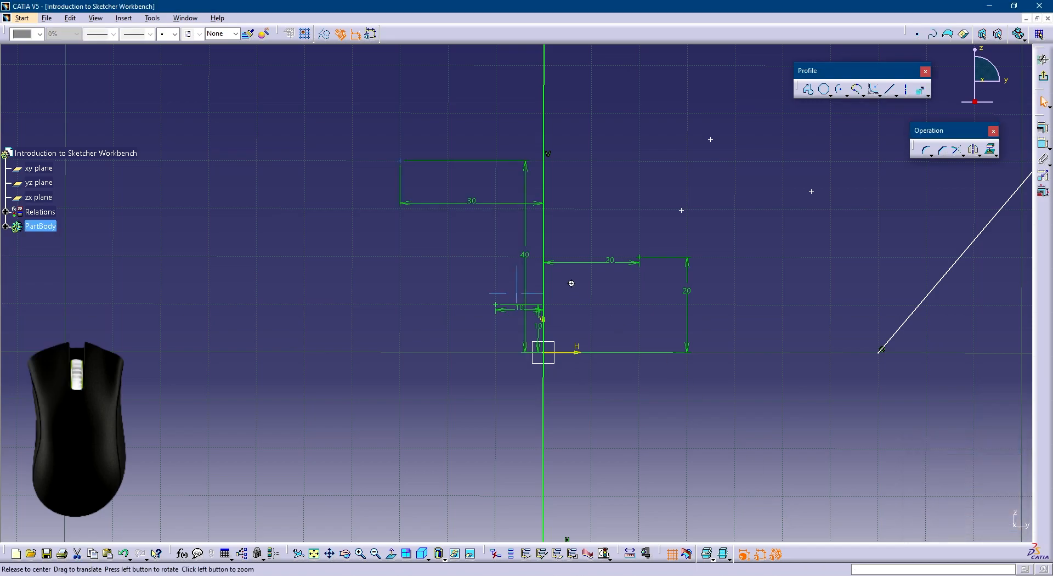
middle_click_drag(569, 283, 600, 333)
left_click(498, 277)
Create 10 equidistant points along the upper vertical line
middle_click_drag(512, 308, 535, 299)
mouse_move(648, 378)
middle_mouse_down()
mouse_move(684, 406)
mouse_move(681, 396)
middle_mouse_up()
left_click(927, 95)
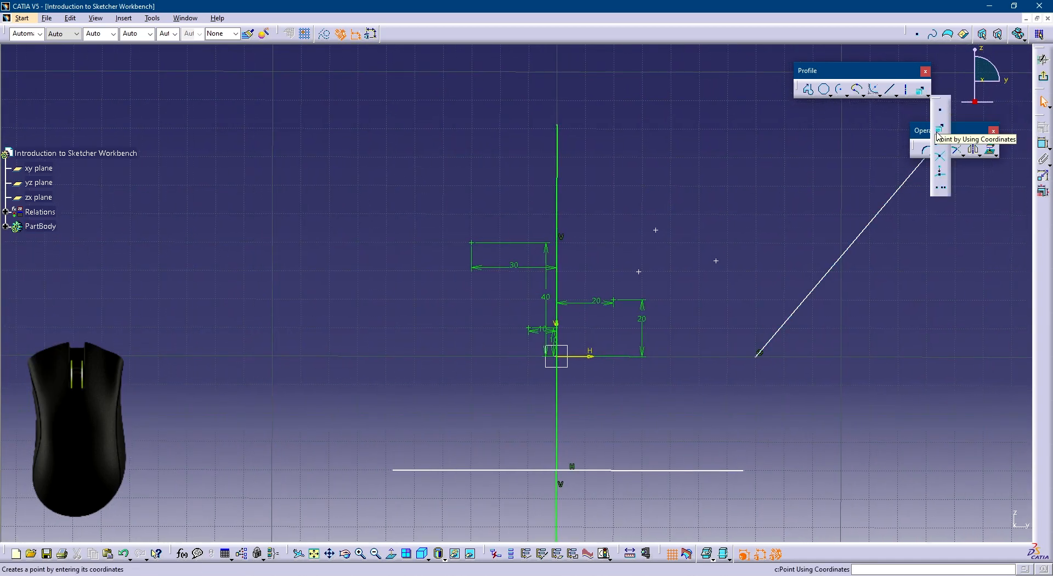
left_click(939, 144)
left_click(556, 169)
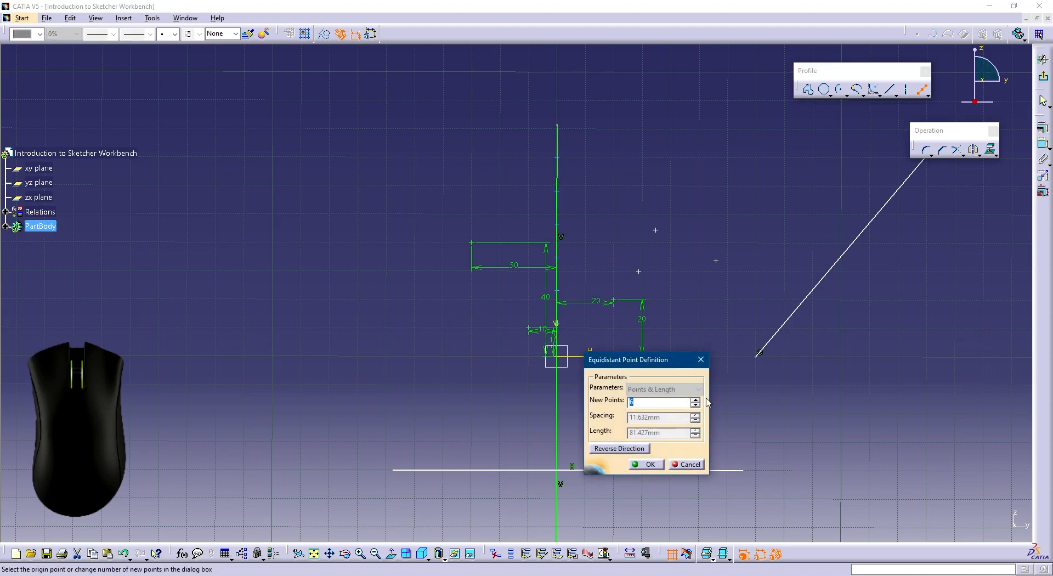
left_click(696, 401)
left_click(695, 400)
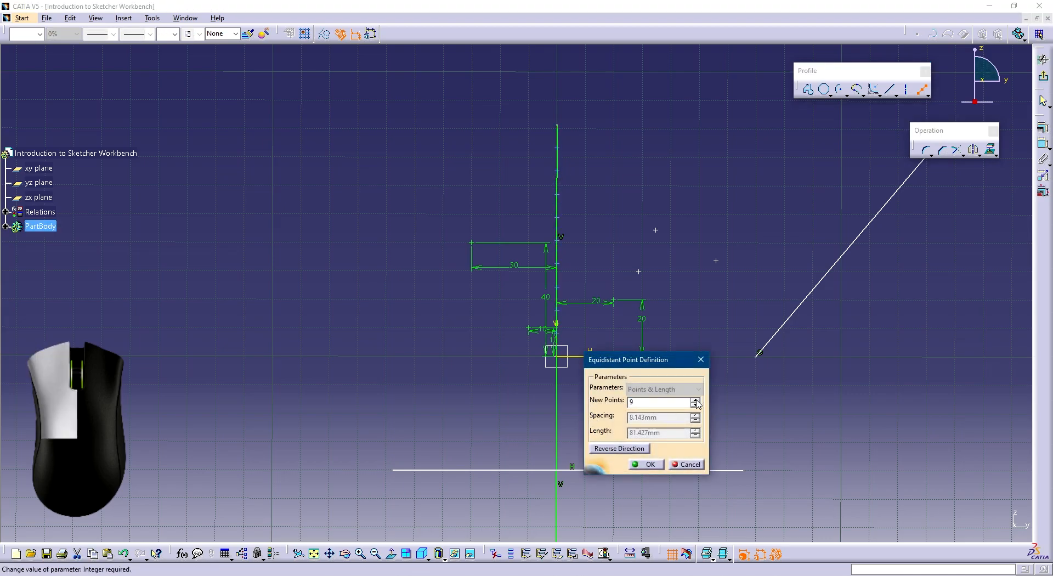
left_click(695, 401)
left_click(695, 401)
left_click(695, 400)
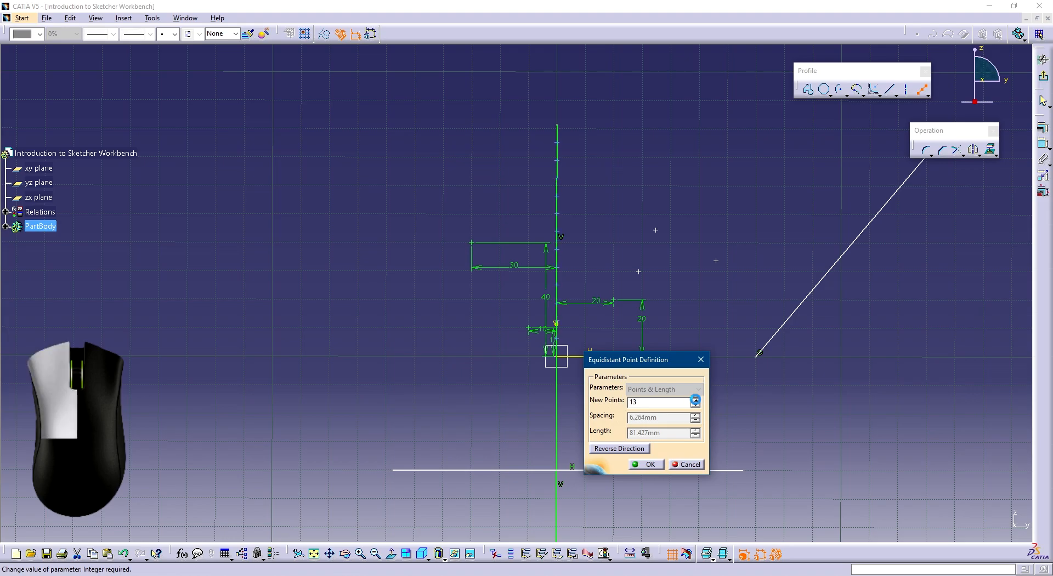
double_click(684, 405)
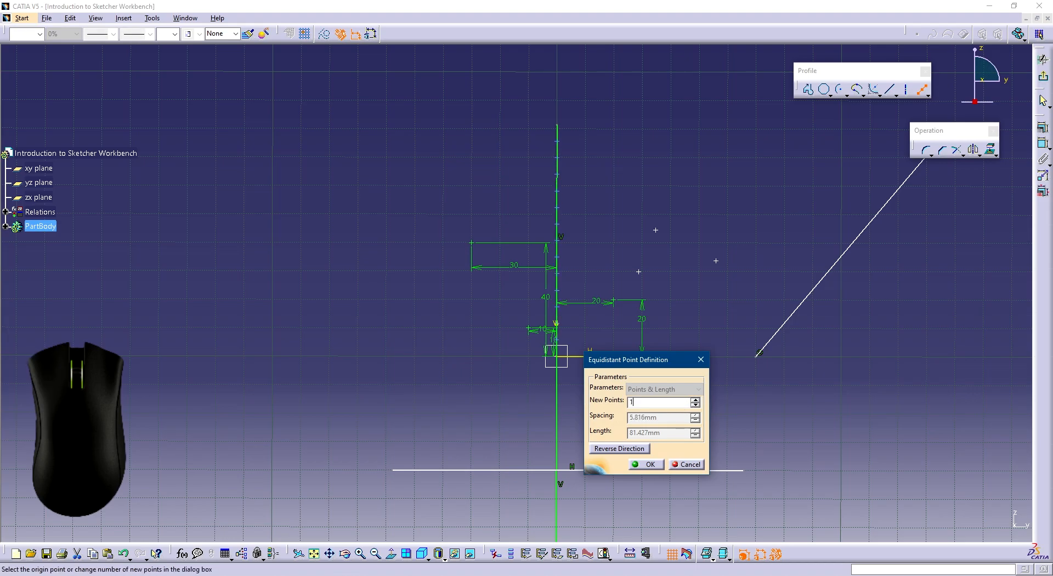
left_click(646, 464)
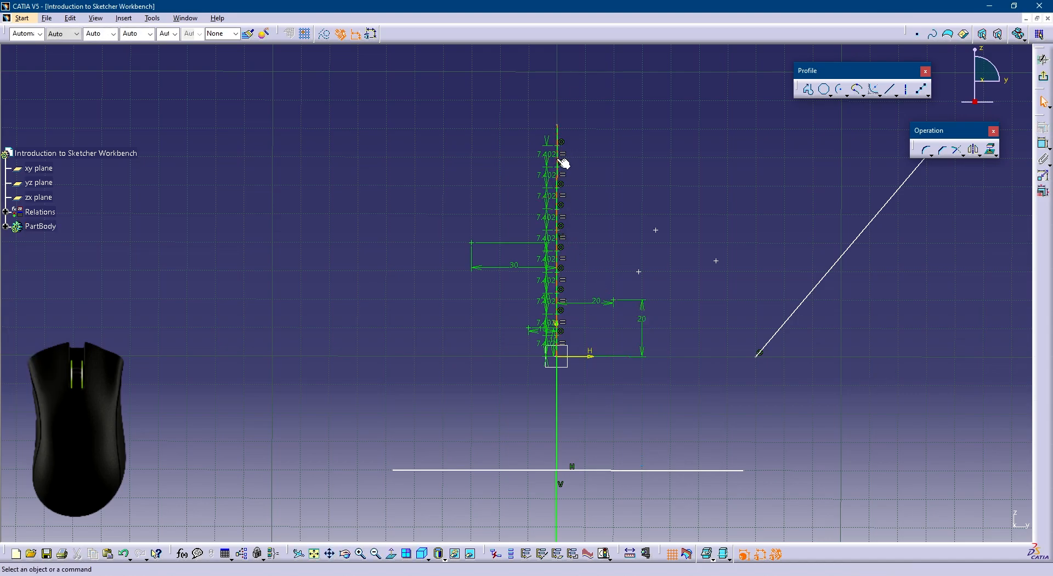
Examine the equidistant points and their spacing constraints along the upper vertical line
middle_click_drag(564, 275, 557, 158)
middle_click_drag(571, 378, 598, 132)
double_click(545, 311)
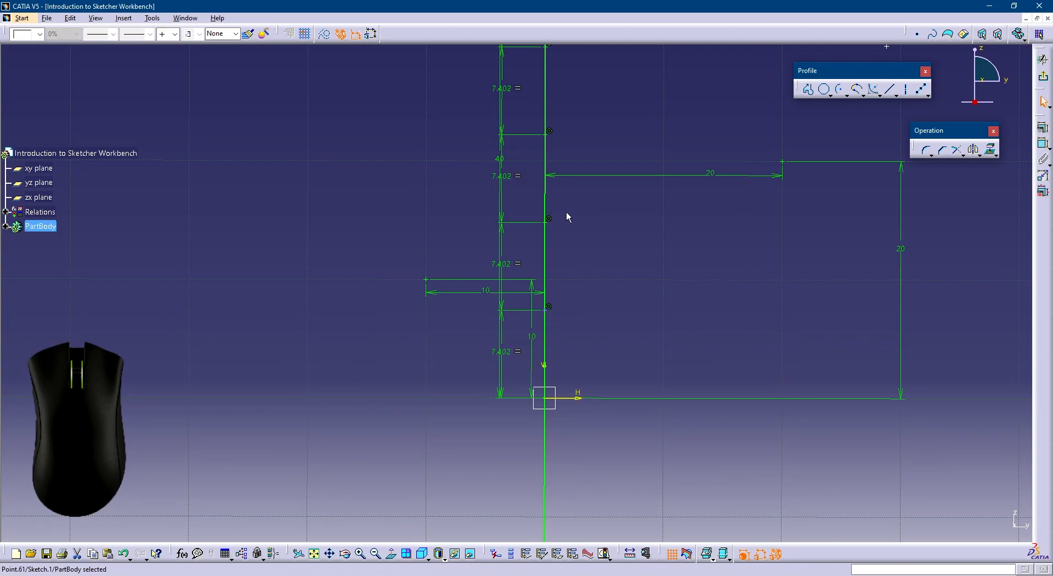
double_click(549, 218)
middle_click_drag(564, 197, 569, 268)
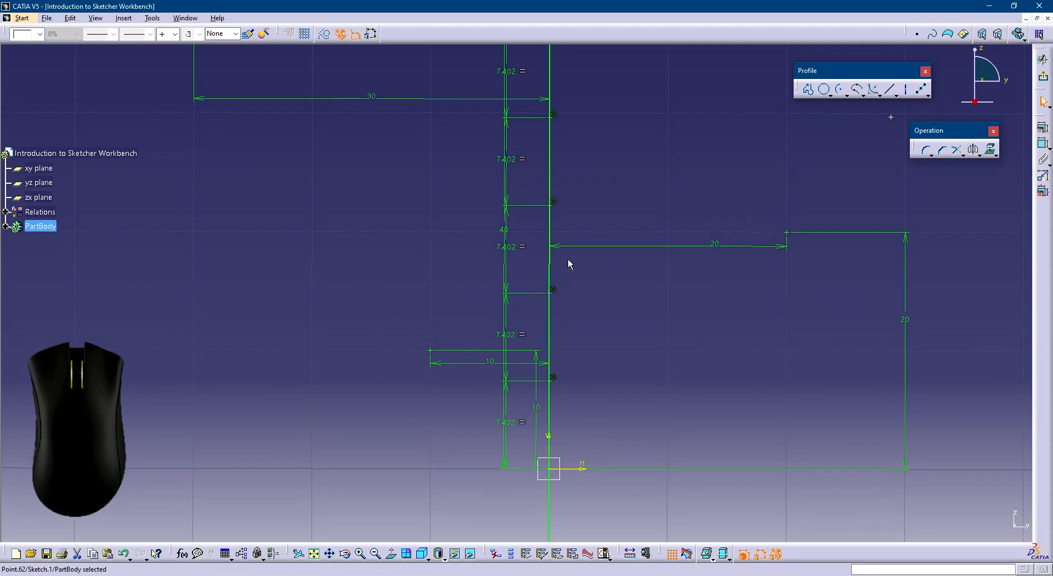
left_click(549, 205)
left_click(583, 199)
left_click(550, 205)
right_click(611, 207)
mouse_move(611, 207)
middle_mouse_down()
mouse_move(620, 287)
mouse_move(563, 302)
mouse_move(567, 327)
middle_mouse_up()
left_click(584, 394)
Create an intersection point between the lower vertical line and the horizontal line just below the origin
mouse_move(754, 333)
middle_mouse_down()
mouse_move(747, 264)
mouse_move(720, 348)
mouse_move(746, 227)
middle_mouse_up()
right_click(747, 265)
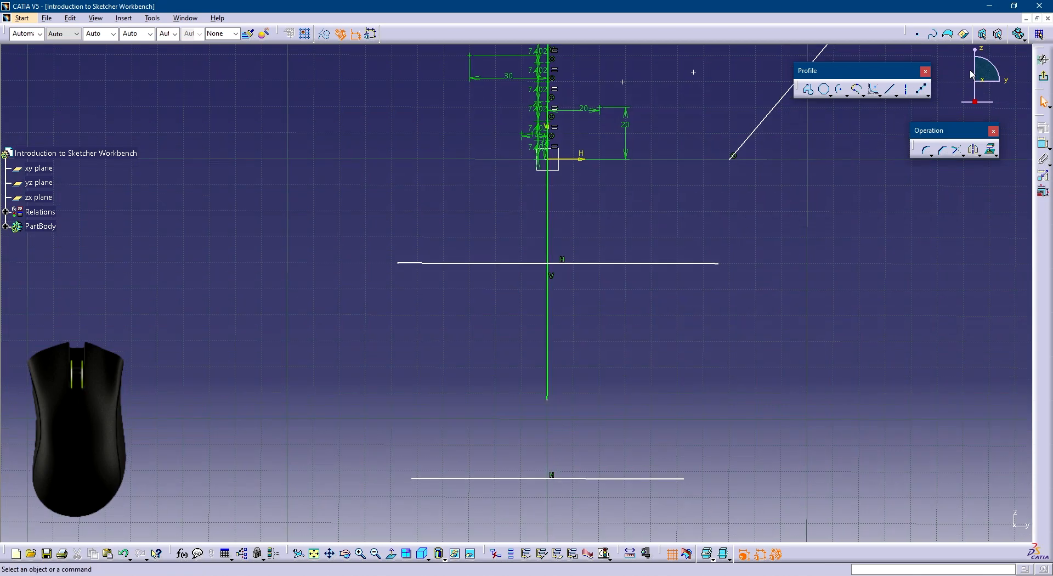
left_click(927, 95)
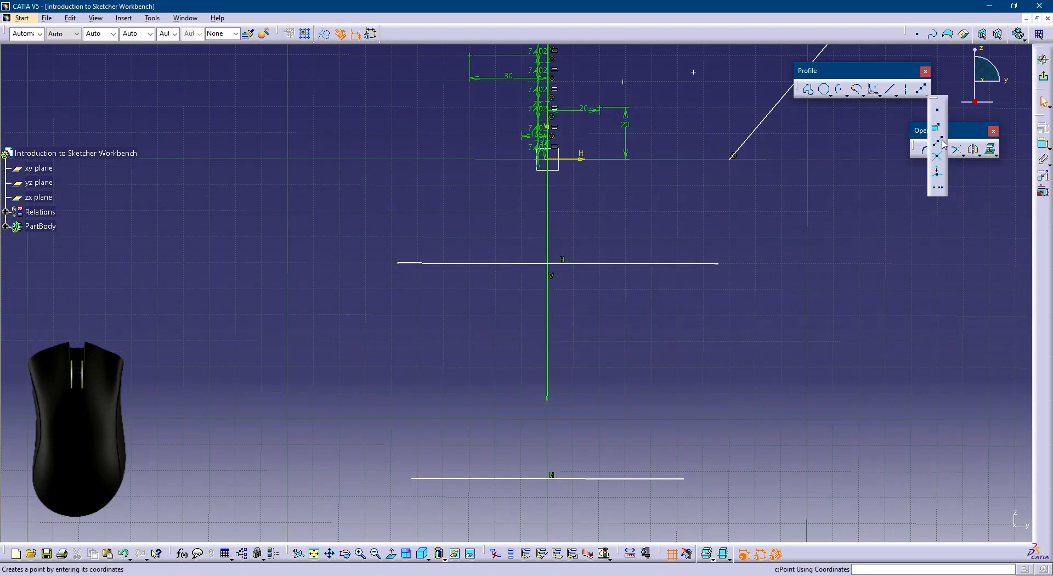
left_click(937, 159)
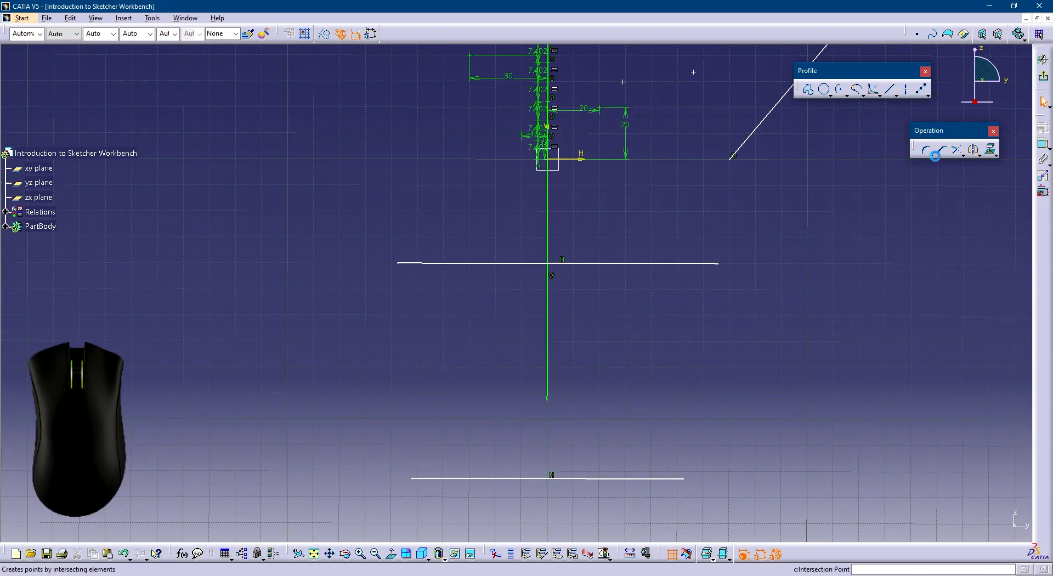
left_click(548, 192)
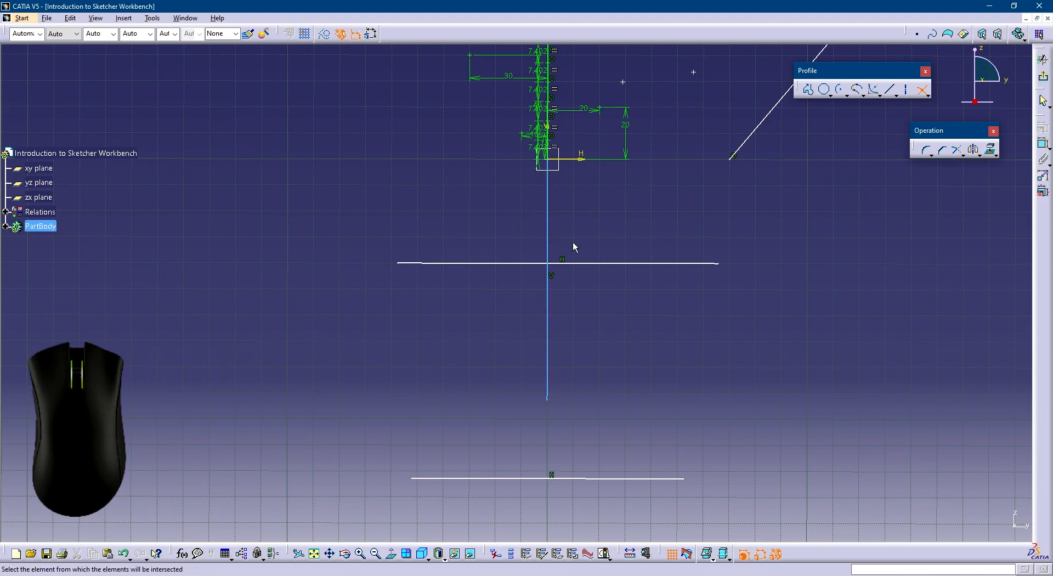
left_click(581, 263)
middle_click_drag(552, 266, 551, 72)
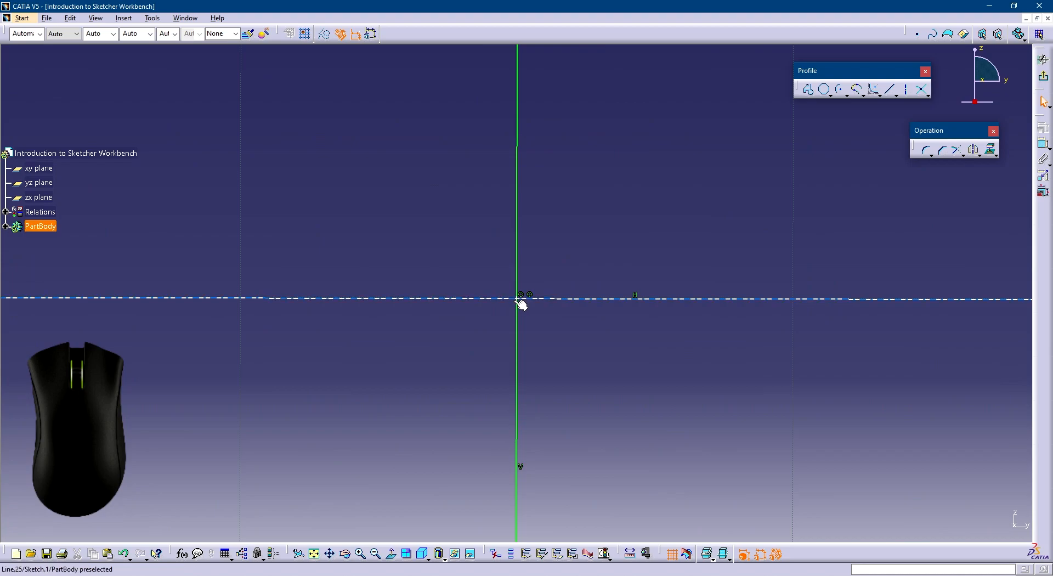
left_click(521, 298)
middle_click_drag(554, 330, 568, 444)
mouse_move(560, 374)
middle_mouse_down()
mouse_move(562, 352)
mouse_move(573, 401)
mouse_move(580, 371)
middle_mouse_up()
Create an intersection point between the lower vertical line and the lowest horizontal line
left_click(921, 88)
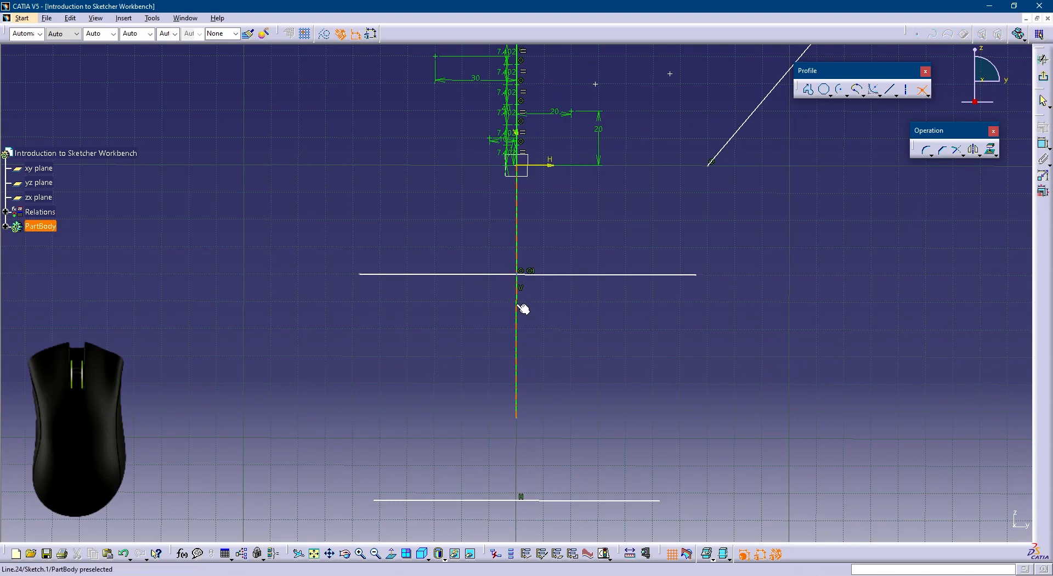
left_click(521, 303)
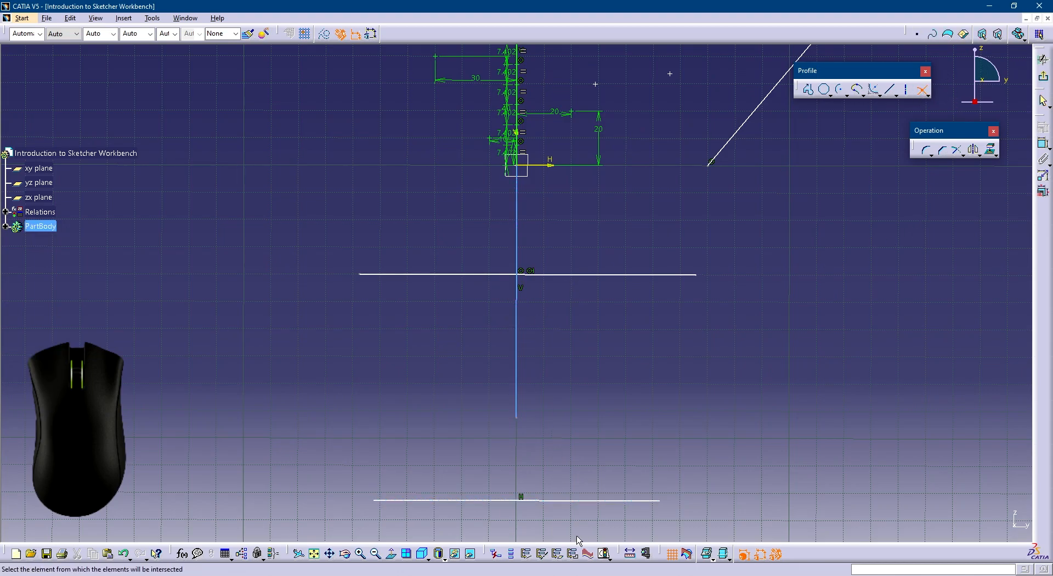
left_click(573, 501)
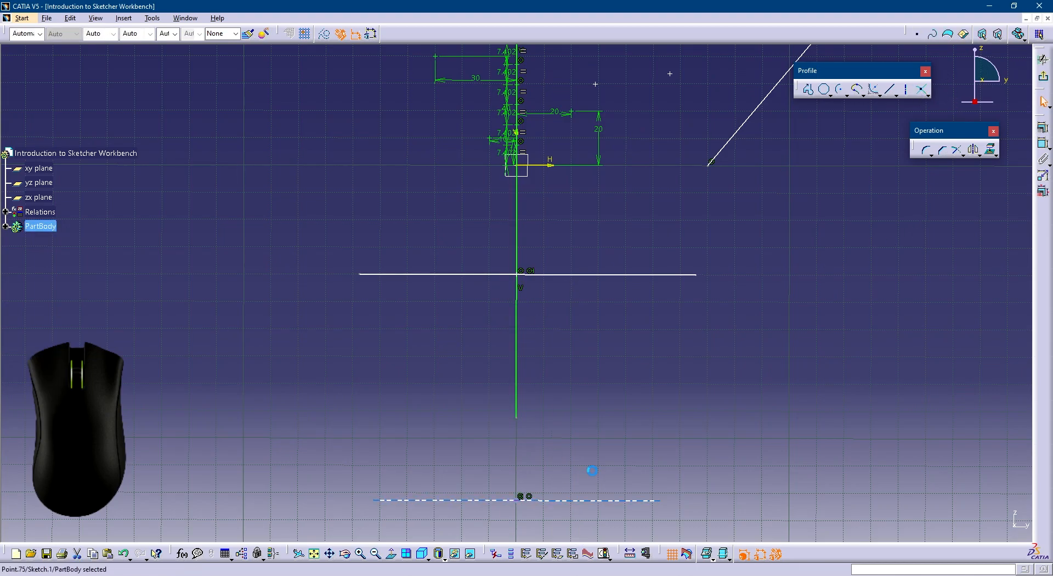
left_click(522, 501)
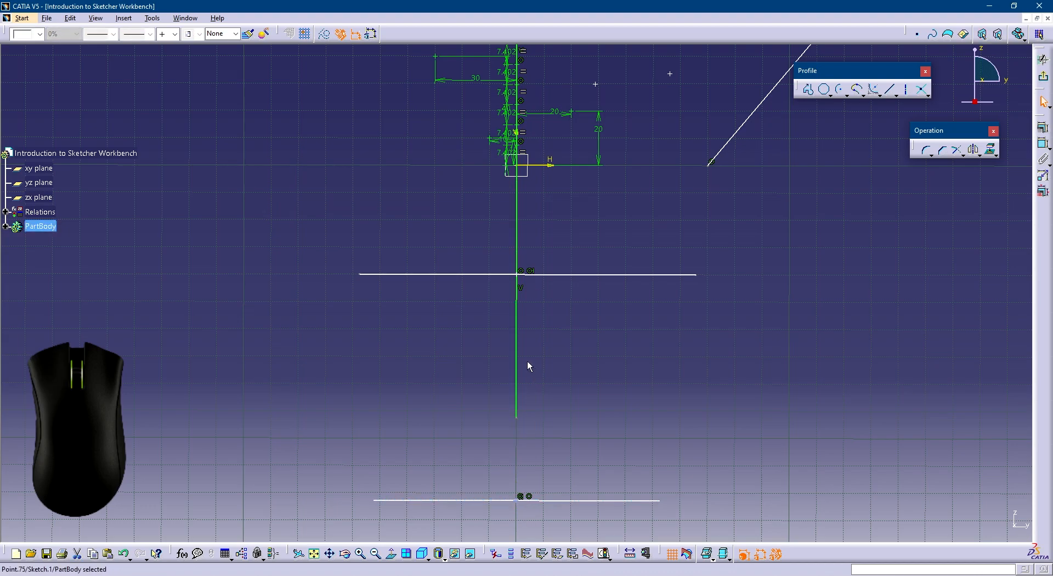
left_click(736, 326)
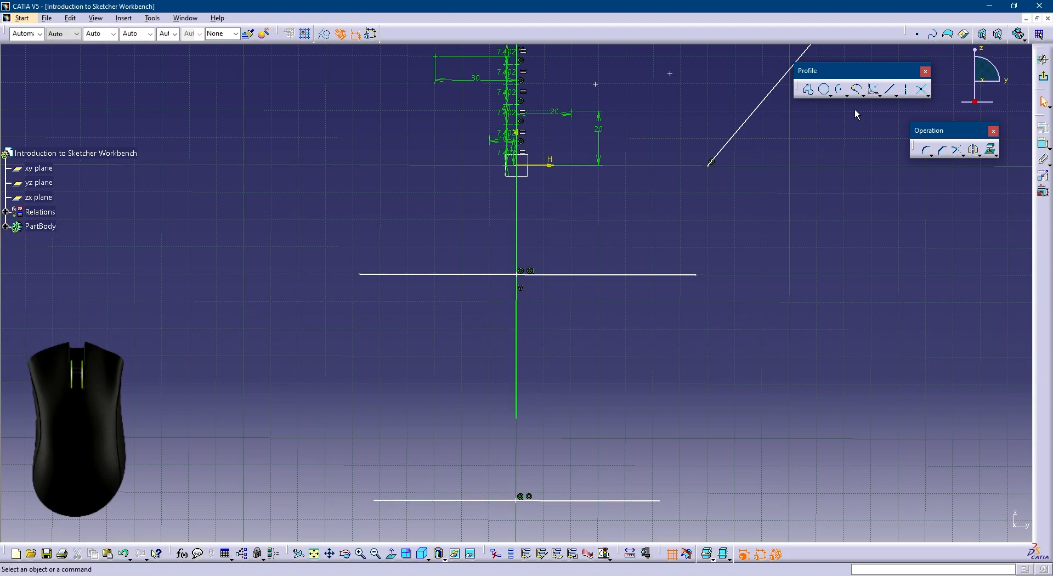
Create an intersection point between the oblique line's extension and the horizontal line just below the origin
left_click(923, 91)
left_click(719, 152)
left_click(631, 277)
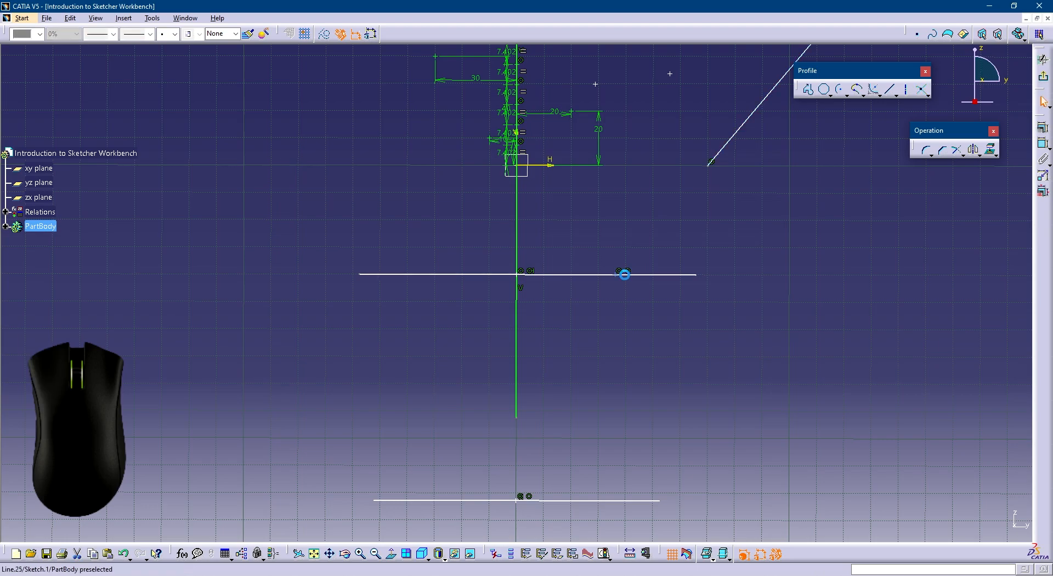
left_click(634, 304)
left_click(621, 274)
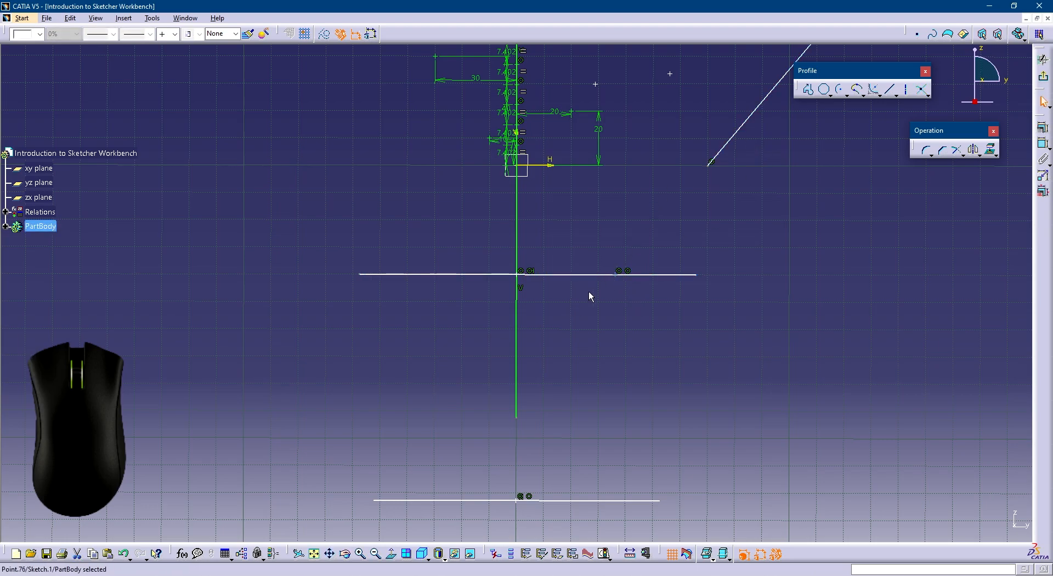
left_click(796, 248)
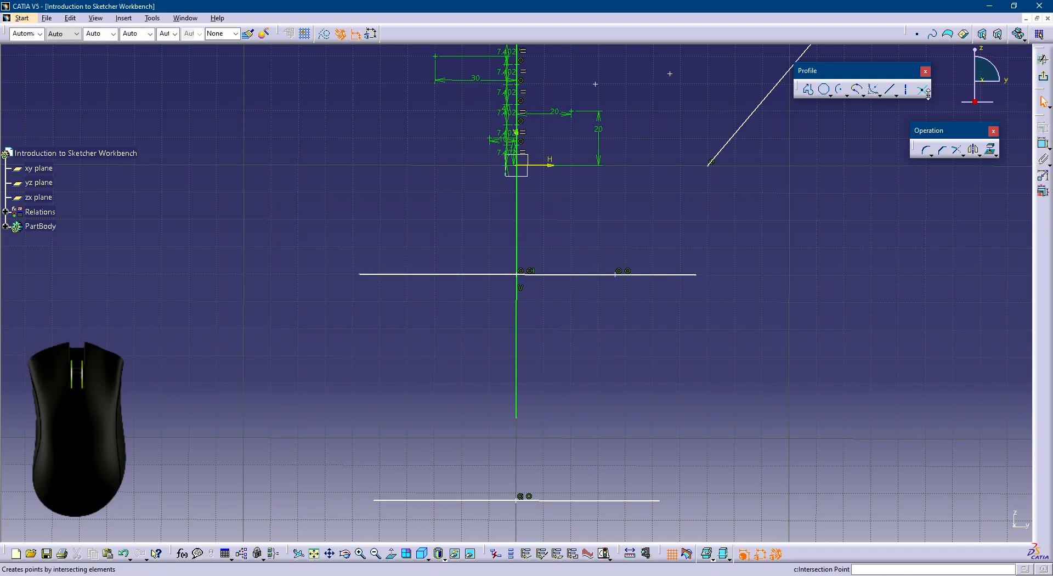
Create a projection point by projecting the free point nearest the oblique line onto that line
left_click(929, 96)
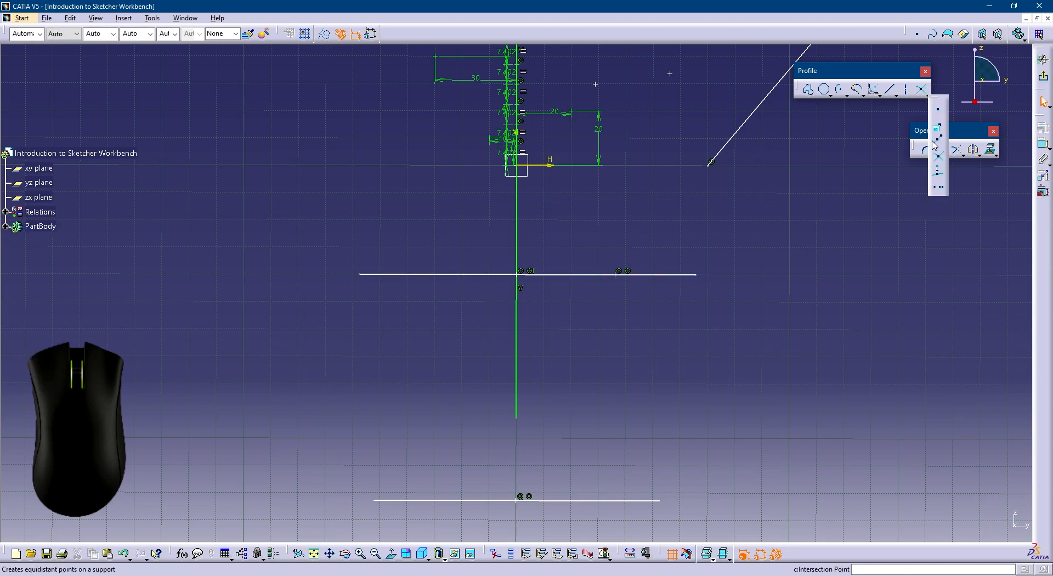
left_click(939, 178)
middle_click_drag(662, 152, 625, 330)
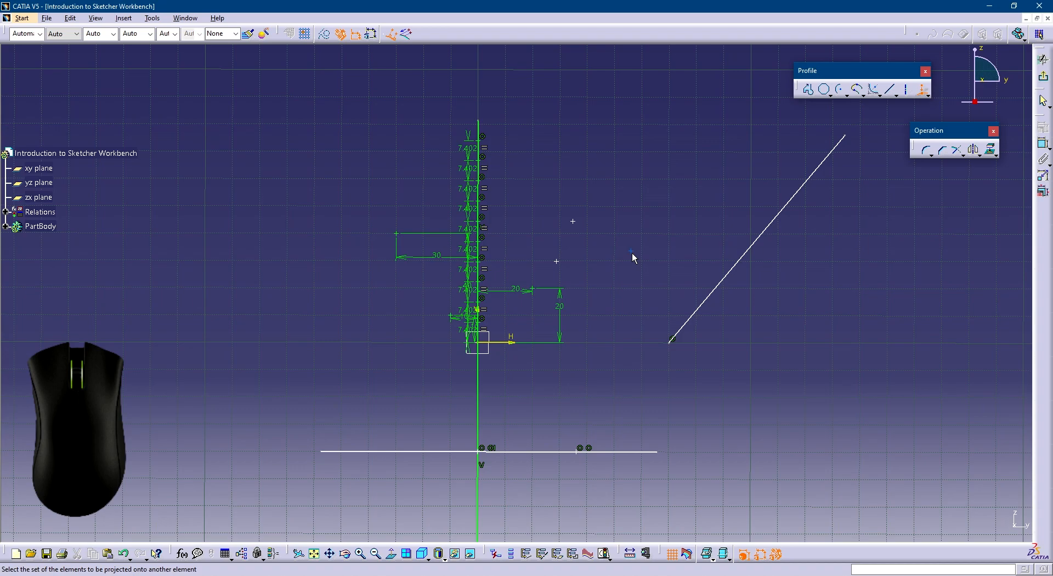
left_click(631, 252)
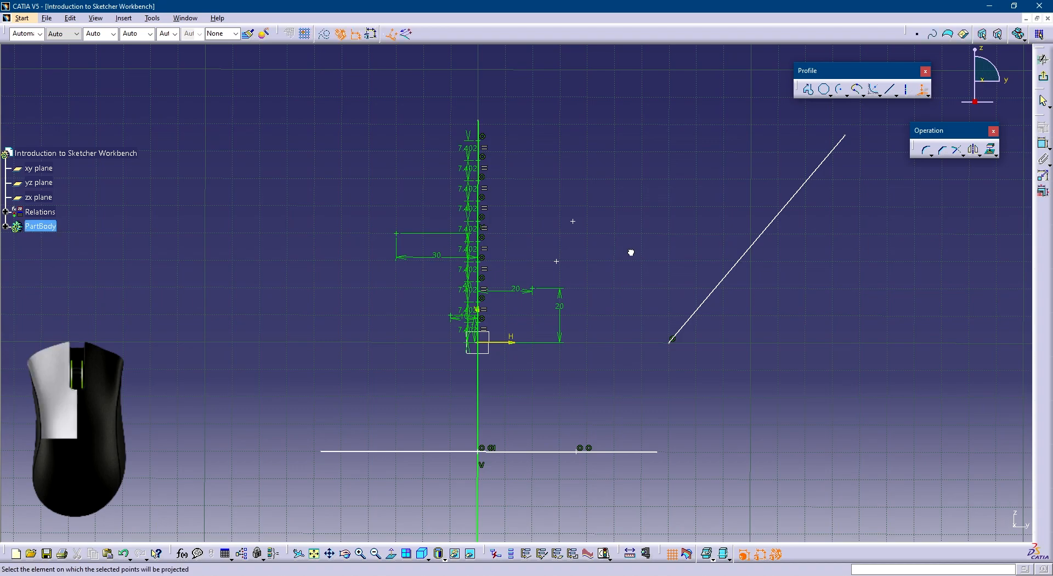
left_click(748, 266)
left_click(706, 296)
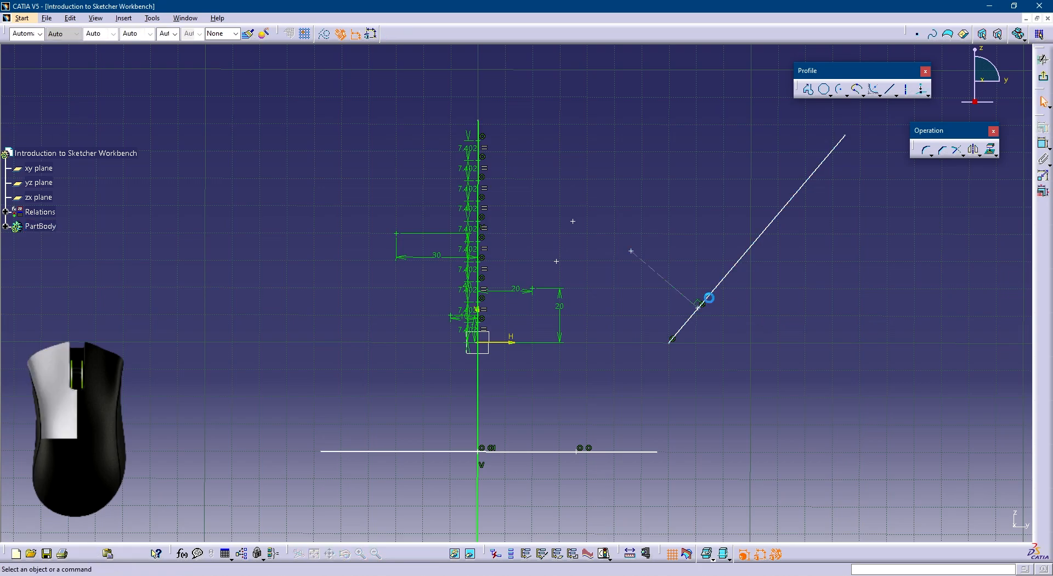
left_click(700, 309)
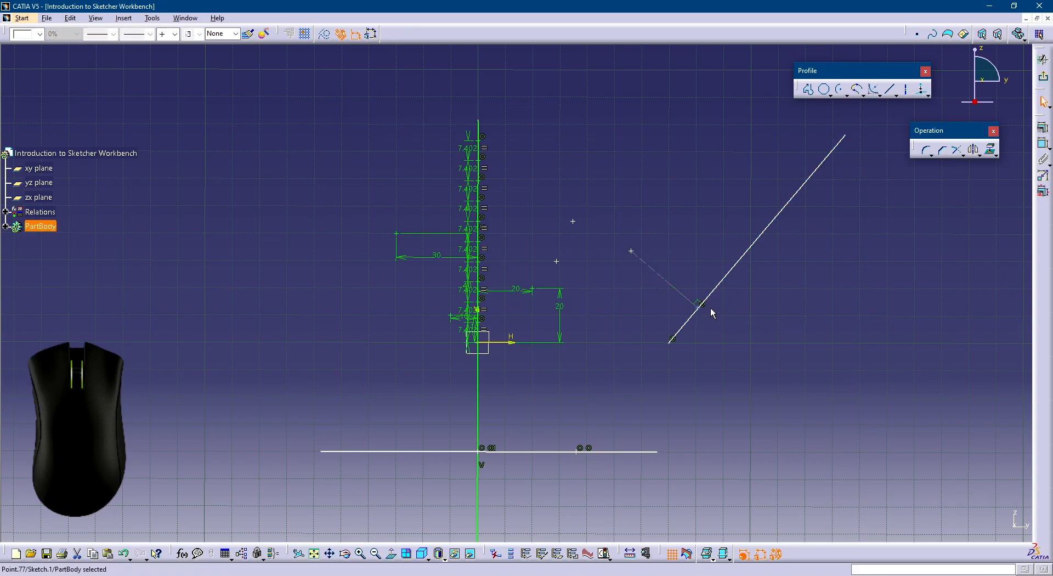
left_click(820, 155)
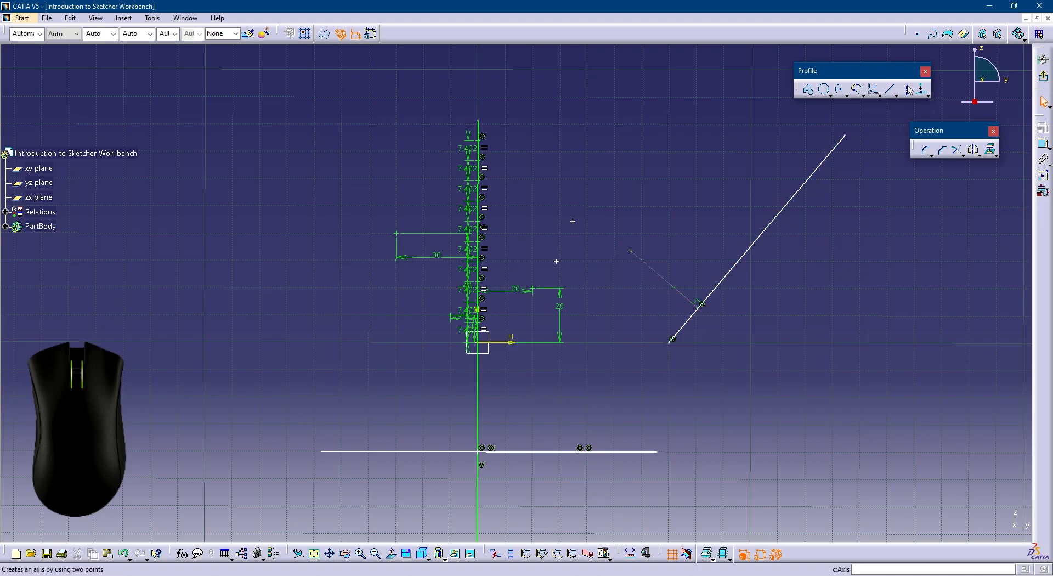
Project the lowest free point onto the horizontal line just below the origin
left_click(921, 89)
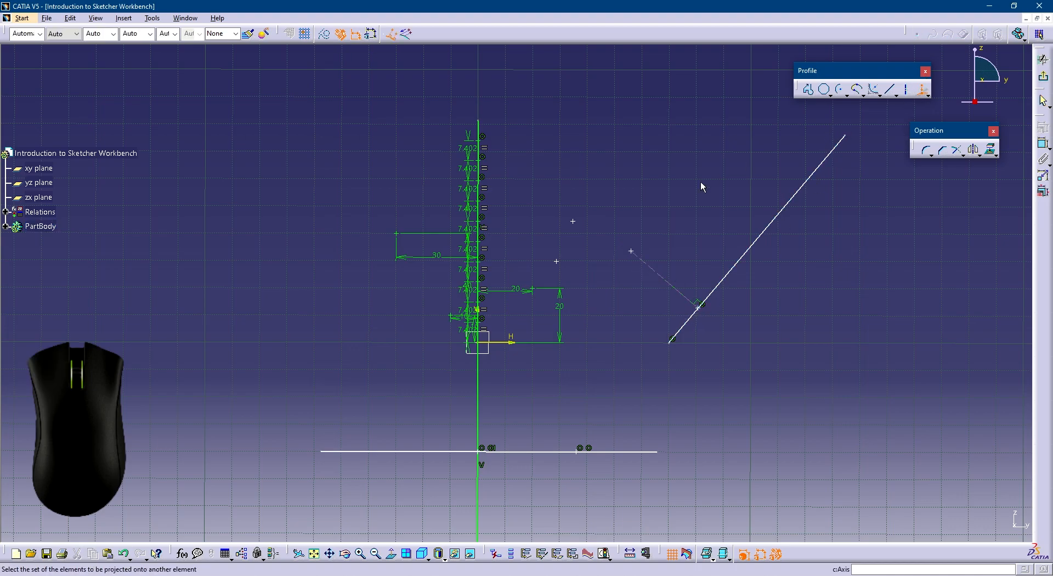
left_click(558, 262)
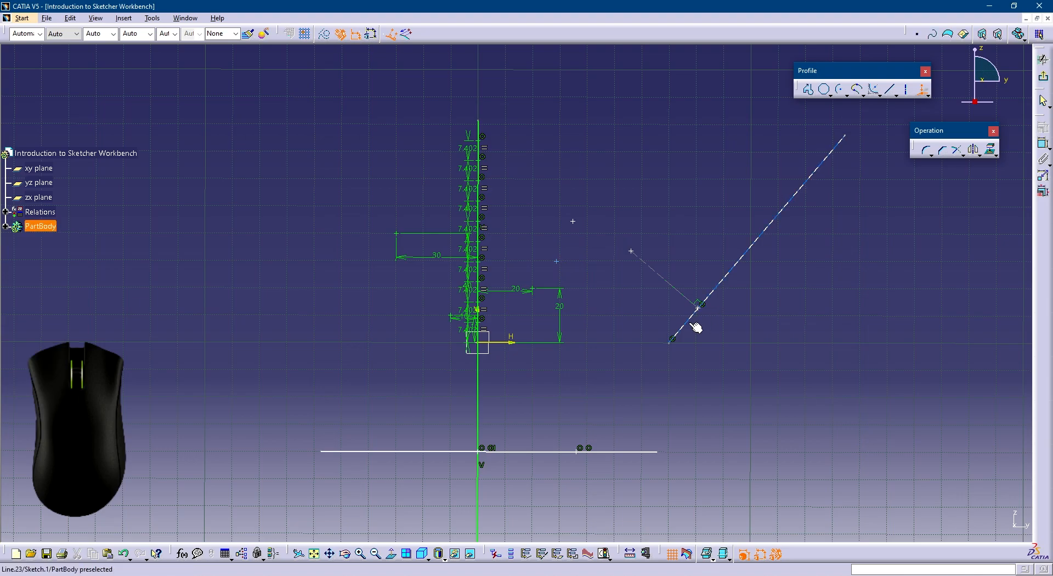
left_click(611, 454)
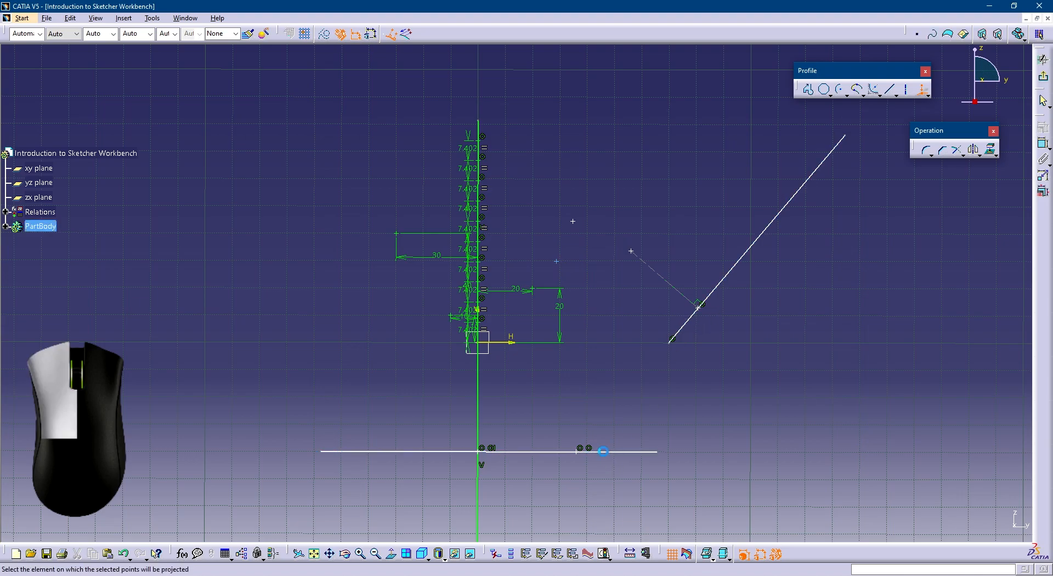
left_click(579, 427)
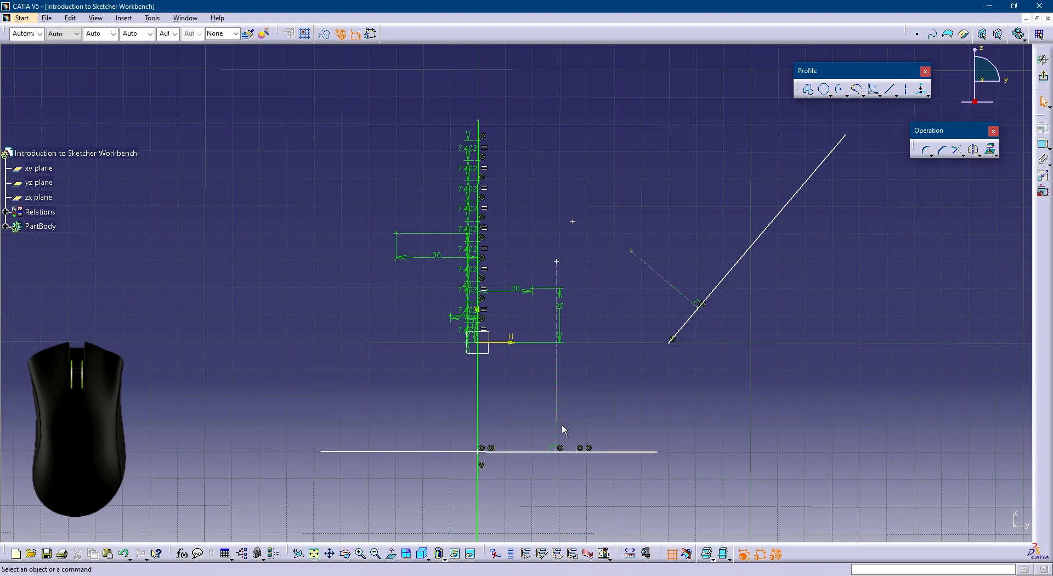
Add two free points just above the uppermost existing free point
left_click(925, 73)
left_click(928, 94)
left_click(937, 105)
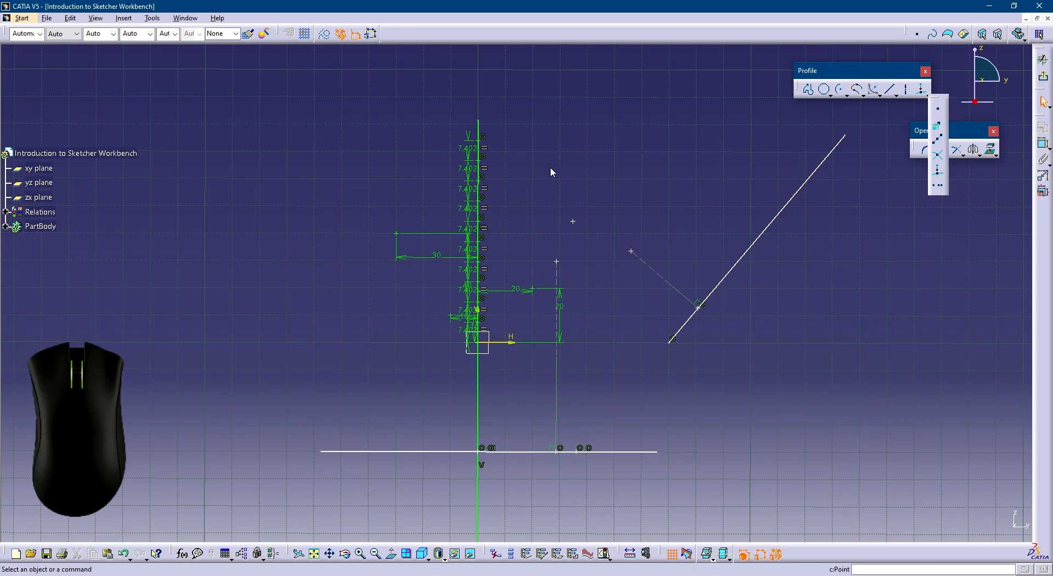
left_click(585, 188)
left_click(921, 89)
left_click(604, 204)
Align the three uppermost free points along a horizontal direction with the Align Points tool
left_click(573, 226)
left_click(573, 222)
left_click(585, 189, "ctrl")
left_click(605, 204, "ctrl")
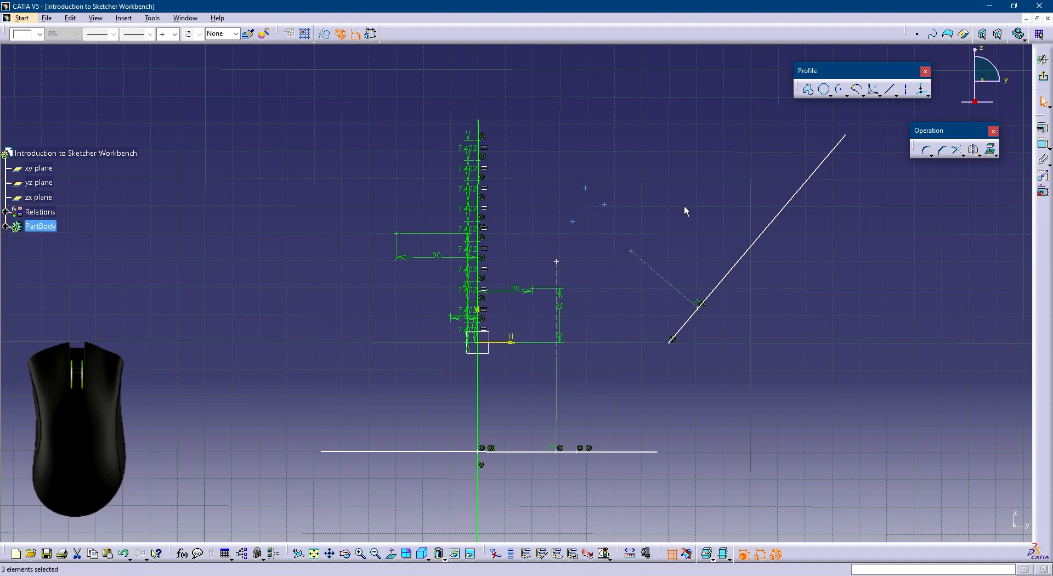
left_click(930, 96)
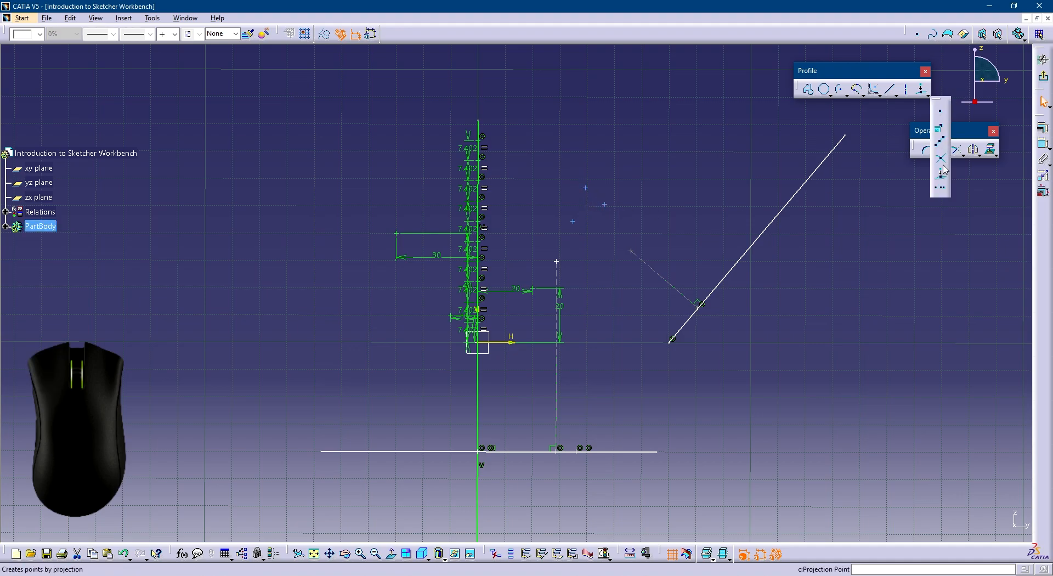
left_click(941, 192)
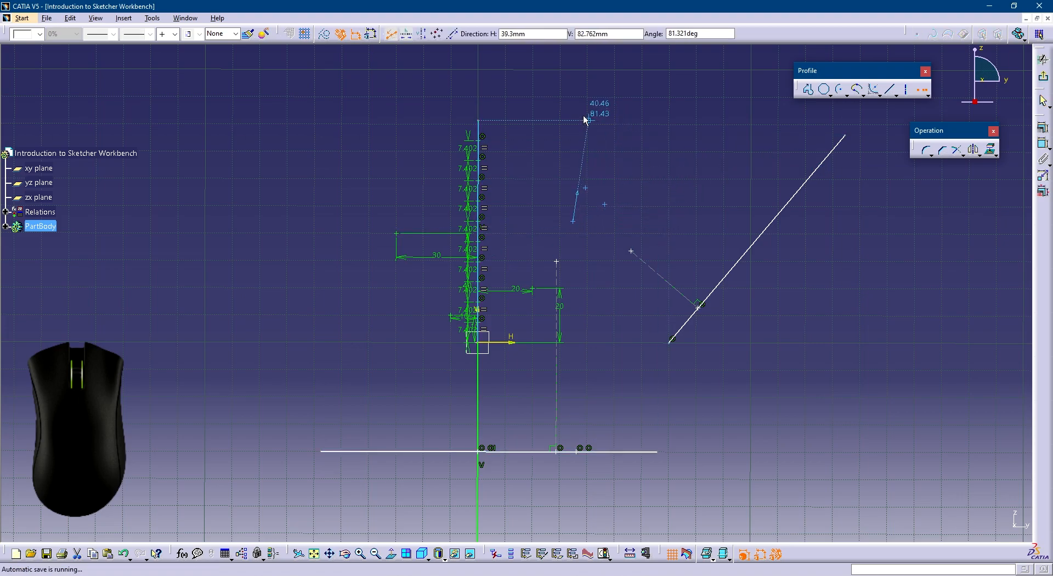
left_click(693, 225)
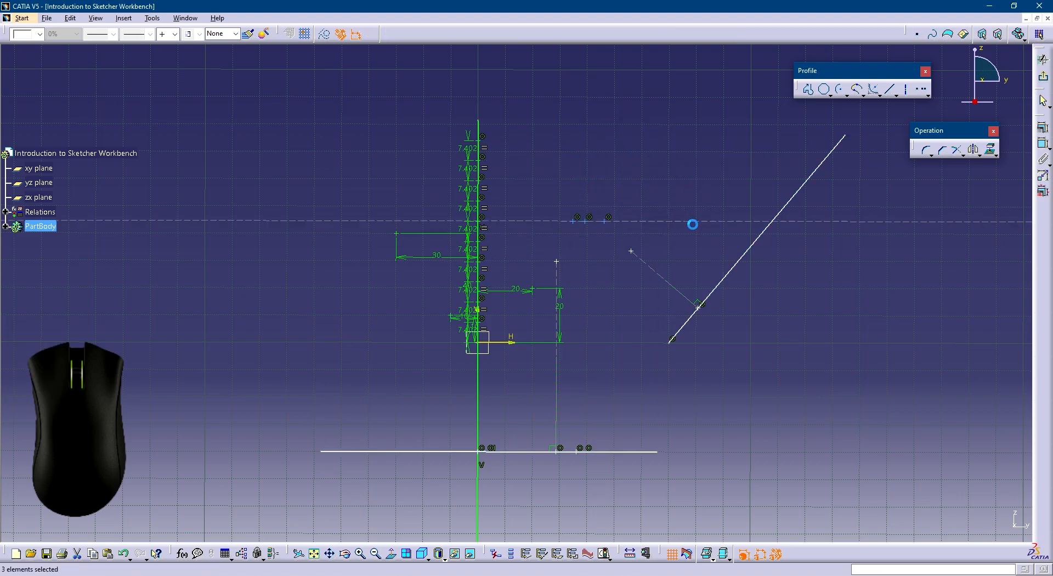
Spread the outer aligned points farther apart and move the shared alignment line upward
left_click(626, 186)
left_click_drag(572, 222, 542, 222)
left_click(619, 224)
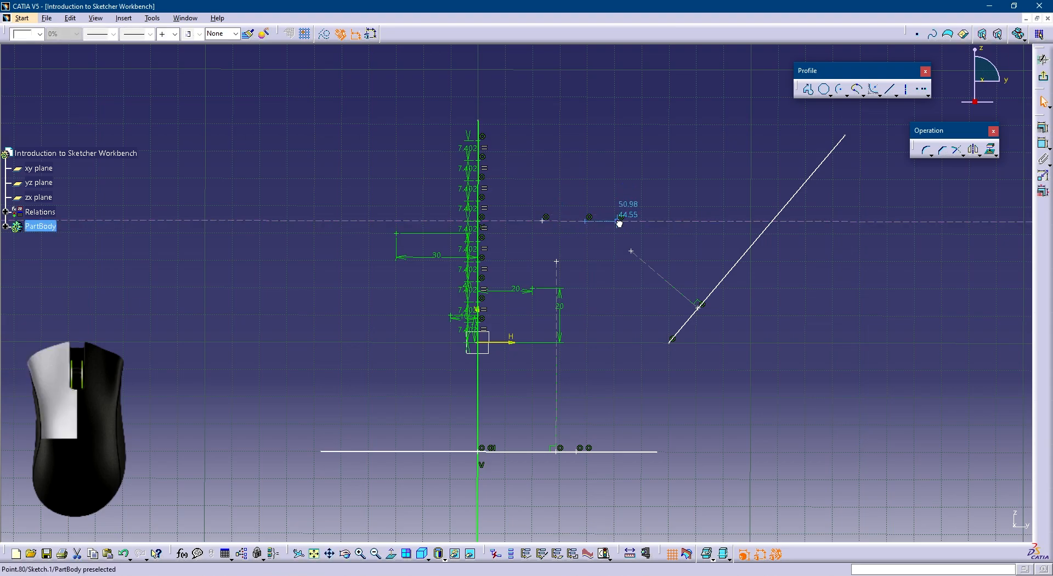
left_click_drag(618, 226, 645, 187)
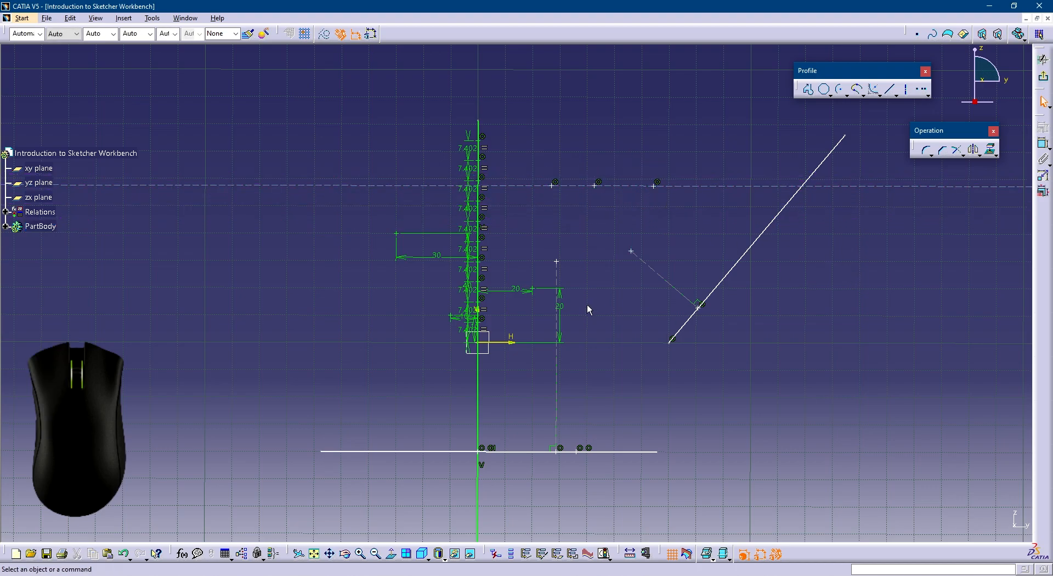